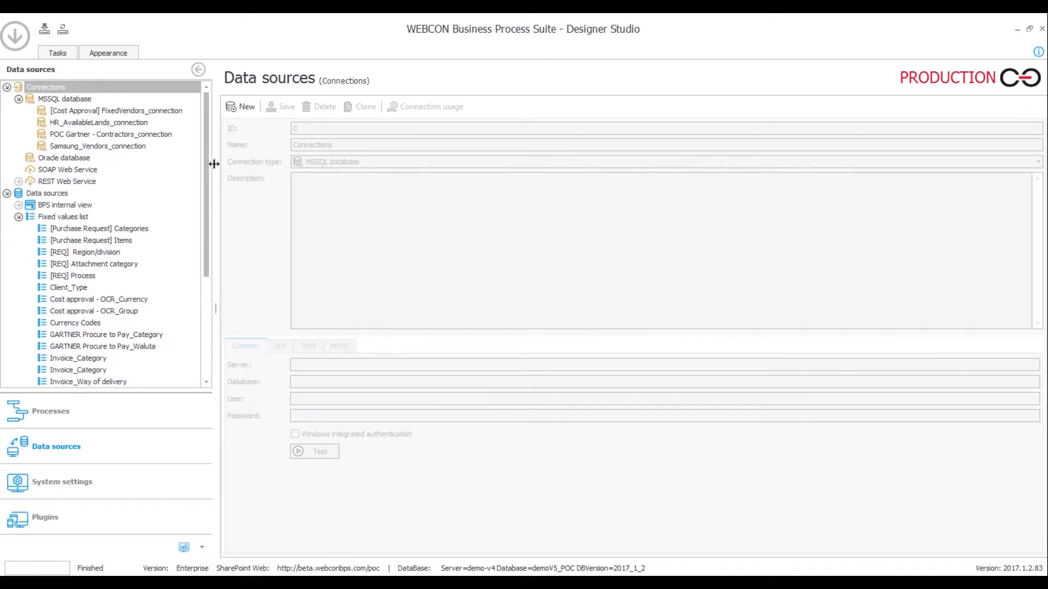
Review the FixedVendors, HR_AvailableLands, POC Gartner Contractors and Samsung_Vendors MSSQL connection settings
{"action": "left_click", "coordinate": [114, 111]}
{"action": "left_click", "coordinate": [111, 125]}
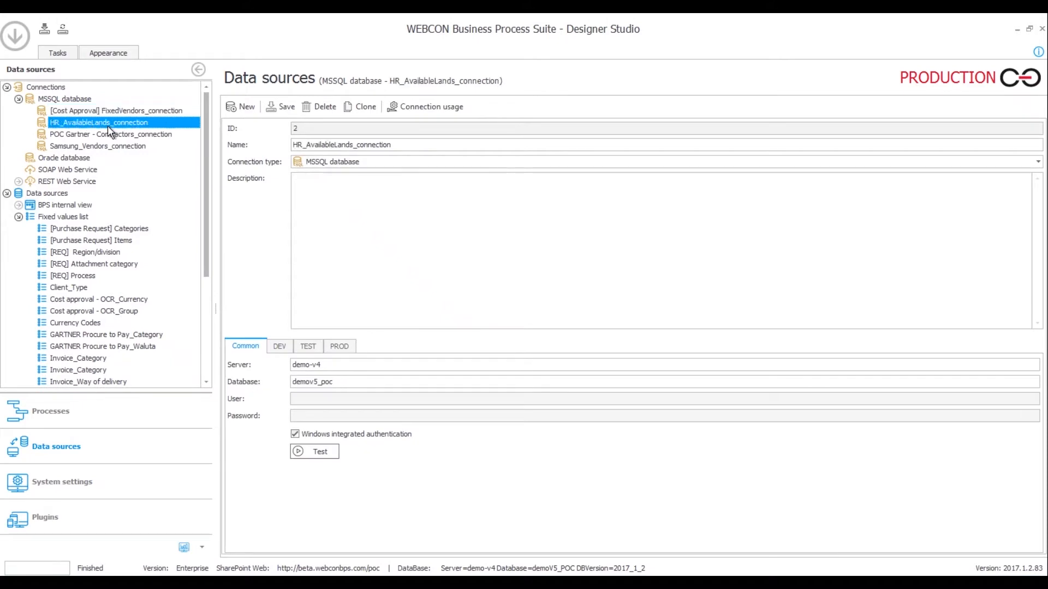
{"action": "left_click", "coordinate": [110, 135]}
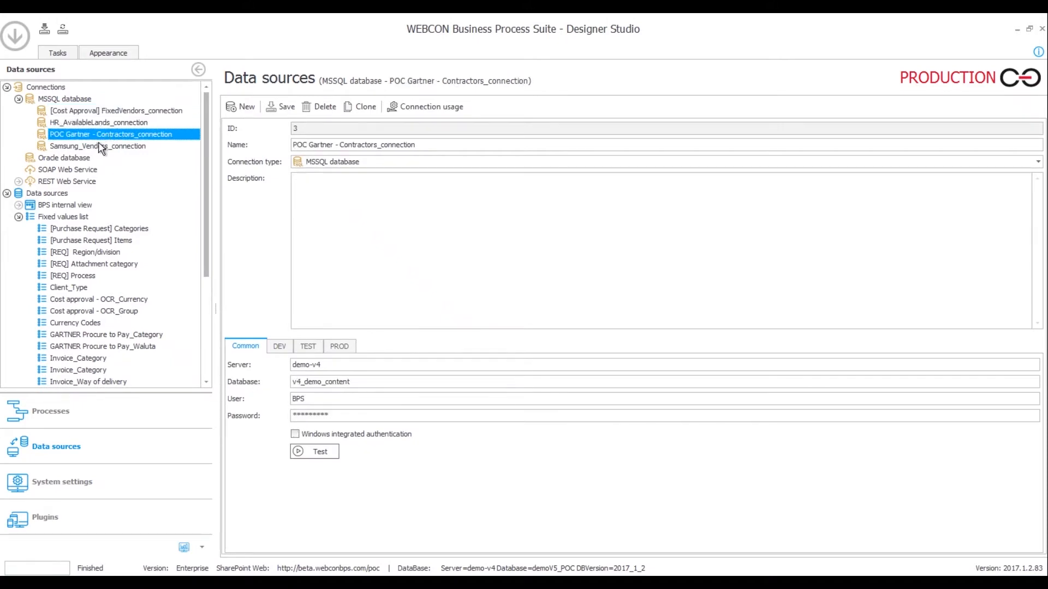
{"action": "left_click", "coordinate": [99, 147]}
{"action": "left_click", "coordinate": [88, 113]}
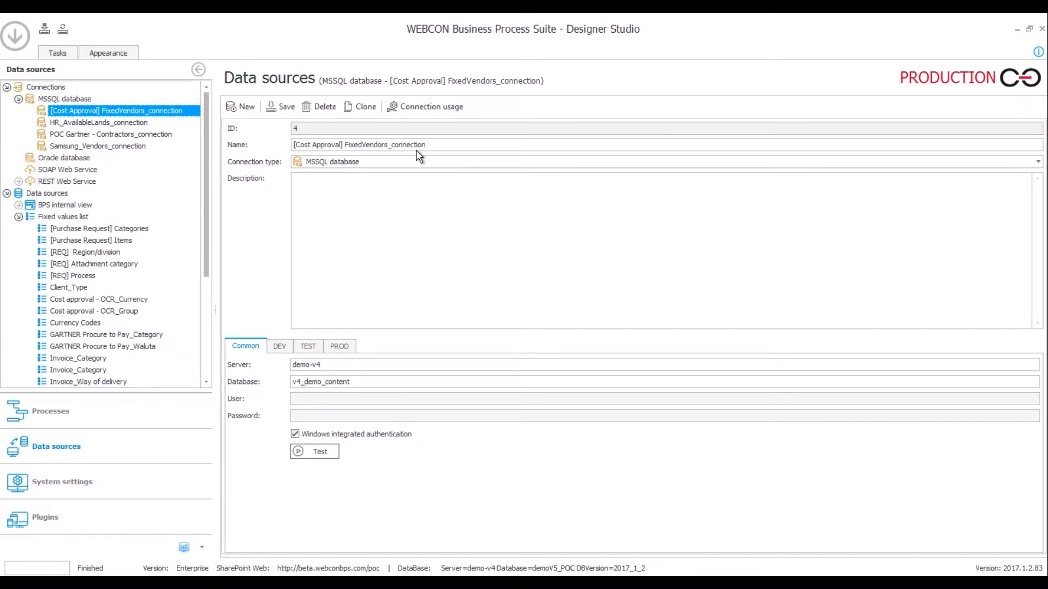
Check the three data sources using FixedVendors_connection, then go to the fixed values lists
{"action": "left_click", "coordinate": [418, 109]}
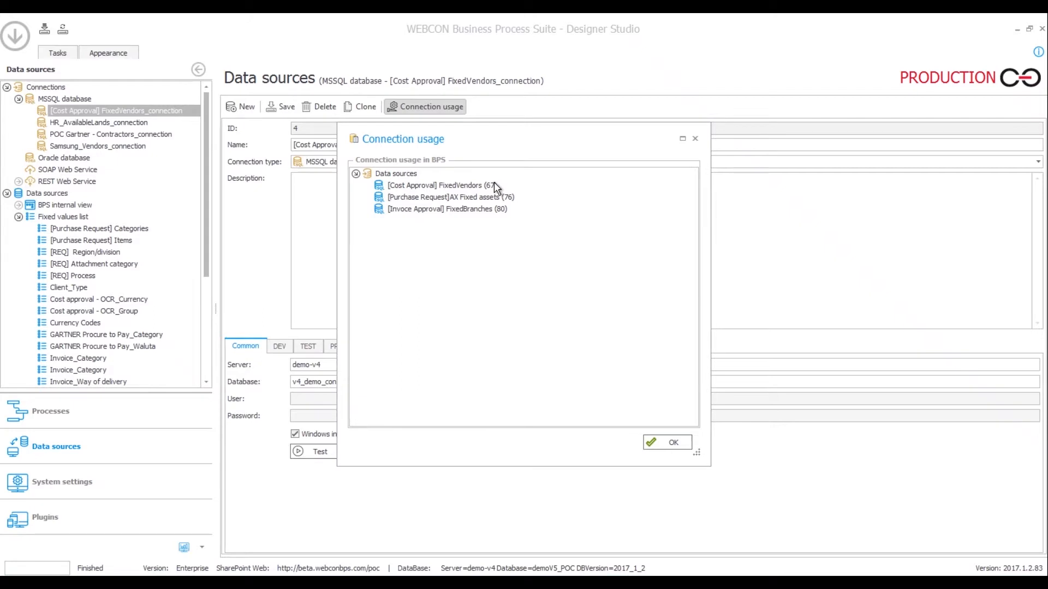
{"action": "left_click", "coordinate": [652, 442]}
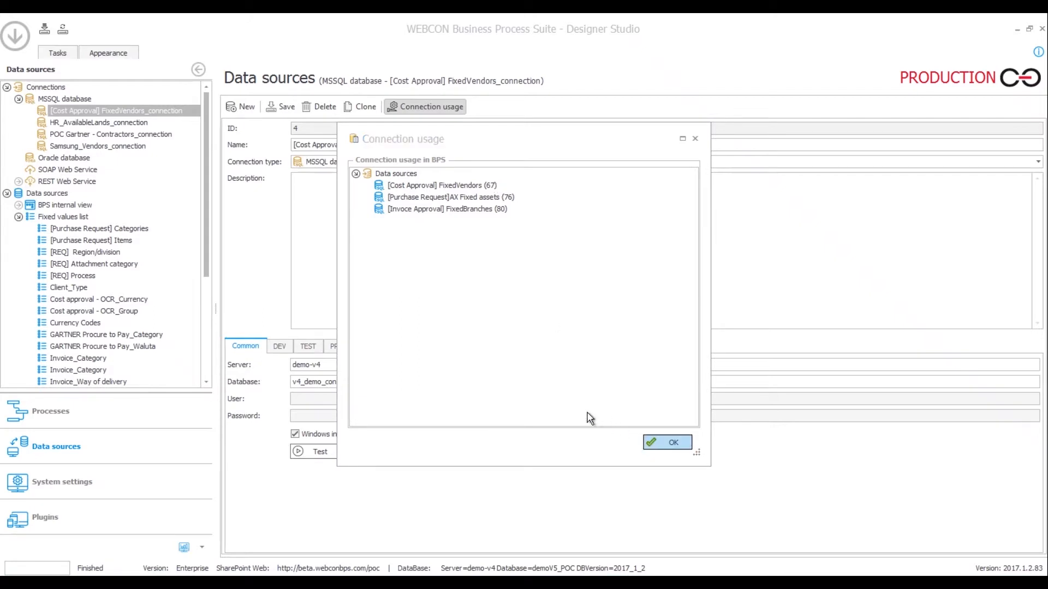
{"action": "left_click", "coordinate": [70, 217]}
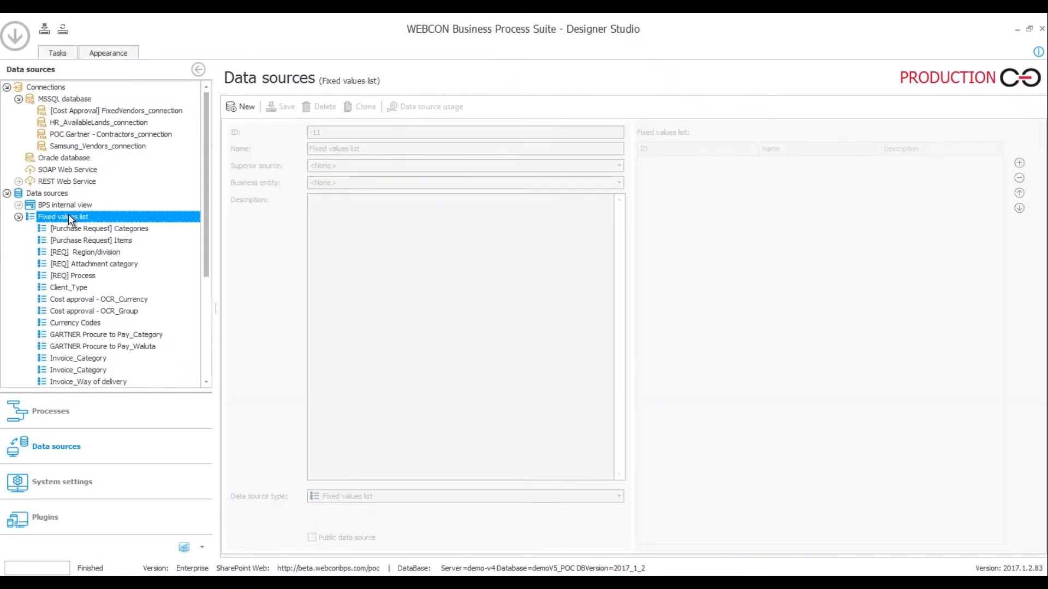
Inspect the Argentina row's ID and description in the Currency Codes fixed values list
{"action": "left_click", "coordinate": [86, 323]}
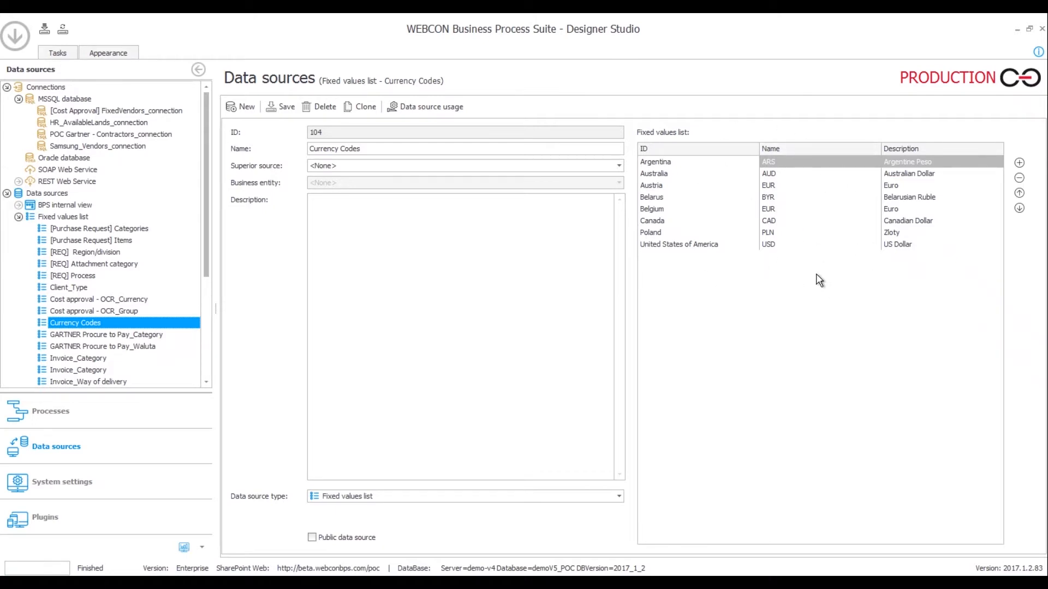
{"action": "left_click", "coordinate": [669, 163]}
{"action": "left_click", "coordinate": [913, 161]}
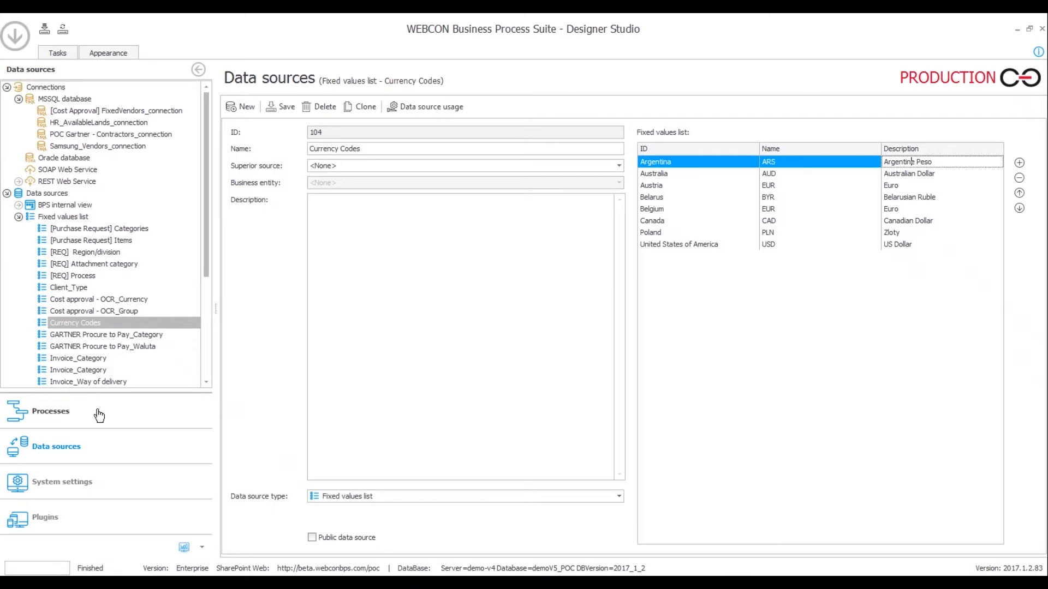
{"action": "left_click", "coordinate": [99, 416]}
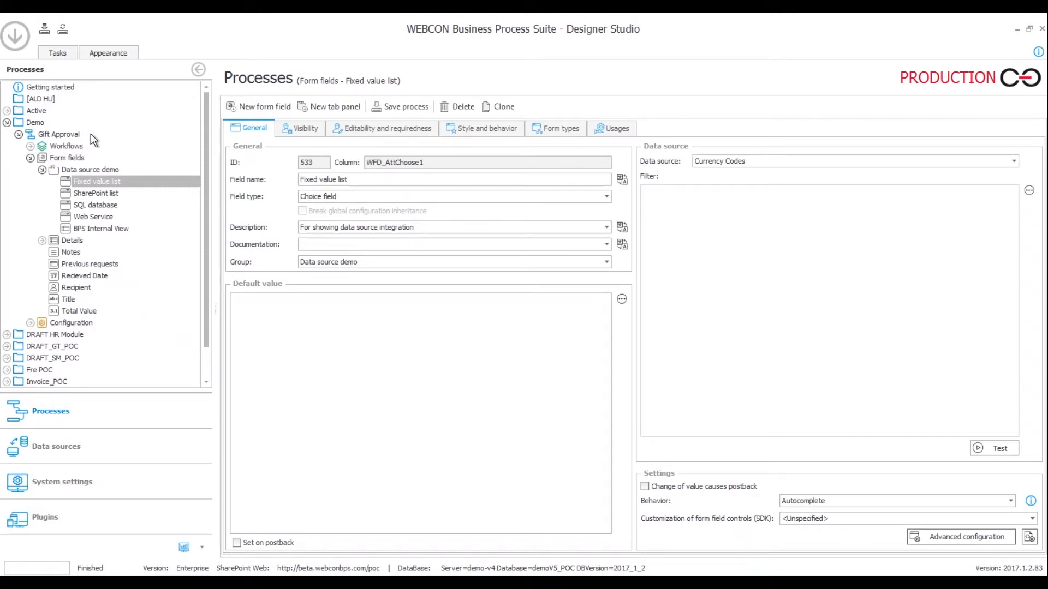
Disable searching on the ID column of the Fixed value list field, then select Gift Approval
{"action": "left_click", "coordinate": [127, 183]}
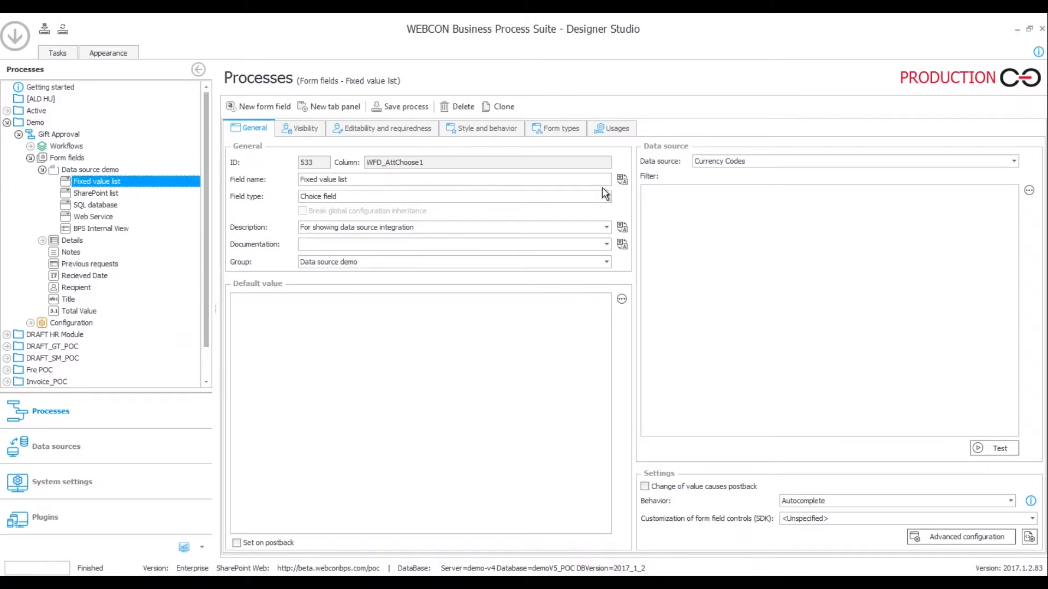
{"action": "left_click", "coordinate": [774, 163]}
{"action": "left_click", "coordinate": [775, 163]}
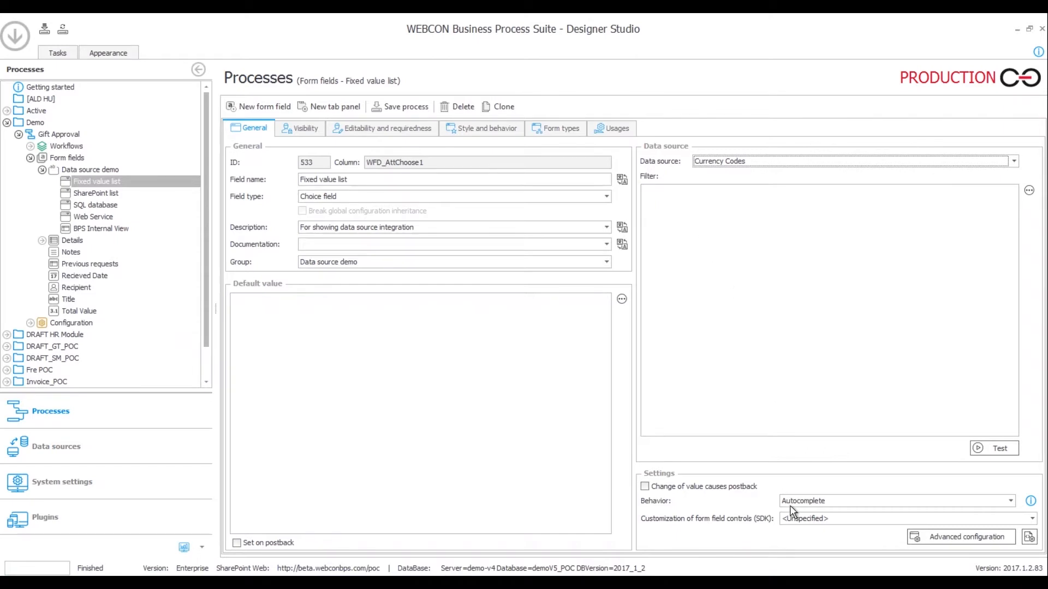
{"action": "left_click", "coordinate": [922, 531]}
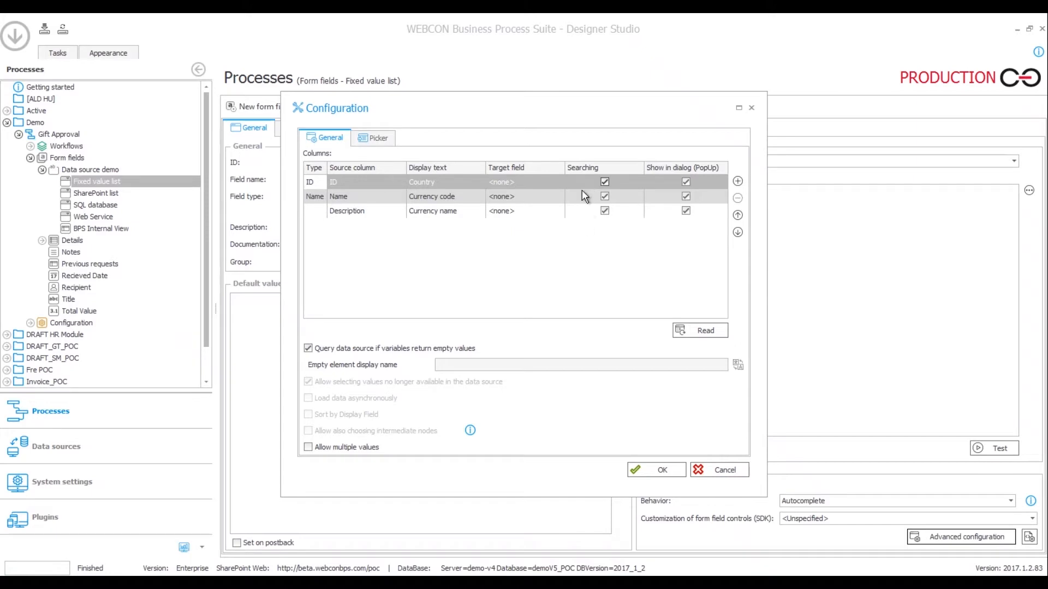
{"action": "left_click", "coordinate": [604, 182]}
{"action": "left_click", "coordinate": [650, 470]}
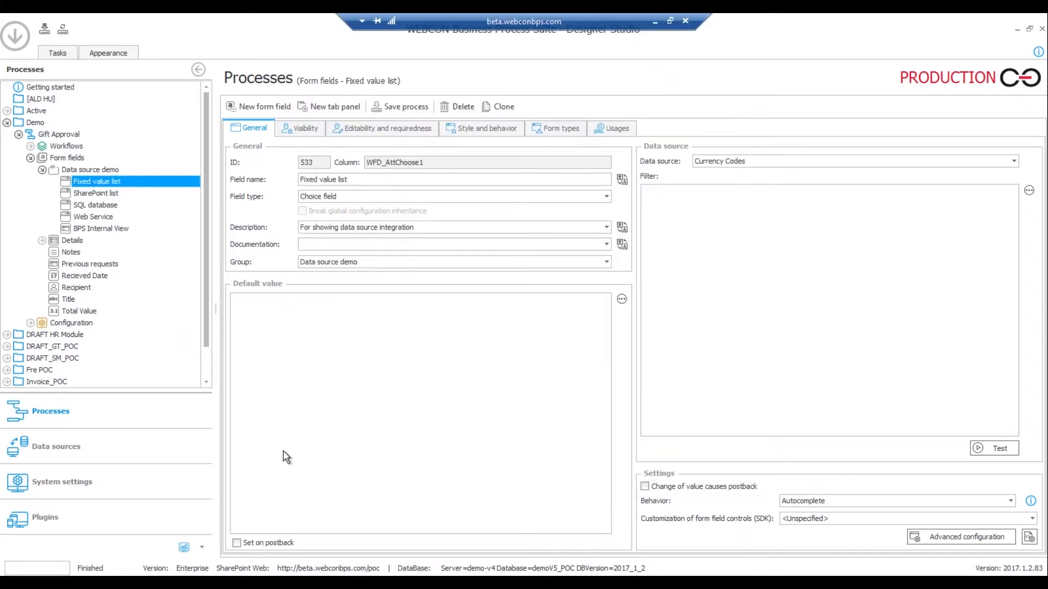
{"action": "left_click", "coordinate": [61, 135]}
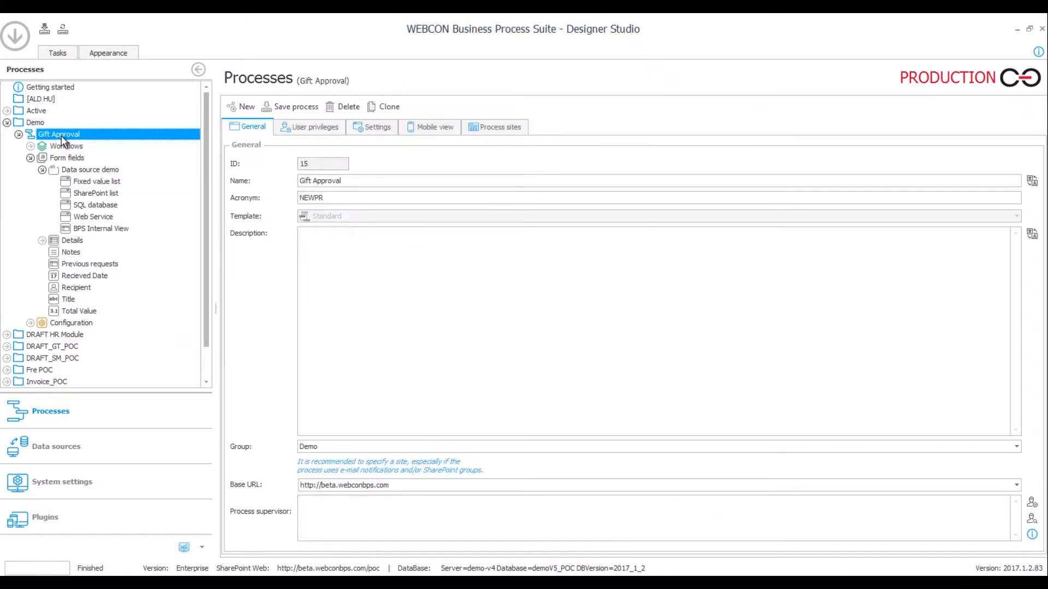
{"action": "right_click", "coordinate": [61, 135]}
Open the Gift Approval form in the browser and view the Fixed value list currency choices
{"action": "left_click", "coordinate": [113, 376]}
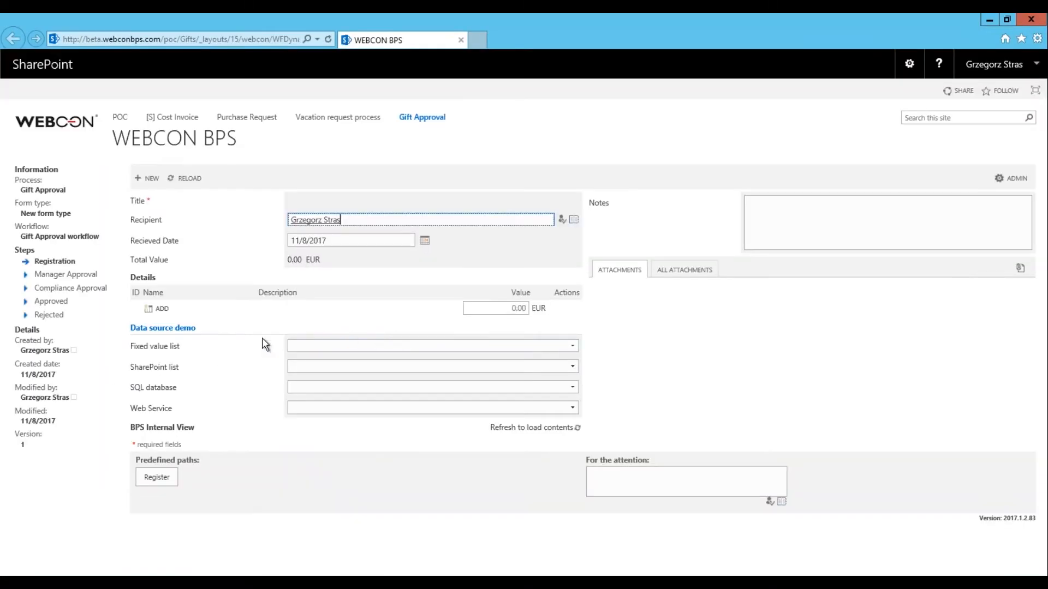
{"action": "left_click", "coordinate": [577, 349]}
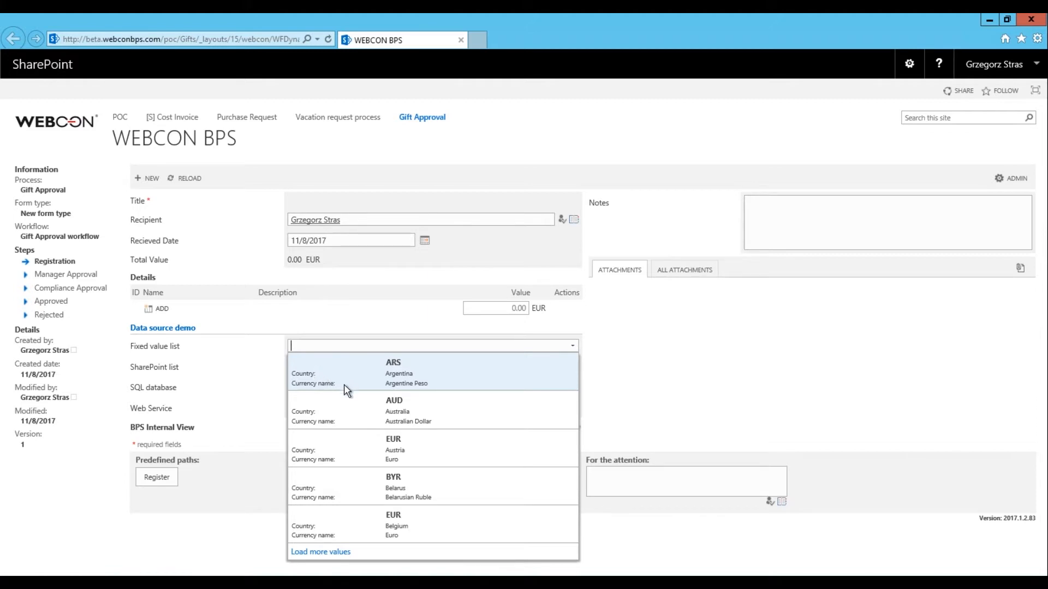
{"action": "left_click", "coordinate": [325, 343]}
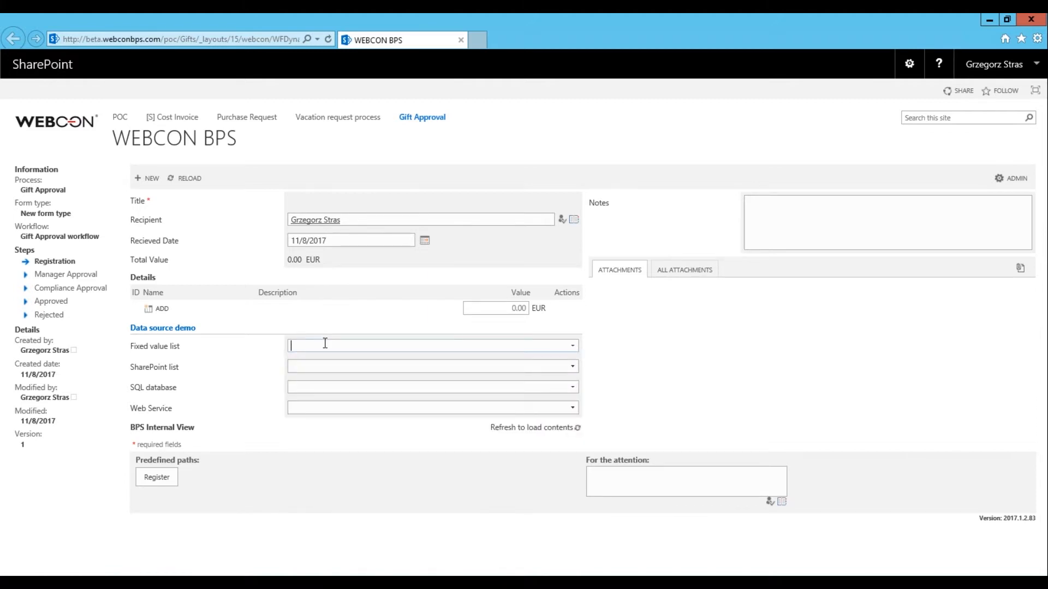
Test the currency search by typing 'eur', then replacing it with 'aus'
{"action": "type", "text": "eur"}
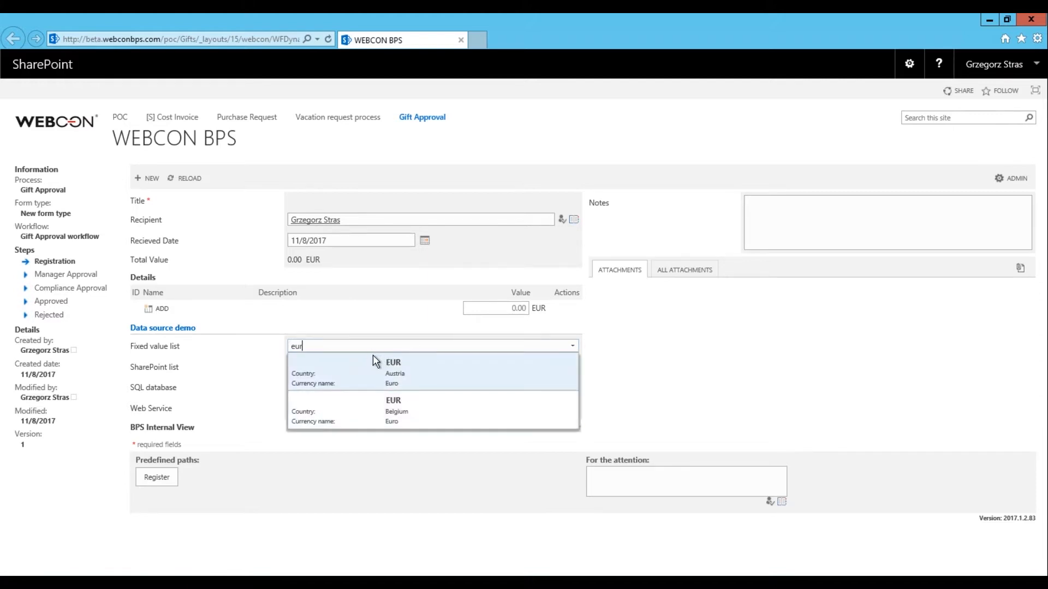
{"action": "left_click", "coordinate": [327, 343]}
{"action": "left_click_drag", "start_coordinate": [306, 344], "coordinate": [272, 350]}
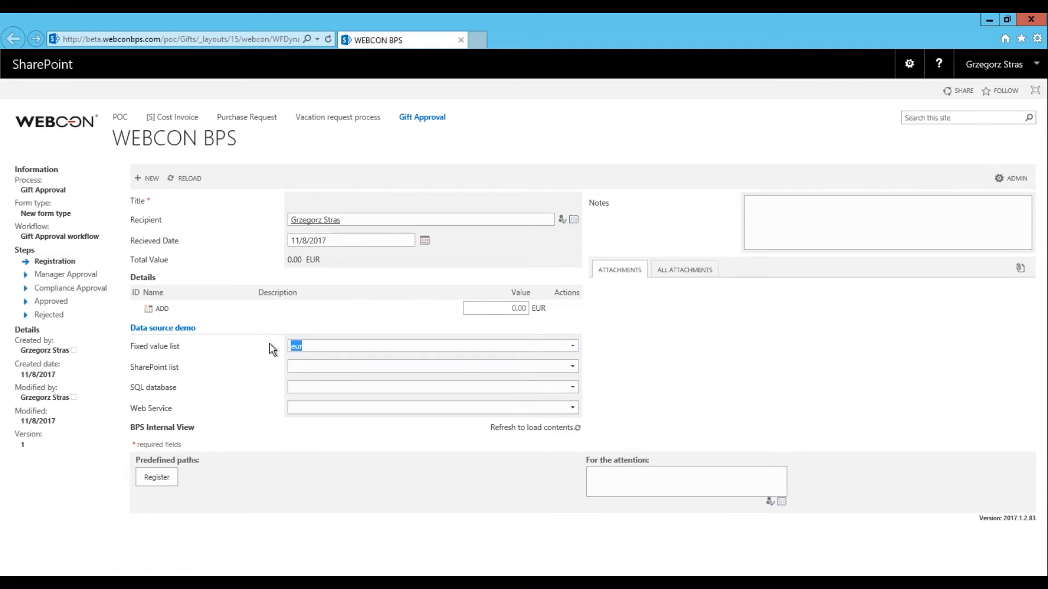
{"action": "key", "text": "BackSpace"}
{"action": "type", "text": "aus"}
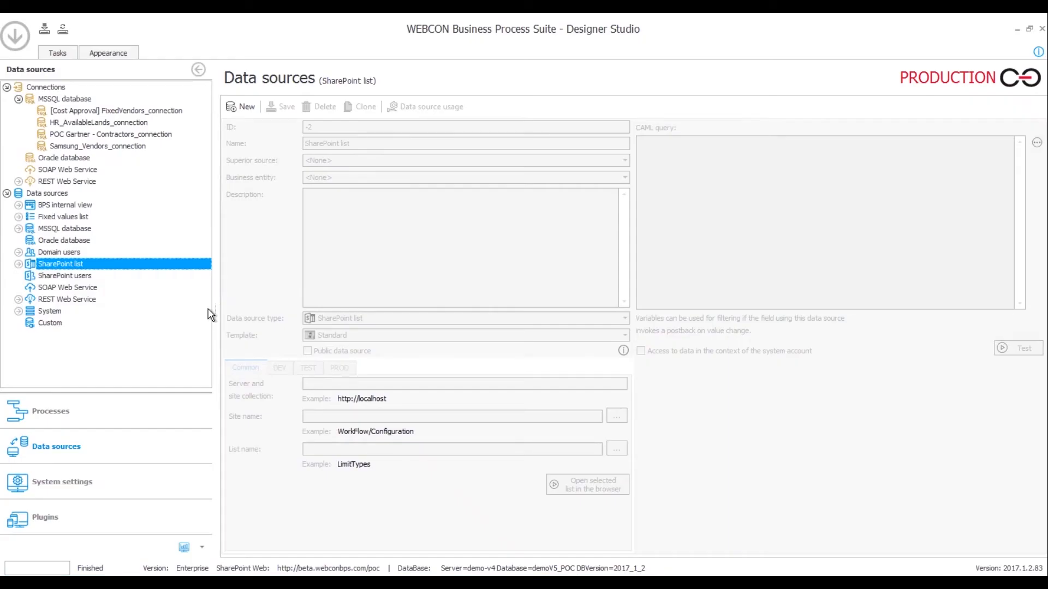
Open the Faculty members data source under SharePoint list data sources
{"action": "left_click", "coordinate": [18, 265]}
{"action": "scroll", "coordinate": [107, 290], "scroll_direction": "down", "scroll_amount": 2}
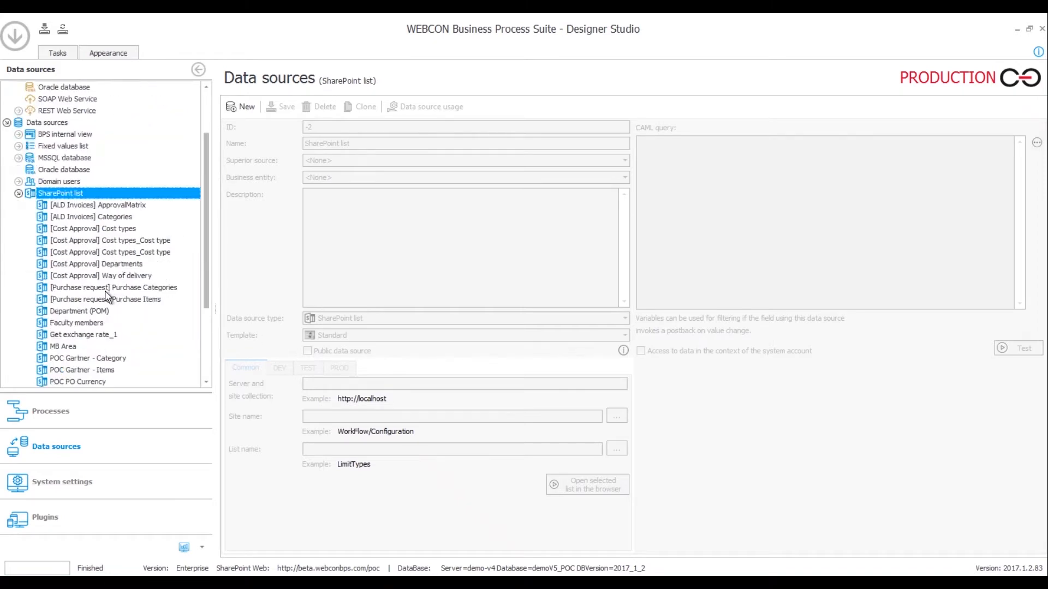
{"action": "left_click", "coordinate": [71, 324]}
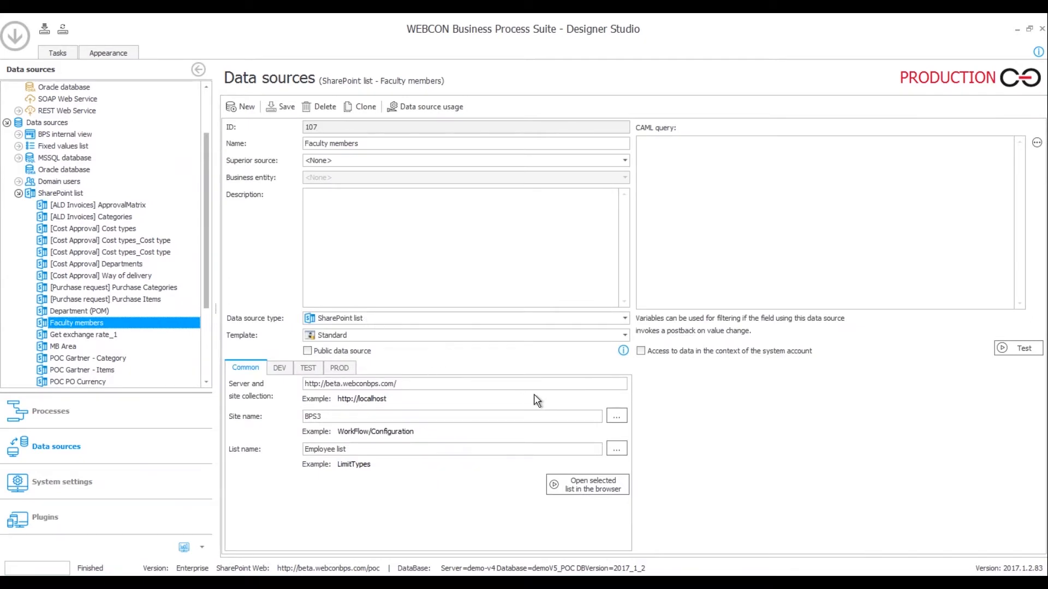
Check the BPS3 site and list pickers without changes, then show the Employee list in the browser
{"action": "left_click", "coordinate": [618, 416]}
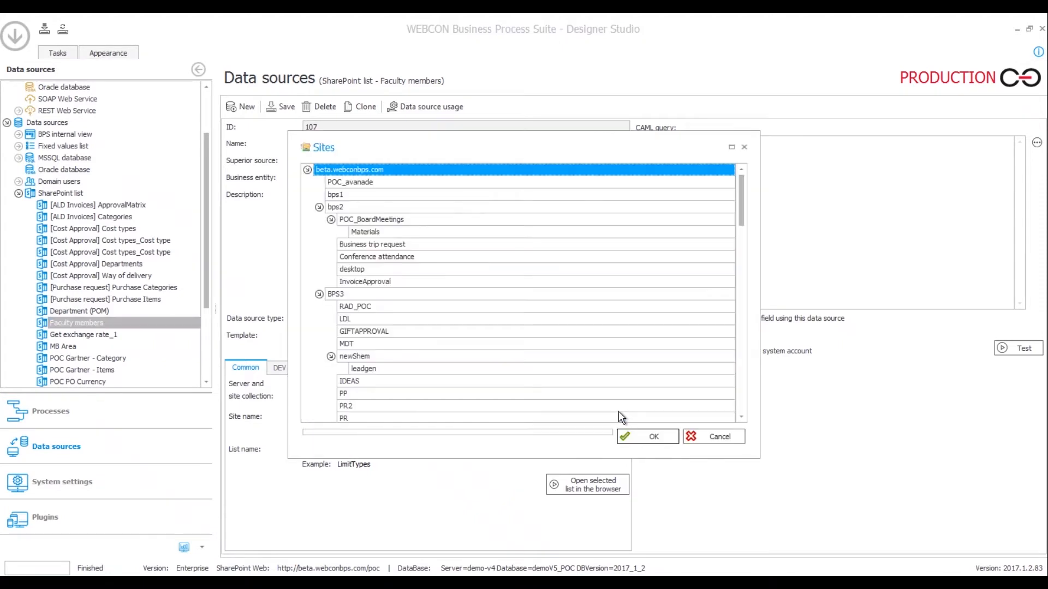
{"action": "left_click", "coordinate": [709, 435]}
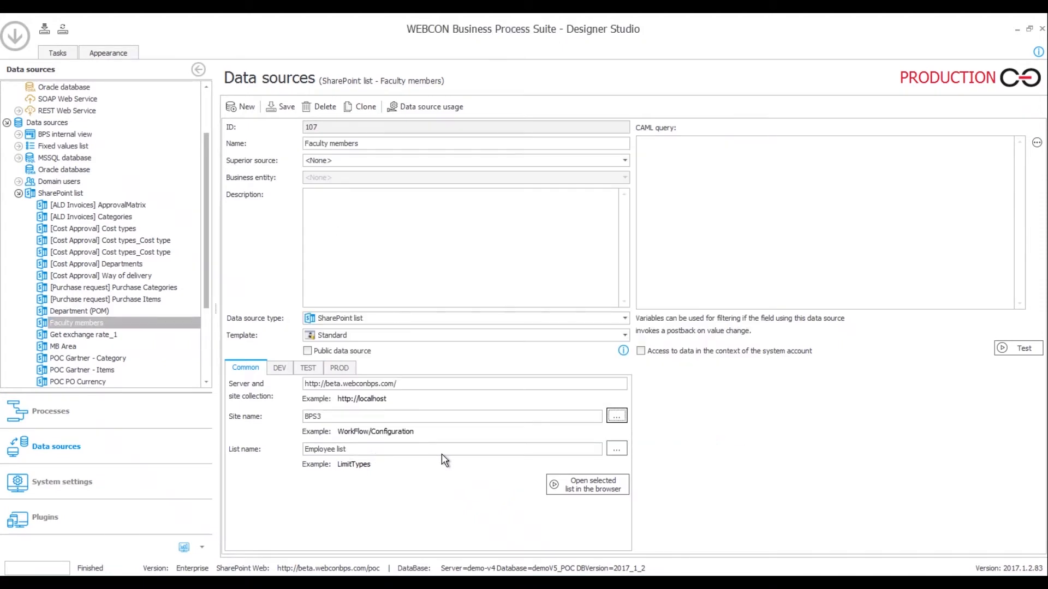
{"action": "left_click", "coordinate": [616, 449]}
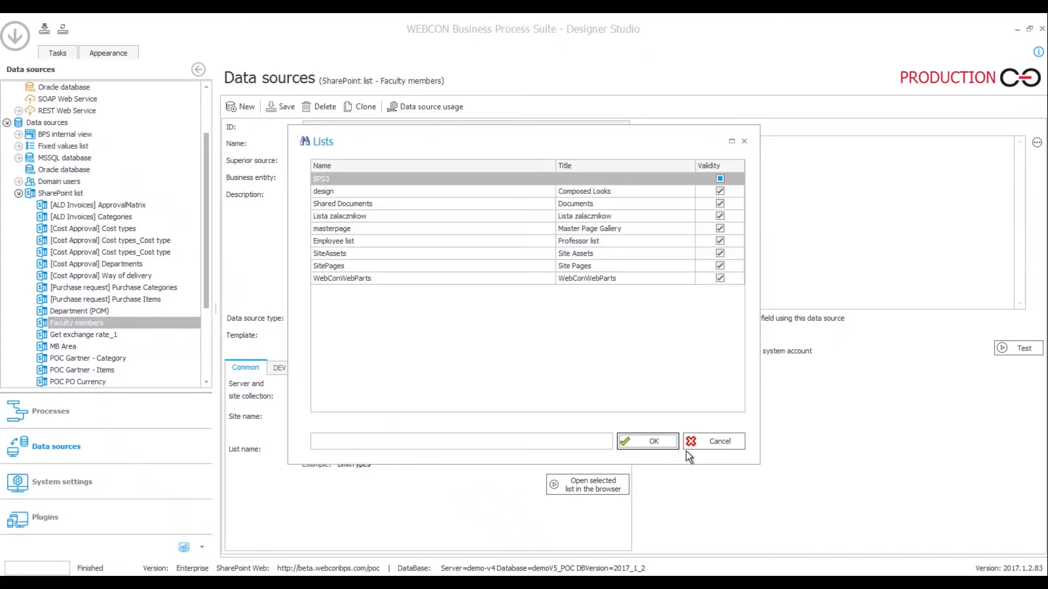
{"action": "left_click", "coordinate": [708, 445]}
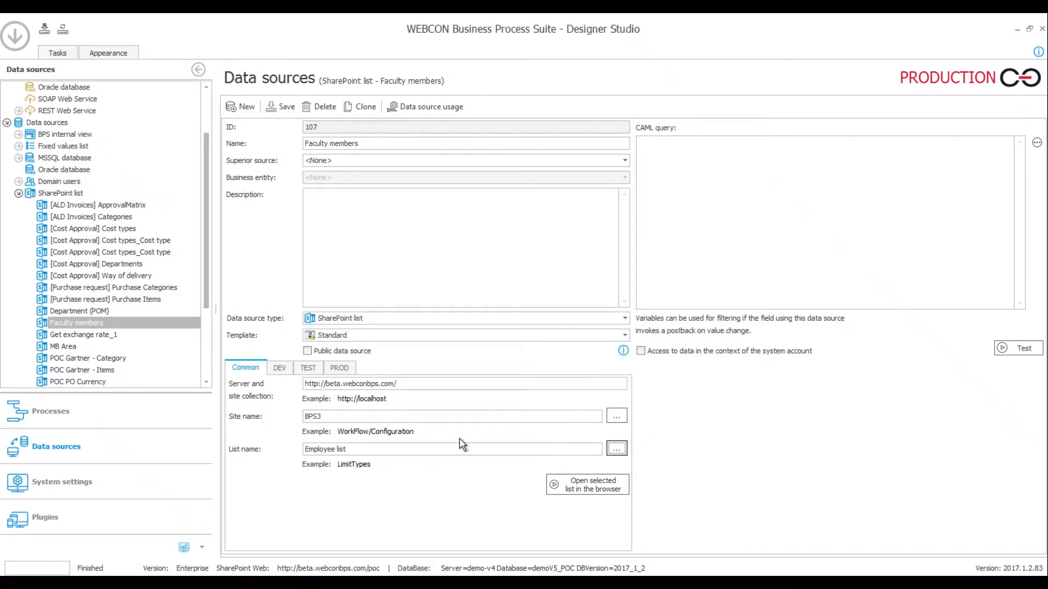
{"action": "left_click", "coordinate": [578, 486]}
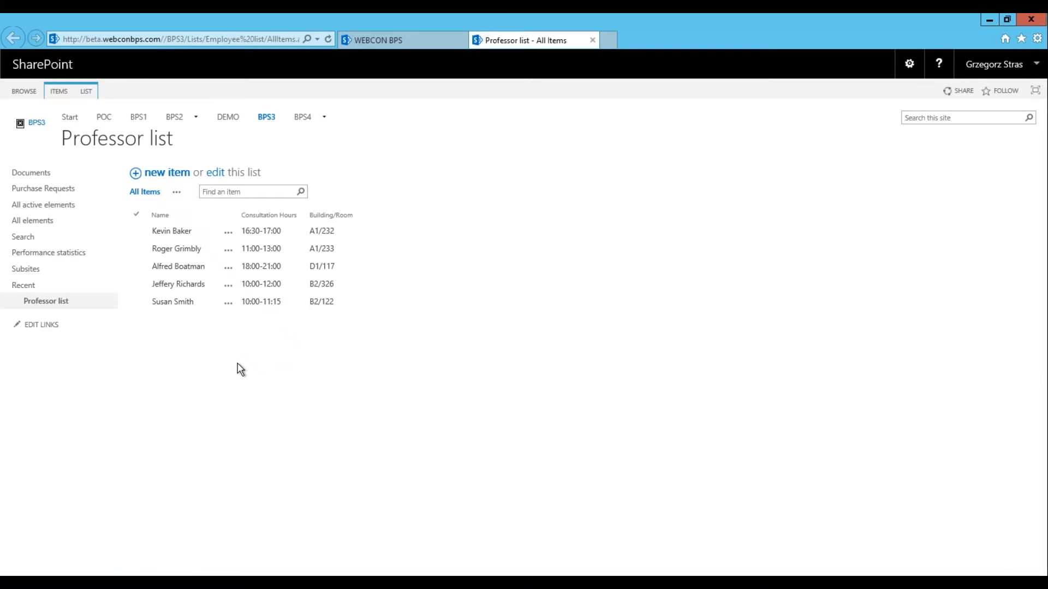
Select a professor's entry in the Professor list, then return to Designer Studio
{"action": "left_click", "coordinate": [172, 253]}
{"action": "left_click", "coordinate": [202, 581]}
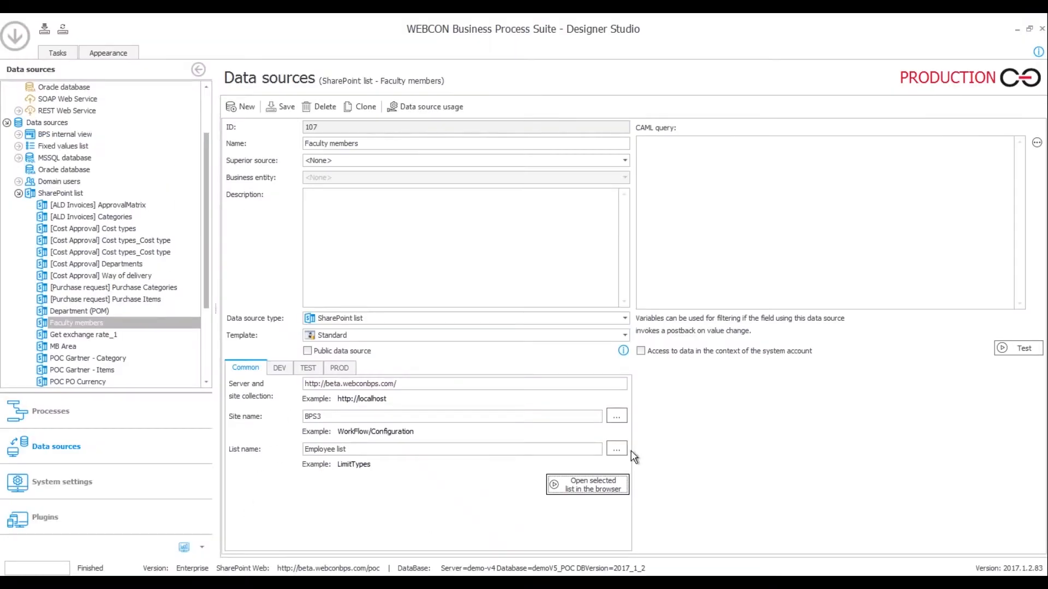
Test the Faculty members data source and review the enlarged results before closing them
{"action": "left_click", "coordinate": [1018, 348]}
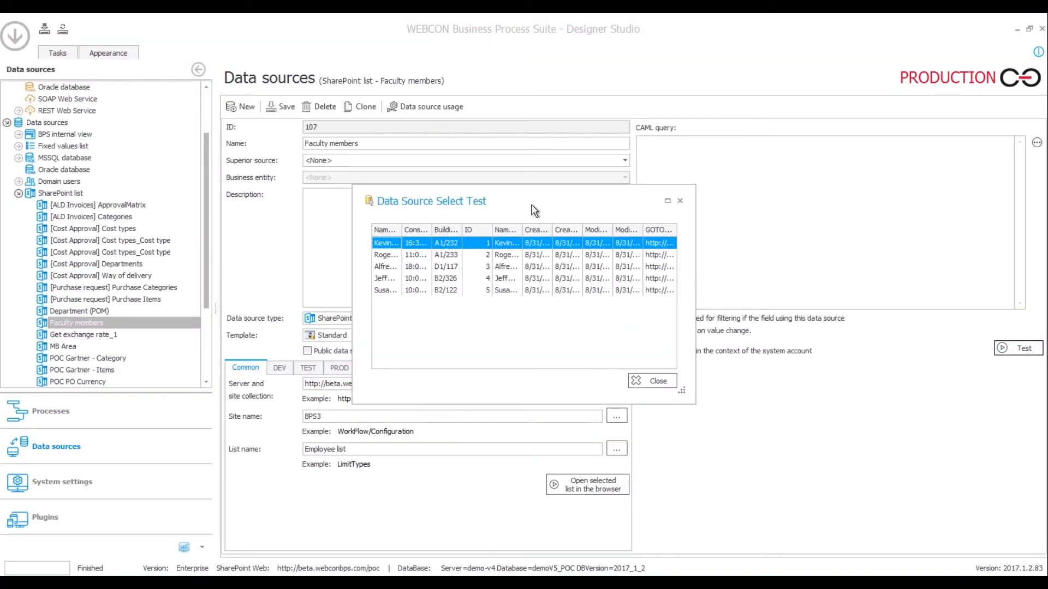
{"action": "double_click", "coordinate": [526, 206]}
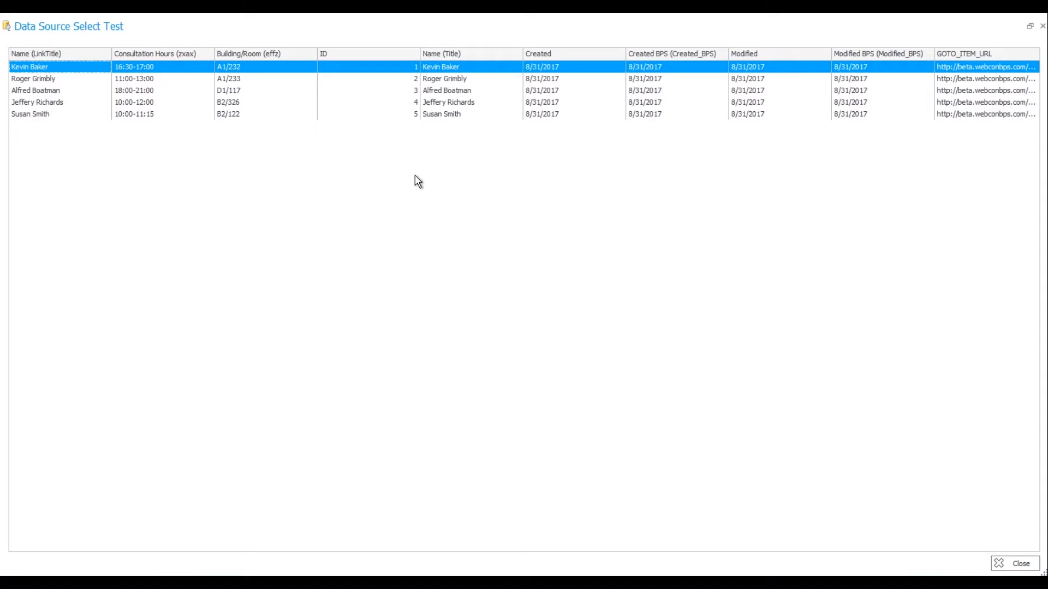
{"action": "left_click", "coordinate": [1042, 26]}
{"action": "left_click", "coordinate": [50, 411]}
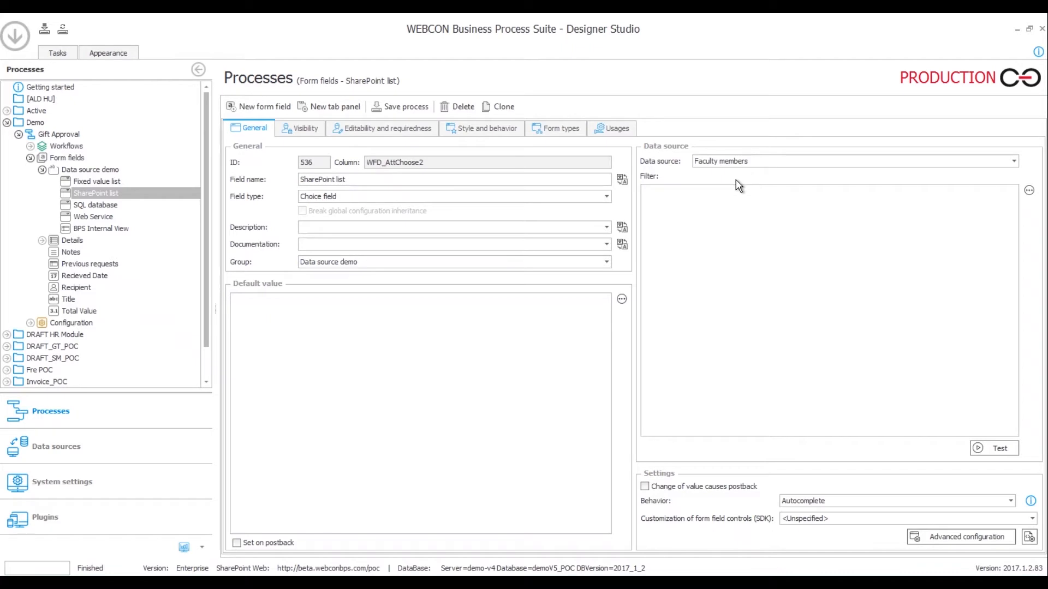
Review the SharePoint list field's advanced configuration
{"action": "left_click", "coordinate": [943, 542]}
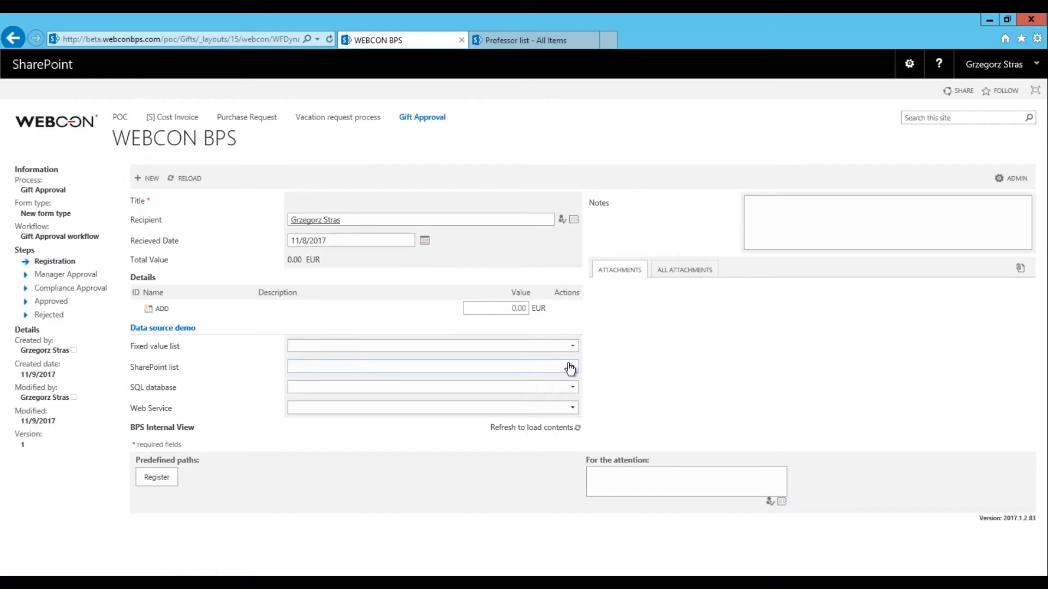
Show the five professors offered by the form's SharePoint list field
{"action": "left_click", "coordinate": [570, 369]}
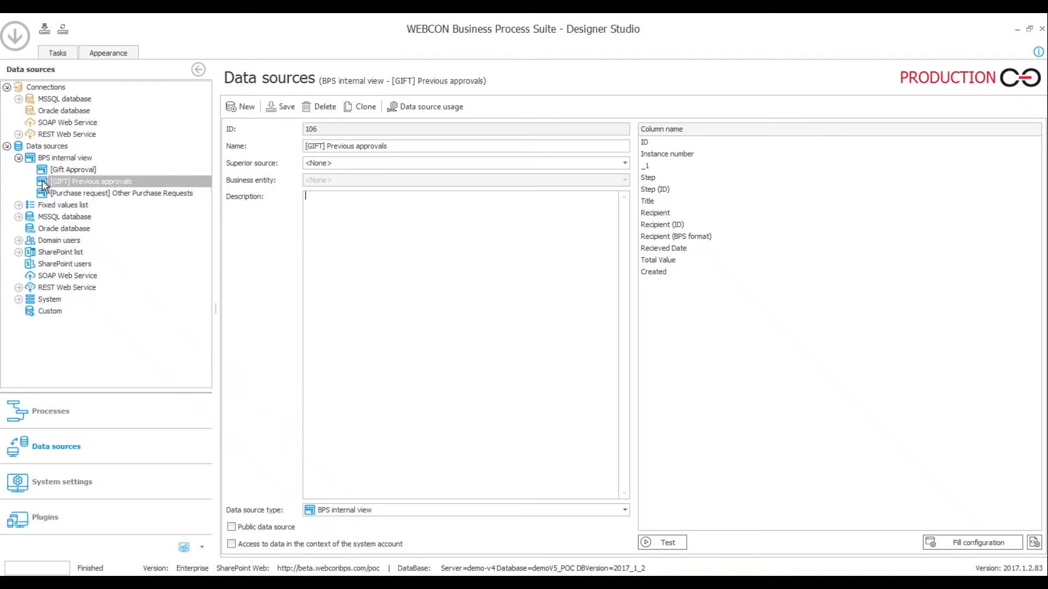
{"action": "left_click", "coordinate": [130, 181]}
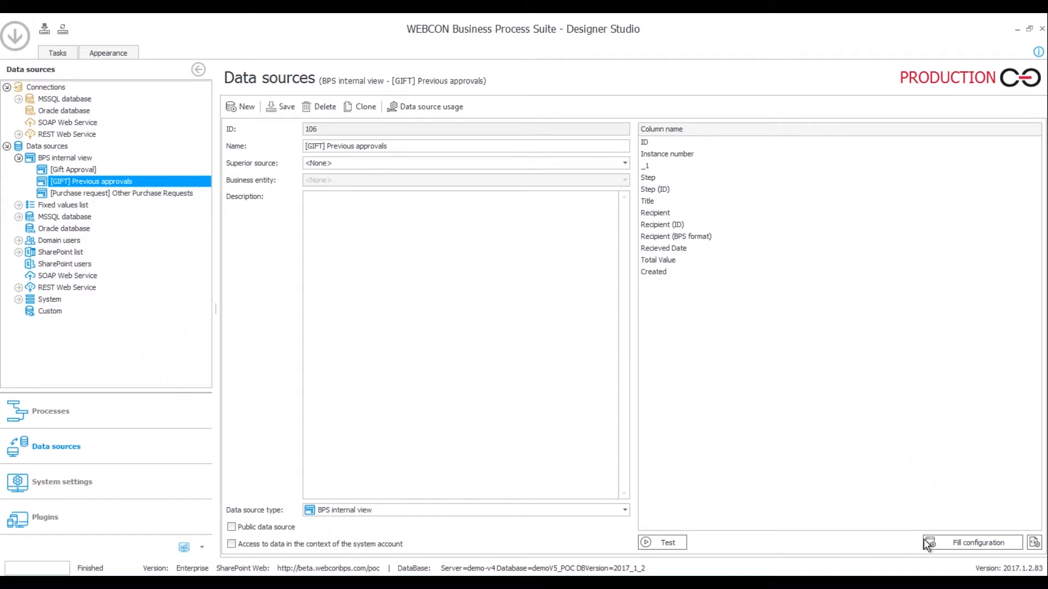
{"action": "left_click", "coordinate": [961, 543]}
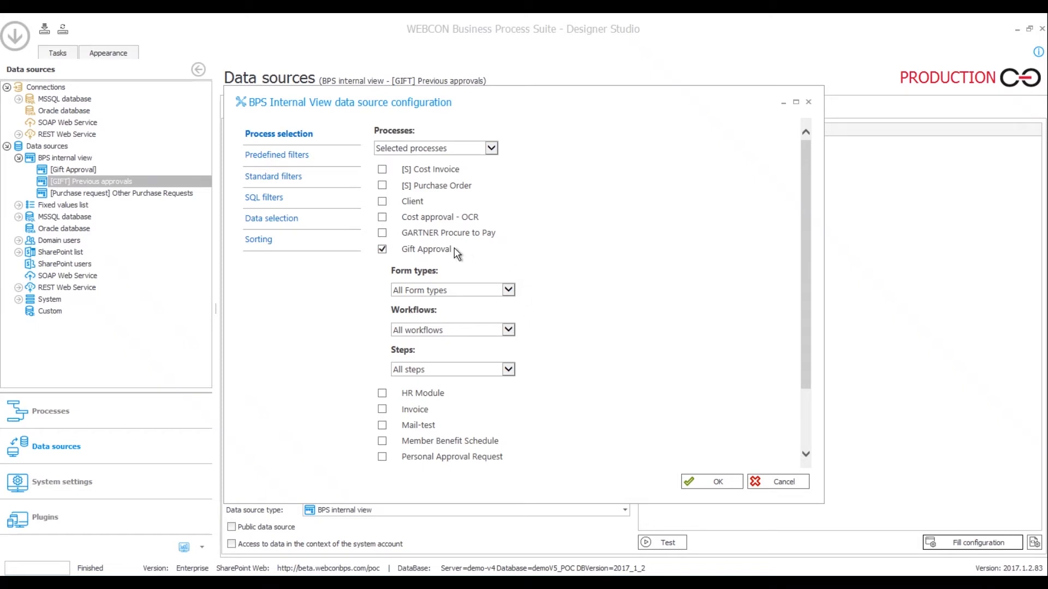
{"action": "left_click", "coordinate": [294, 219]}
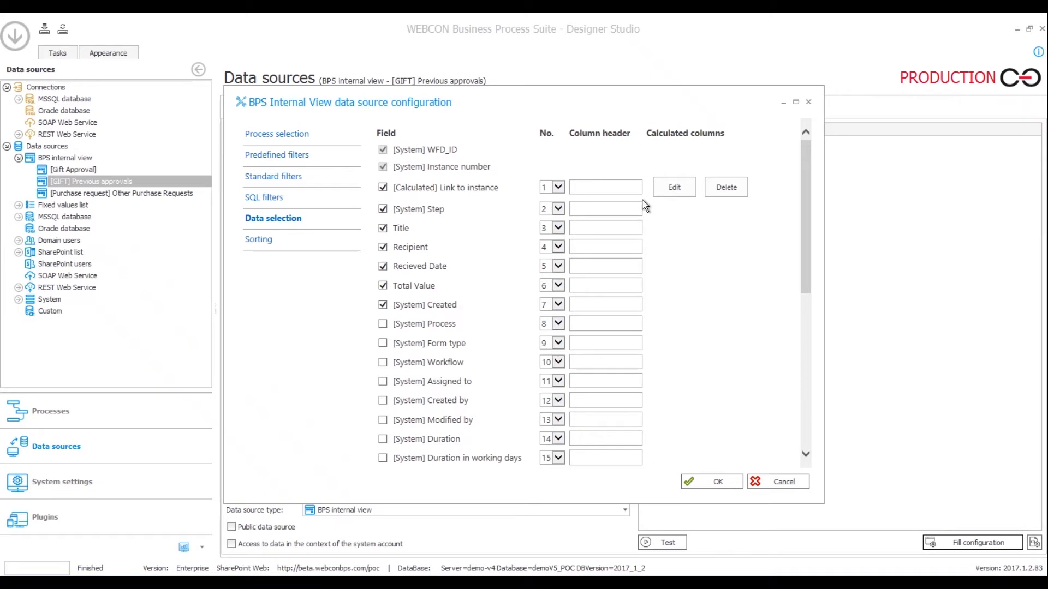
{"action": "left_click_drag", "start_coordinate": [806, 282], "coordinate": [784, 236]}
{"action": "left_click_drag", "start_coordinate": [808, 178], "coordinate": [804, 407]}
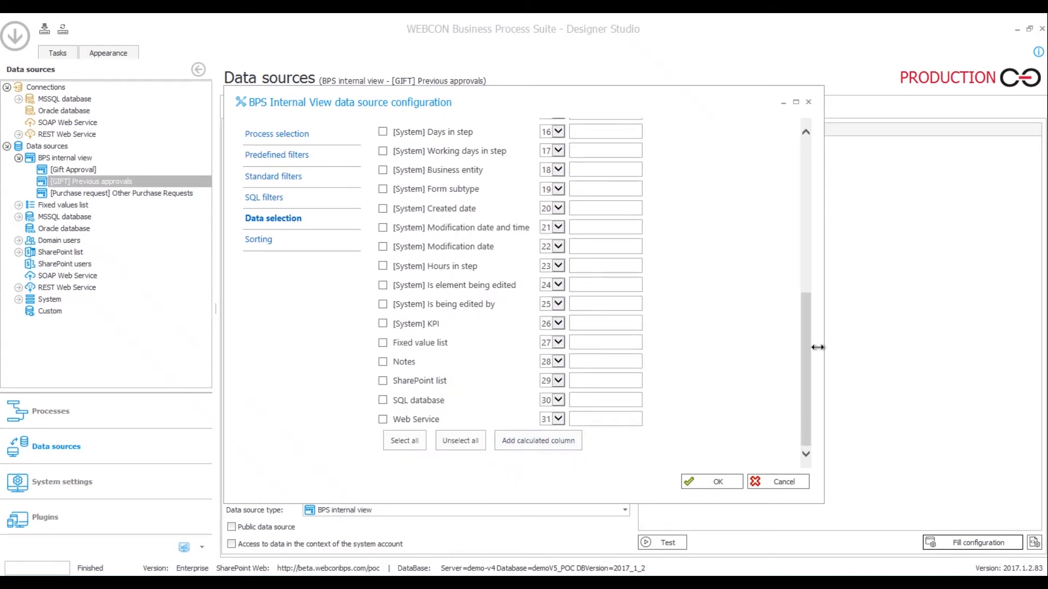
{"action": "left_click_drag", "start_coordinate": [801, 341], "coordinate": [794, 172]}
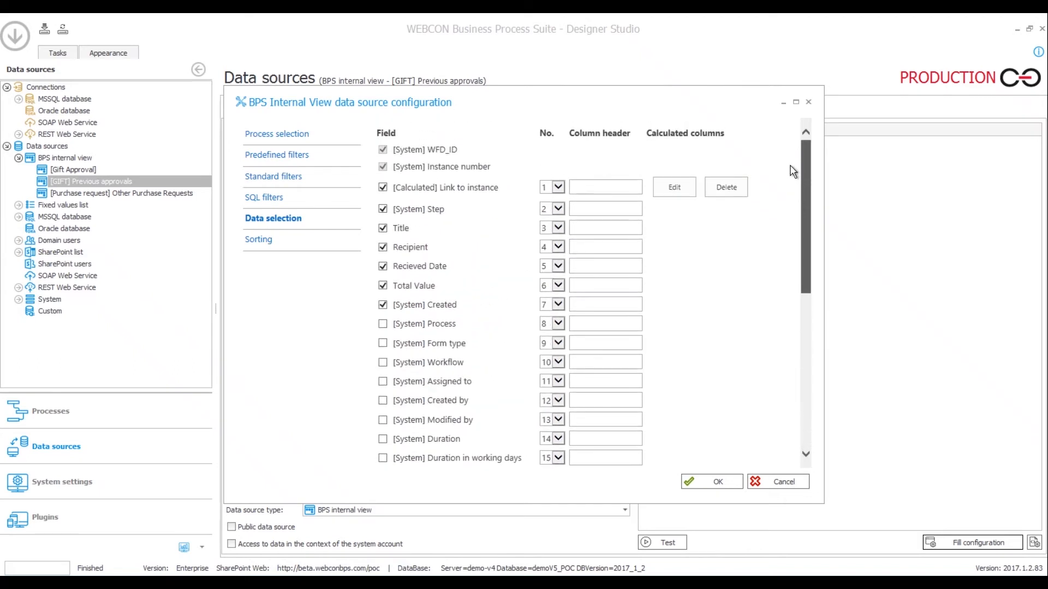
{"action": "left_click", "coordinate": [674, 187]}
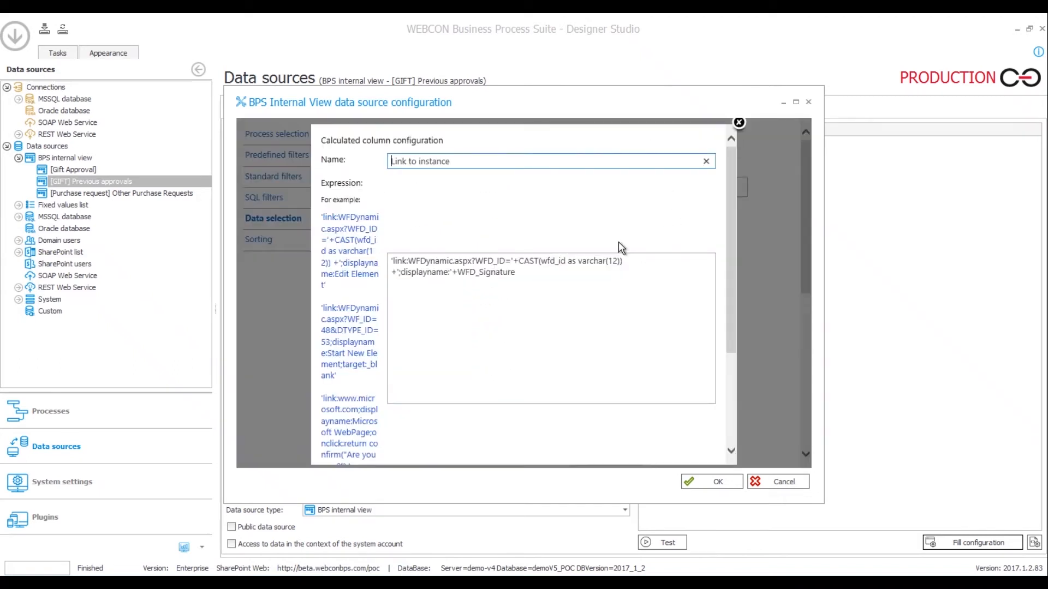
{"action": "left_click", "coordinate": [451, 162]}
{"action": "left_click", "coordinate": [739, 122]}
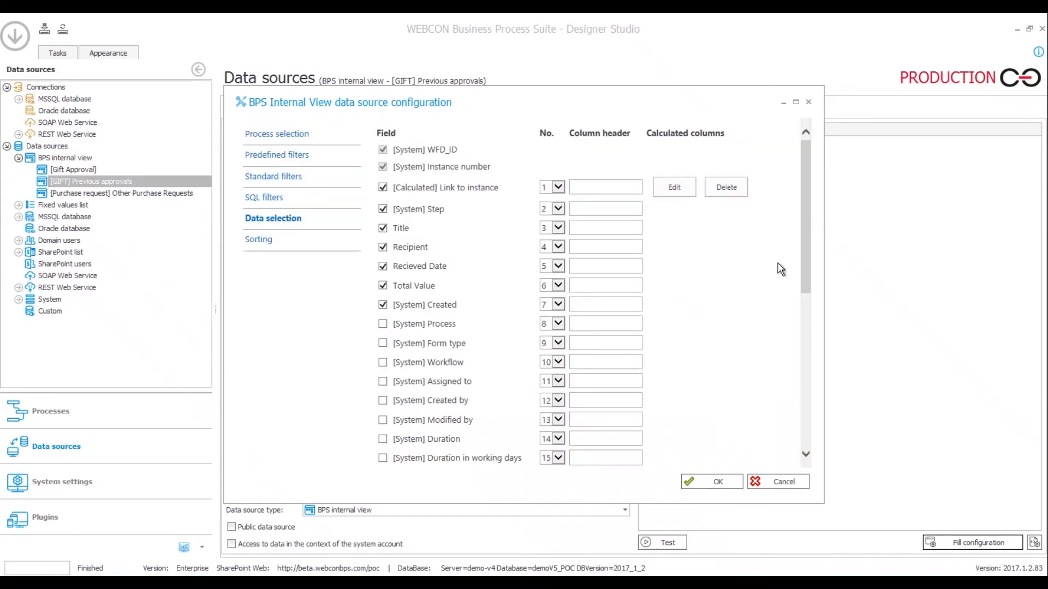
{"action": "left_click", "coordinate": [781, 480]}
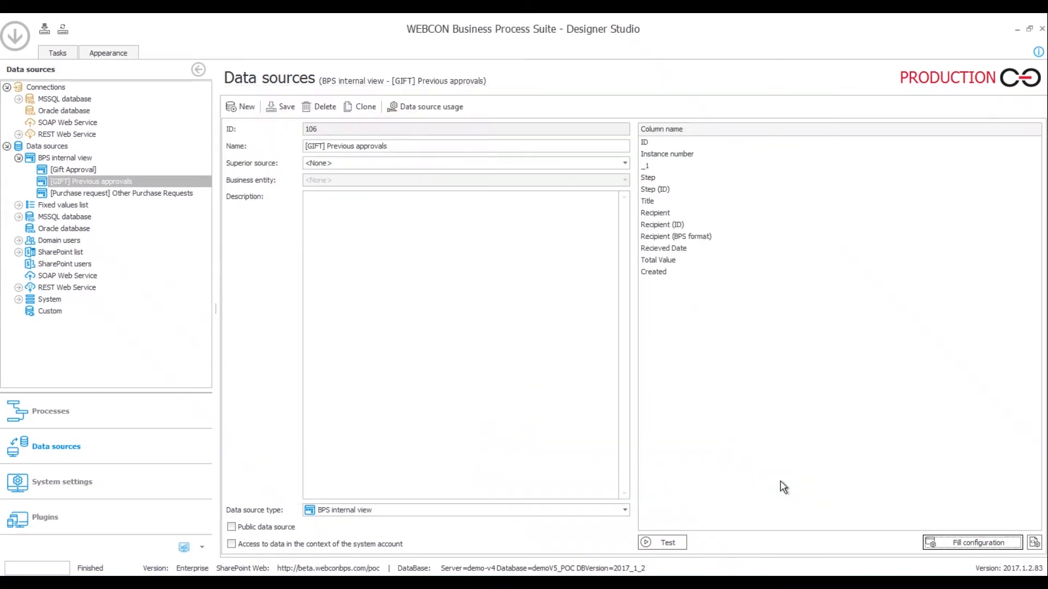
Uncheck Load on demand in the BPS Internal View field's advanced configuration
{"action": "left_click", "coordinate": [73, 413]}
{"action": "left_click", "coordinate": [121, 227]}
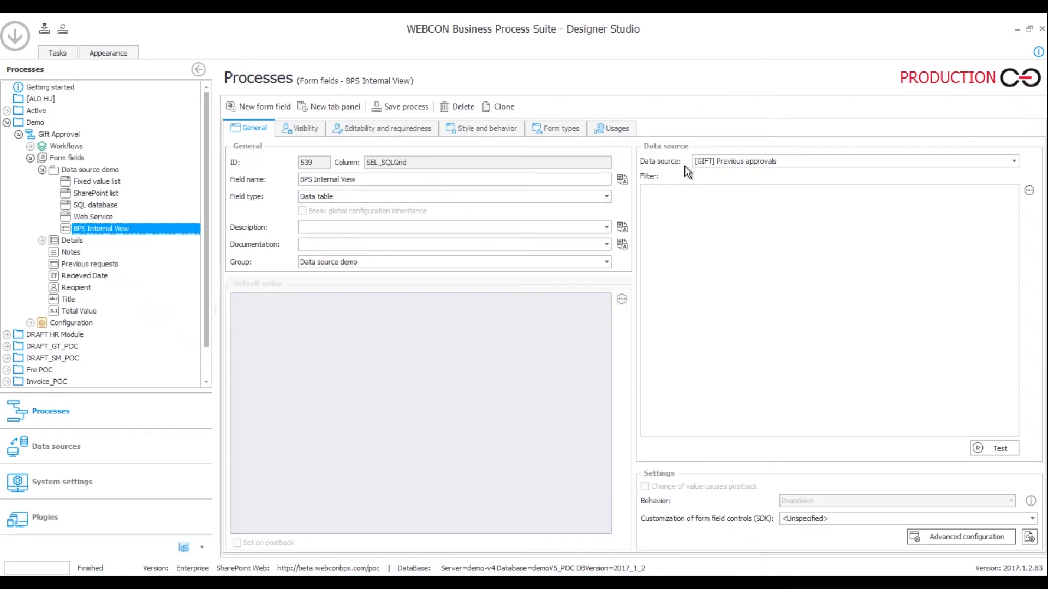
{"action": "left_click", "coordinate": [917, 537]}
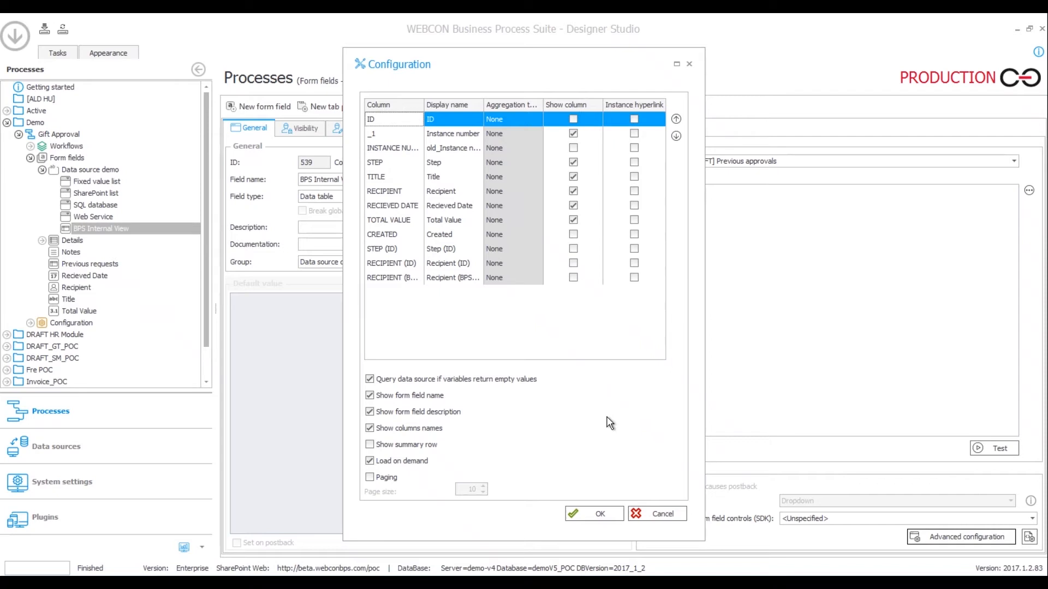
{"action": "left_click", "coordinate": [372, 463]}
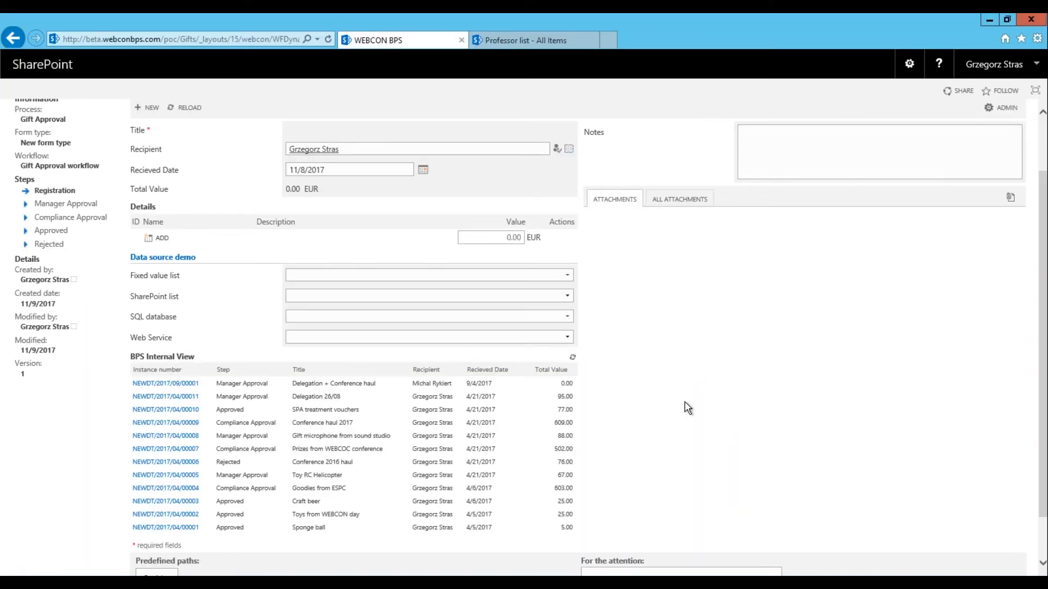
Compare the BPS Internal View table's Recipient column with the form's Recipient field, then return to Designer Studio
{"action": "scroll", "coordinate": [678, 401], "scroll_direction": "down", "scroll_amount": 2}
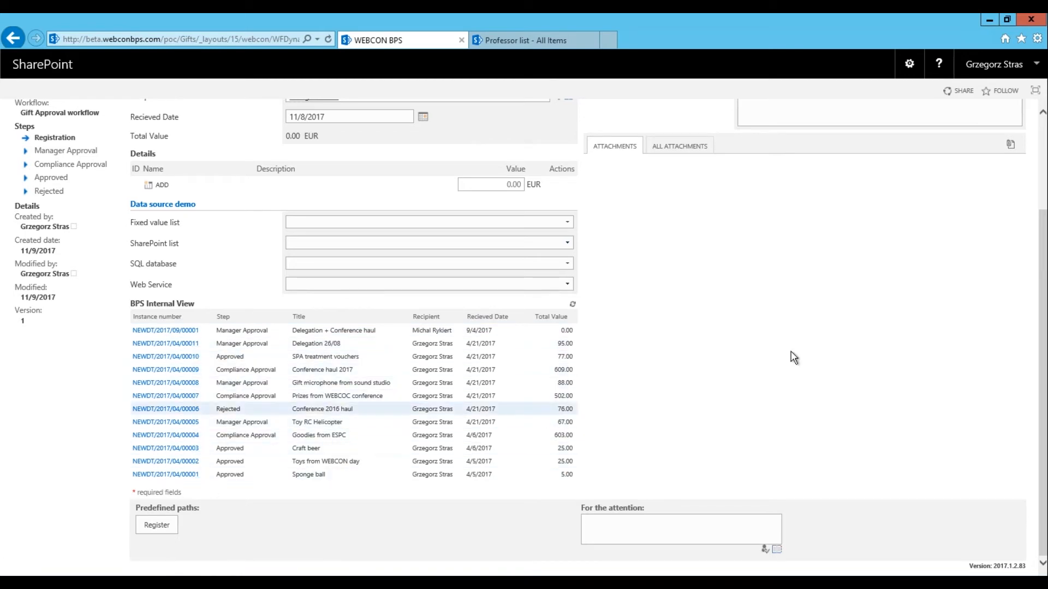
{"action": "scroll", "coordinate": [731, 352], "scroll_direction": "up", "scroll_amount": 2}
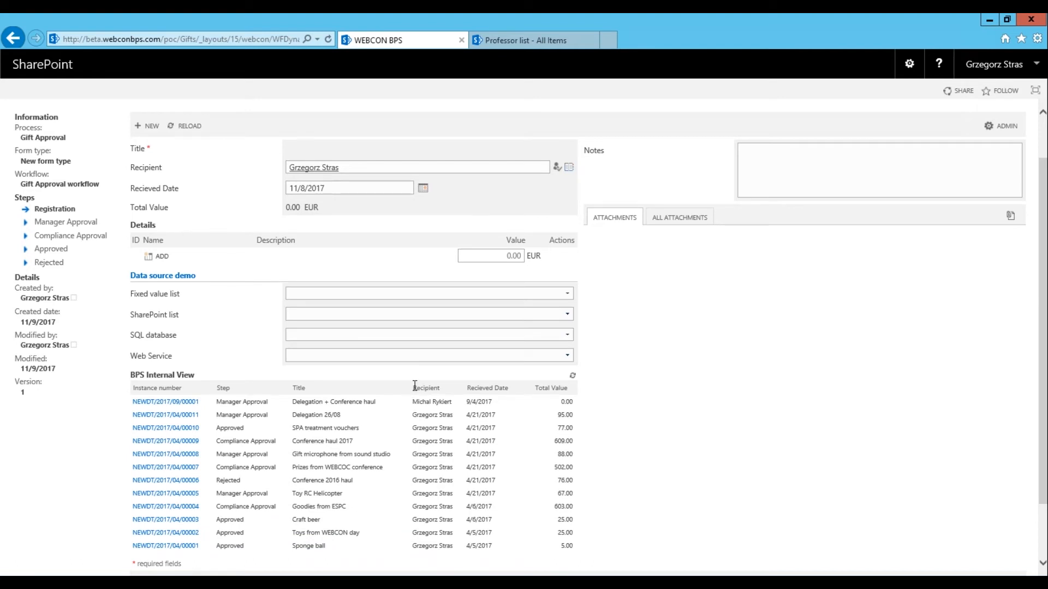
{"action": "left_click_drag", "start_coordinate": [413, 387], "coordinate": [445, 387]}
{"action": "left_click", "coordinate": [153, 167]}
{"action": "left_click_drag", "start_coordinate": [134, 170], "coordinate": [167, 170]}
{"action": "left_click", "coordinate": [180, 164]}
{"action": "left_click", "coordinate": [289, 582]}
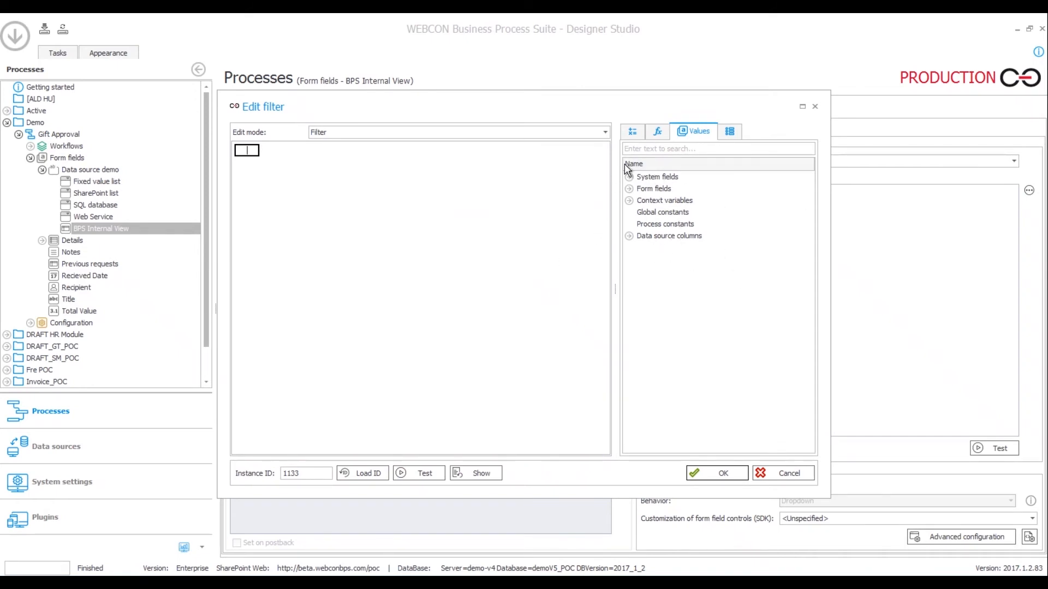
Start the filter as an equals comparison with the form's Recipient field on the left
{"action": "left_click", "coordinate": [632, 133]}
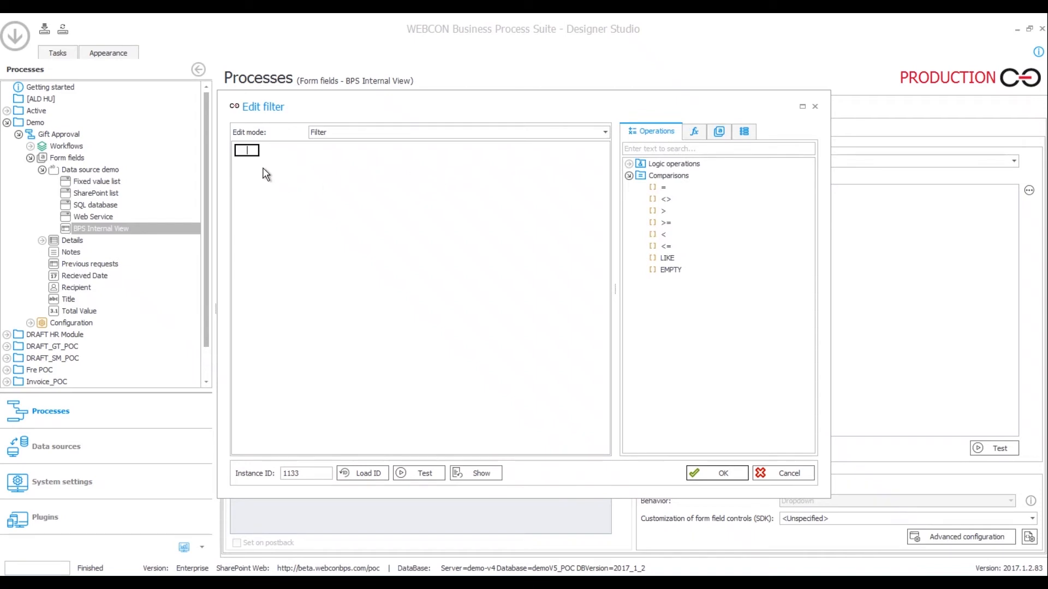
{"action": "type", "text": "="}
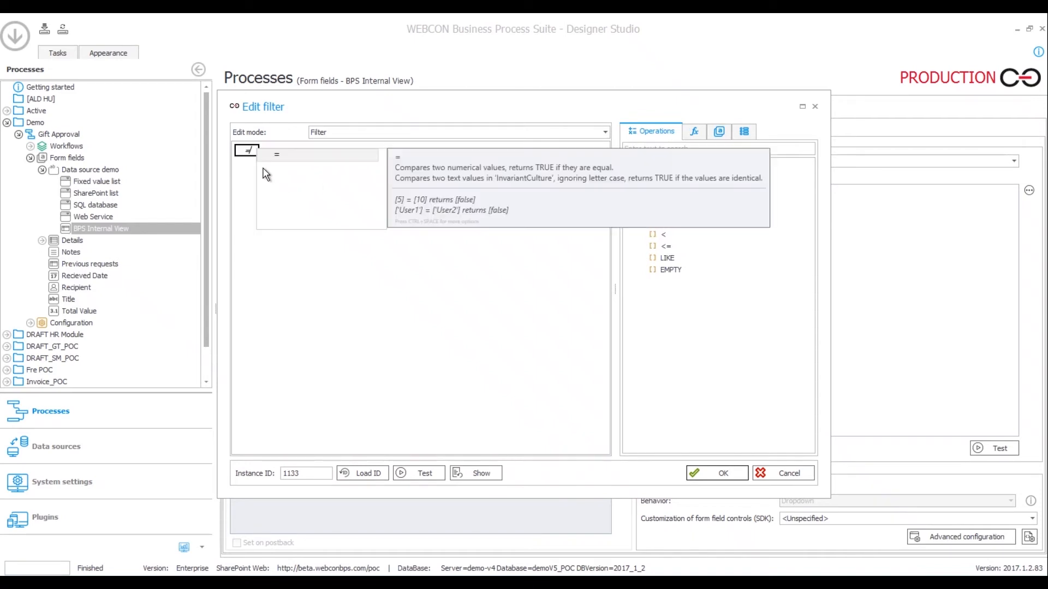
{"action": "key", "text": "Return"}
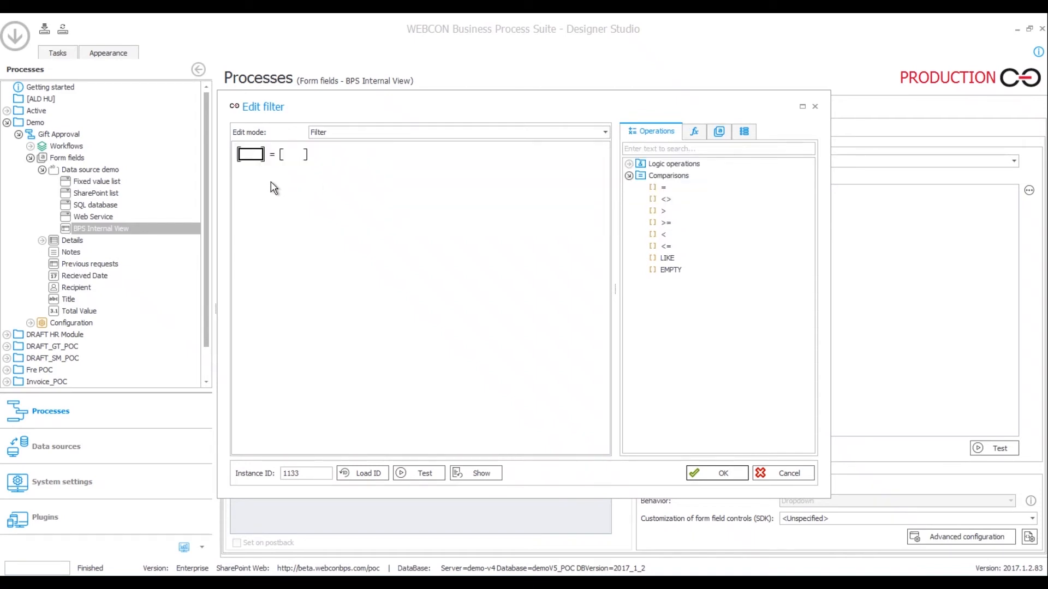
{"action": "type", "text": "rec"}
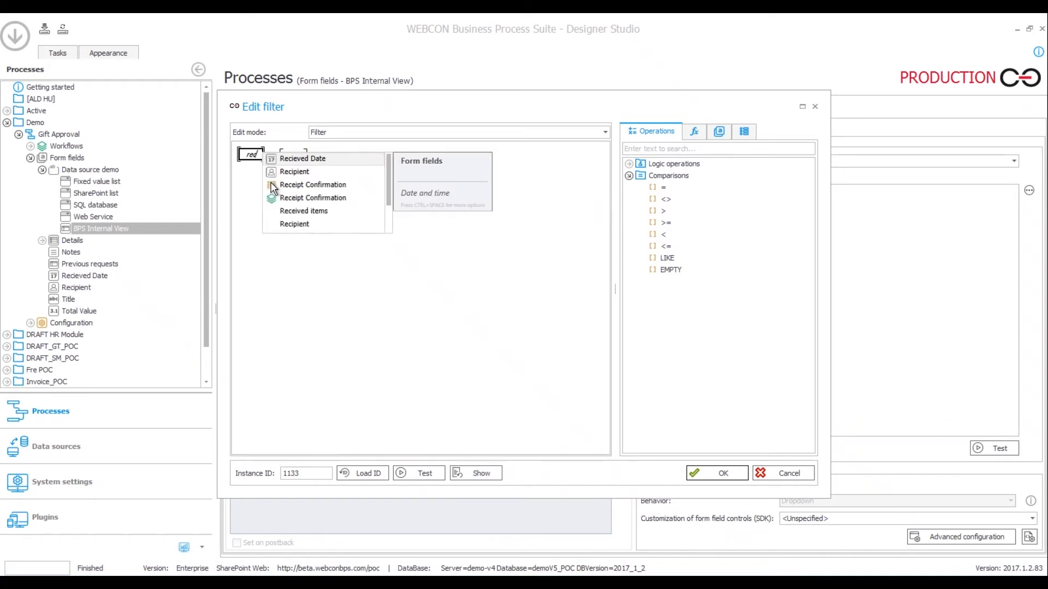
{"action": "type", "text": "i"}
{"action": "key", "text": "Down"}
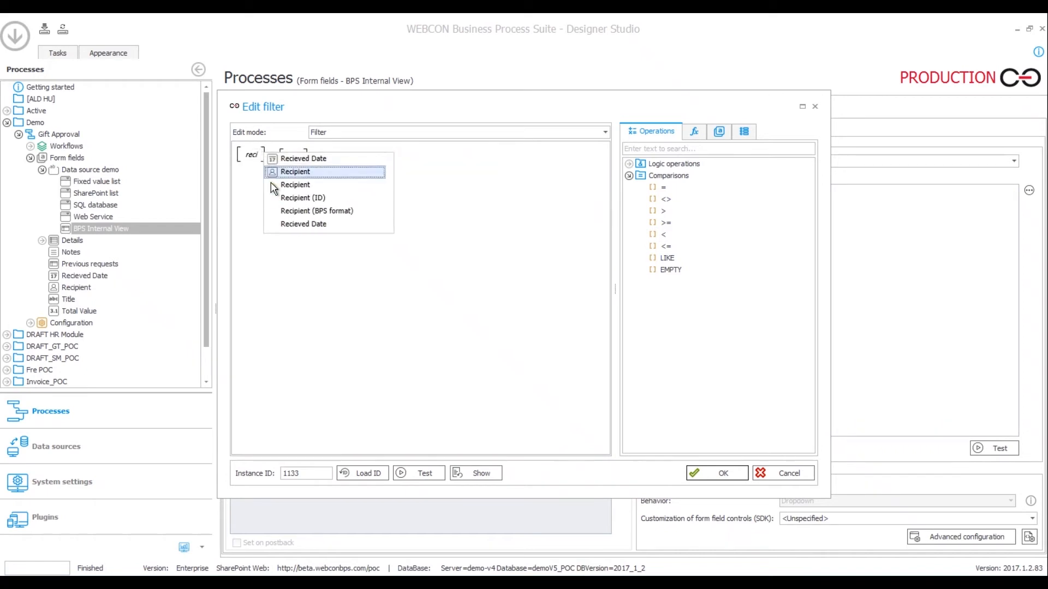
{"action": "key", "text": "Return"}
{"action": "type", "text": "="}
{"action": "key", "text": "Return"}
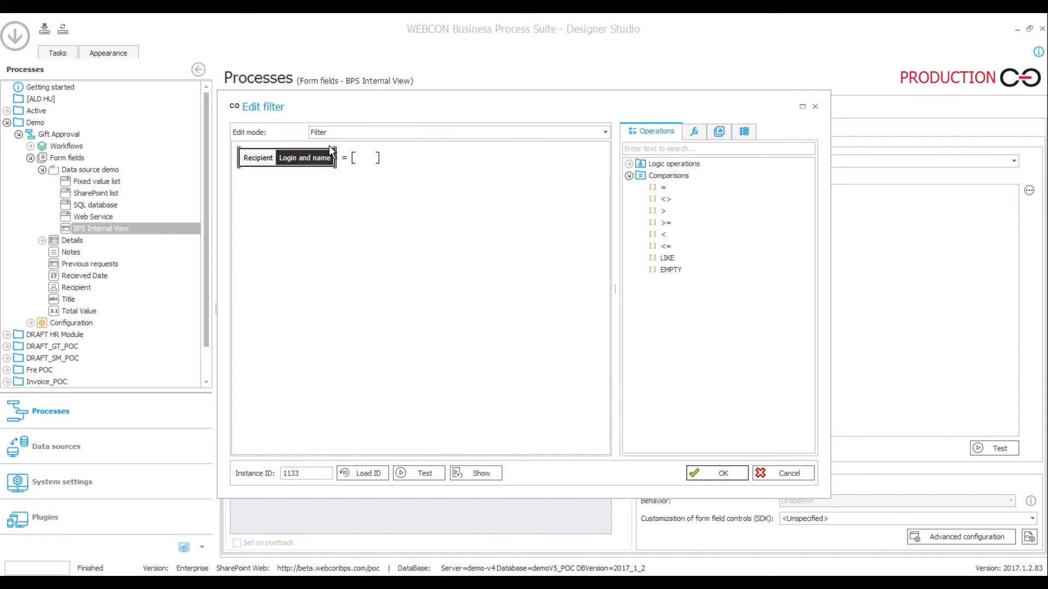
Put the data source's Recipient column on the right side of the comparison
{"action": "left_click", "coordinate": [364, 158]}
{"action": "type", "text": "recip"}
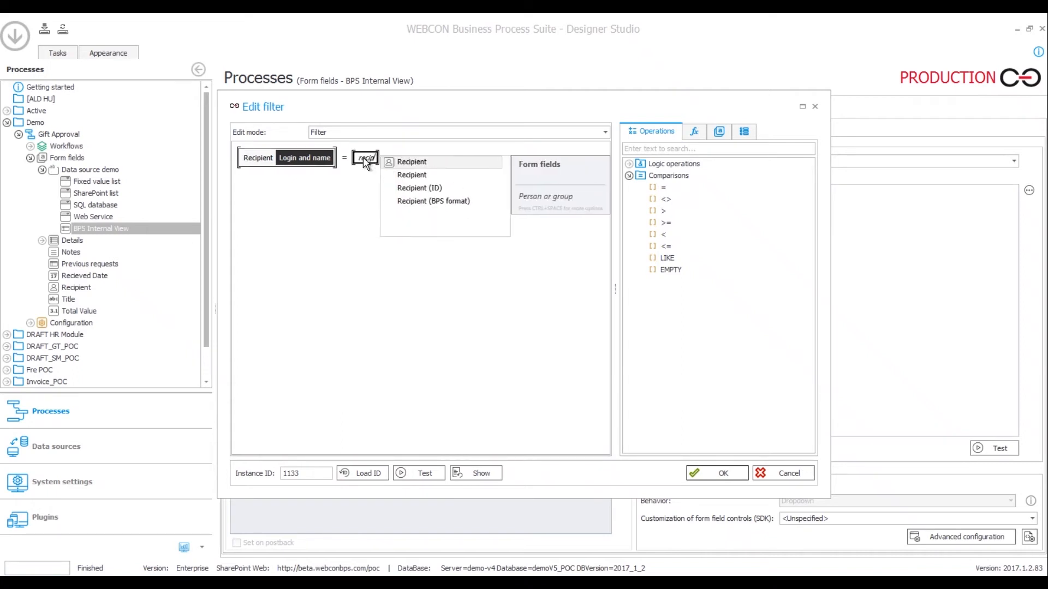
{"action": "key", "text": "Down"}
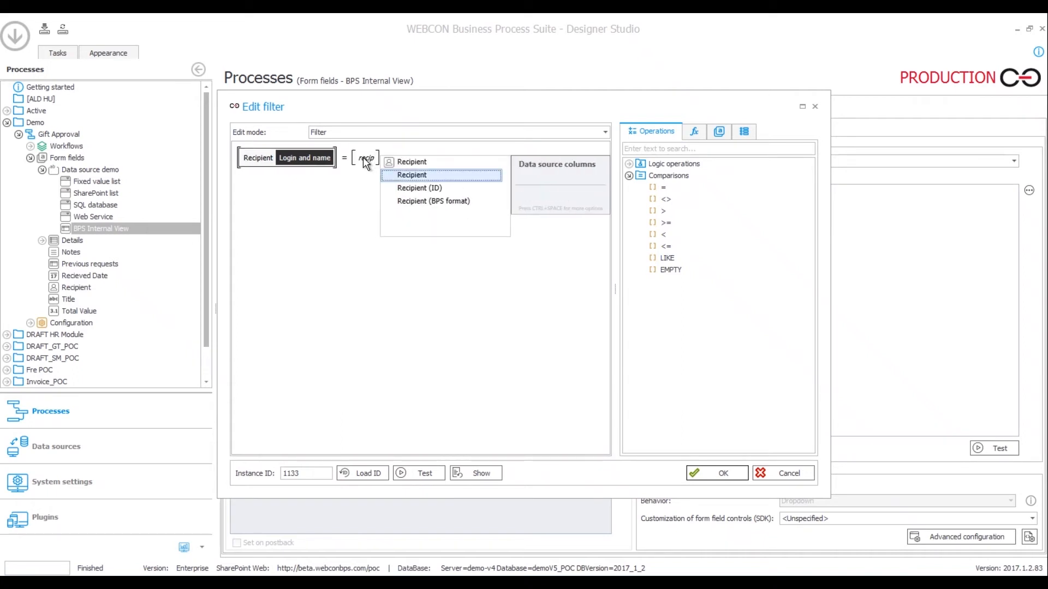
{"action": "key", "text": "Return"}
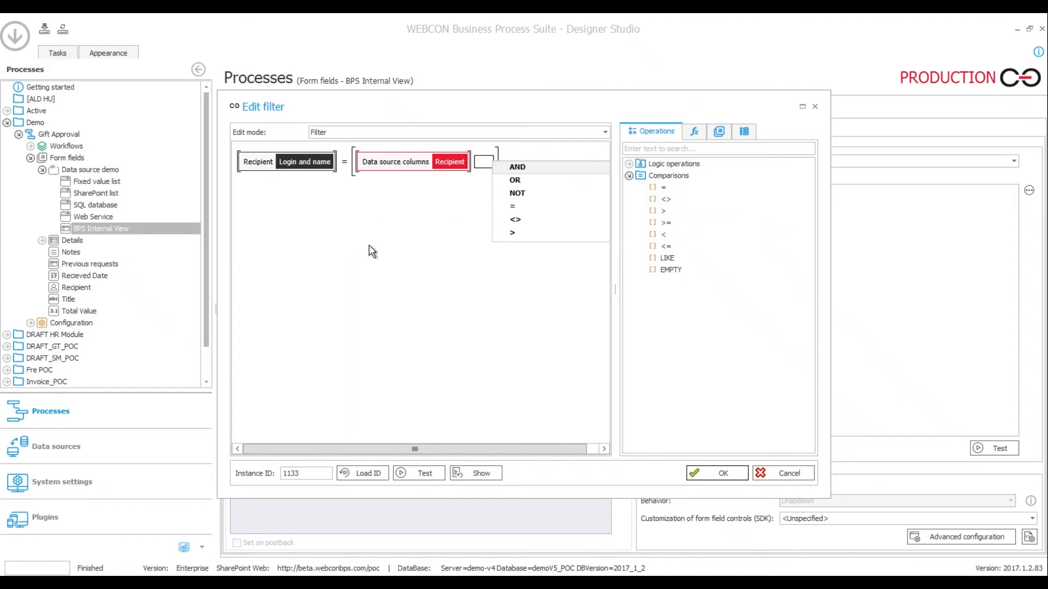
{"action": "left_click", "coordinate": [369, 246]}
{"action": "left_click", "coordinate": [215, 582]}
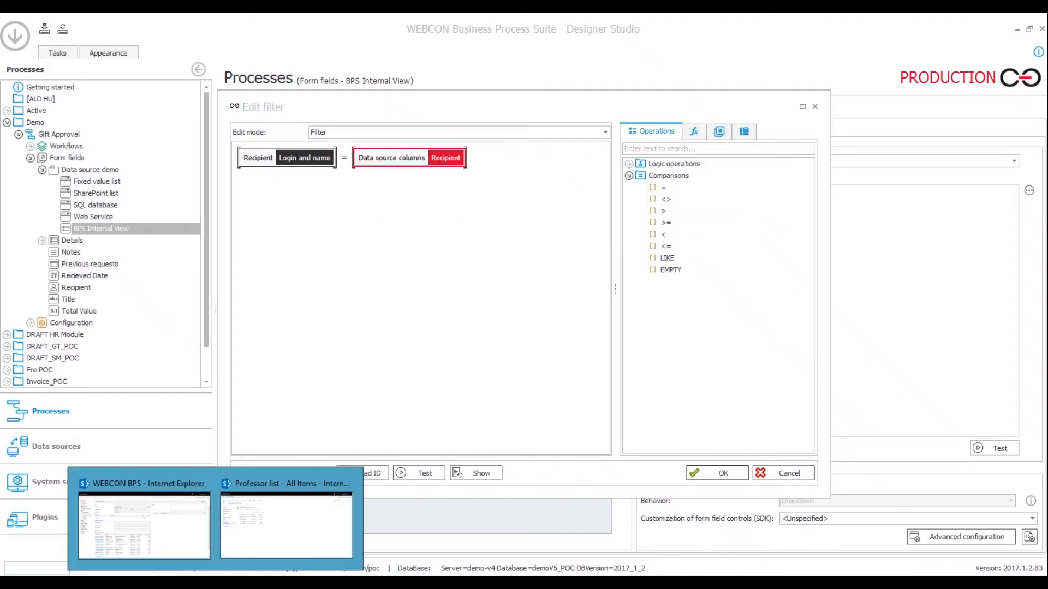
Switch the filter's Recipient comparison from Login and name to Name and confirm it
{"action": "left_click", "coordinate": [155, 543]}
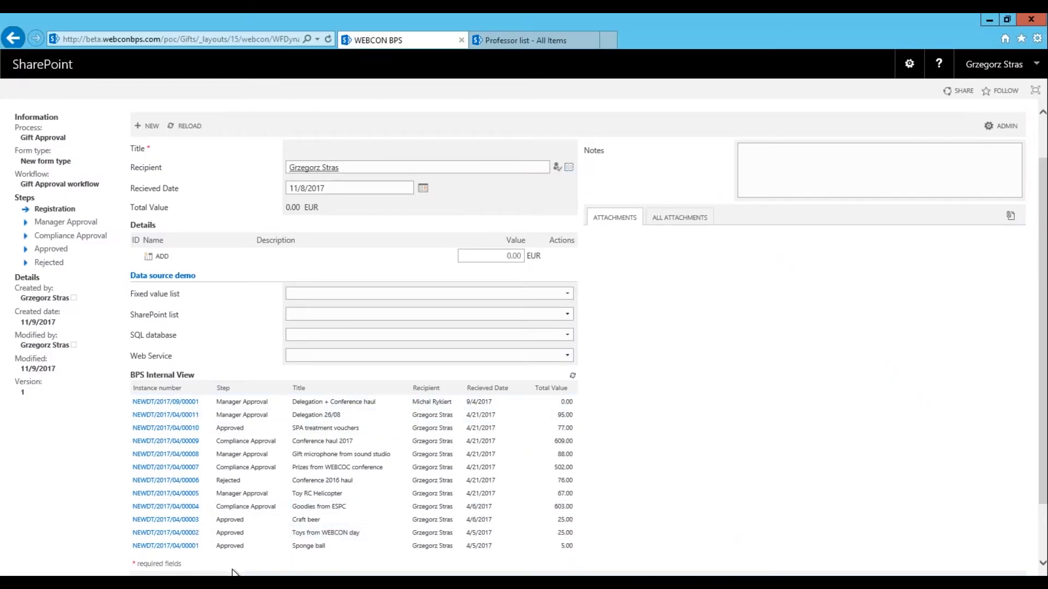
{"action": "mouse_move", "coordinate": [215, 582]}
{"action": "left_click", "coordinate": [271, 553]}
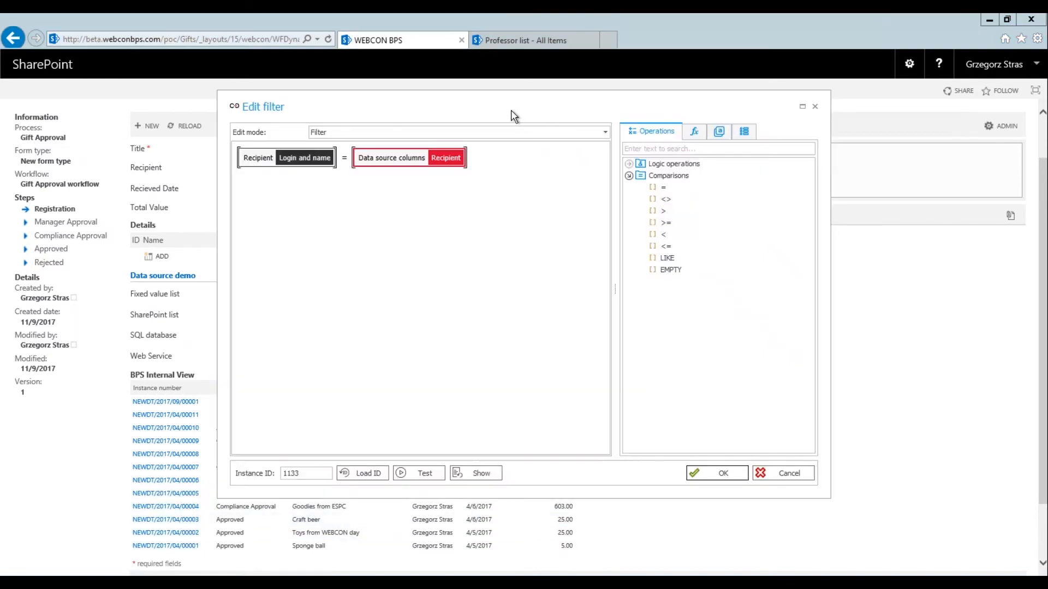
{"action": "left_click_drag", "start_coordinate": [653, 125], "coordinate": [789, 181]}
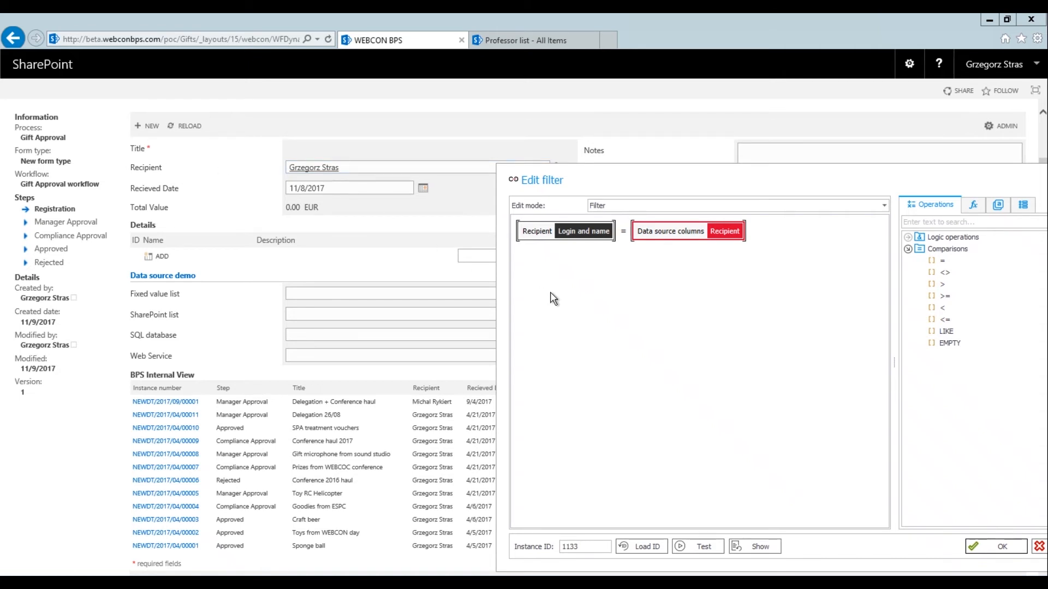
{"action": "left_click", "coordinate": [576, 230]}
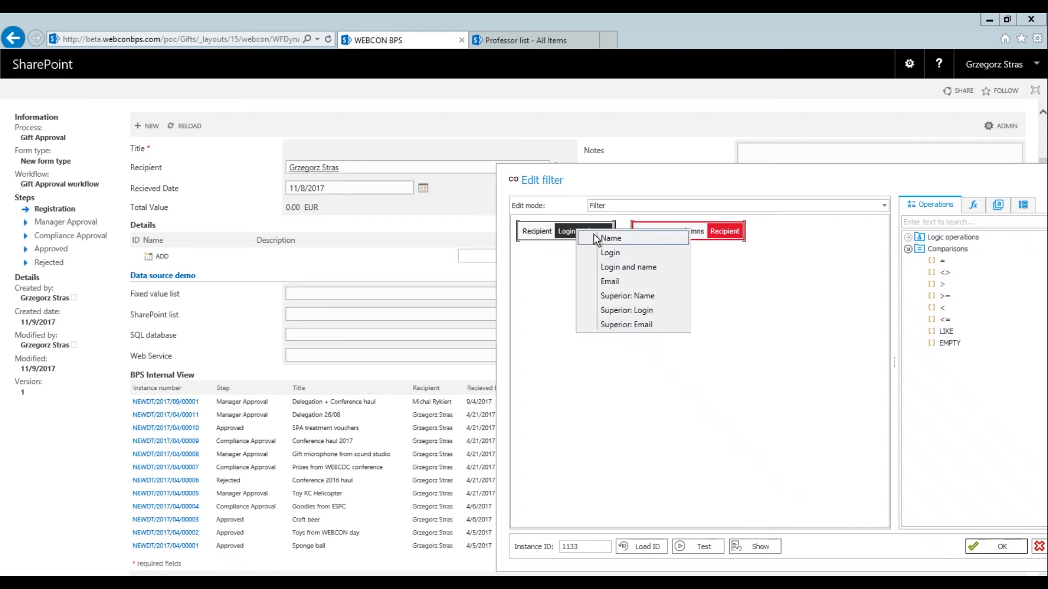
{"action": "left_click", "coordinate": [597, 237]}
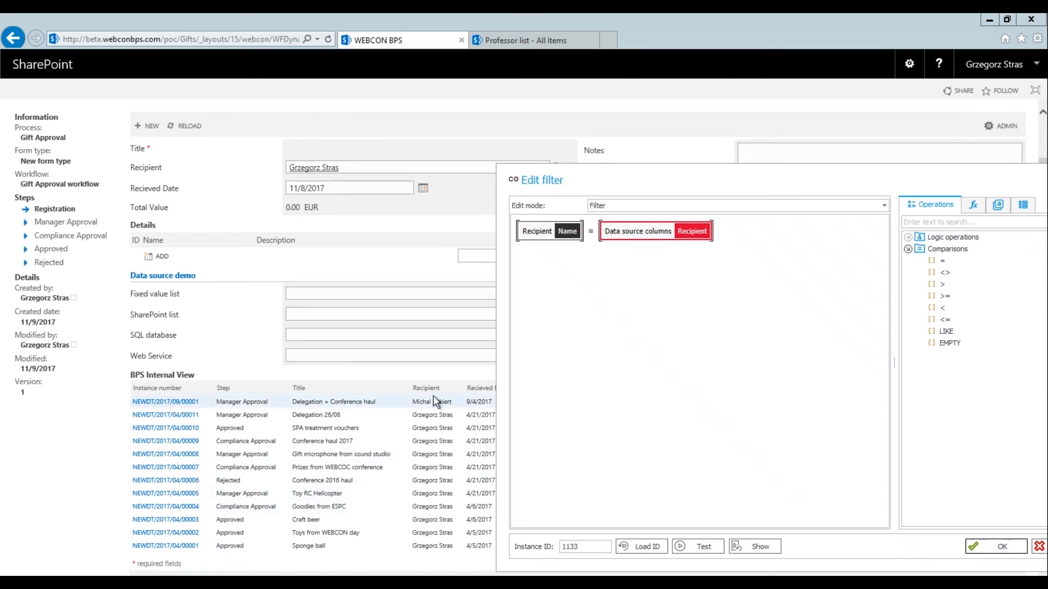
{"action": "left_click", "coordinate": [978, 548]}
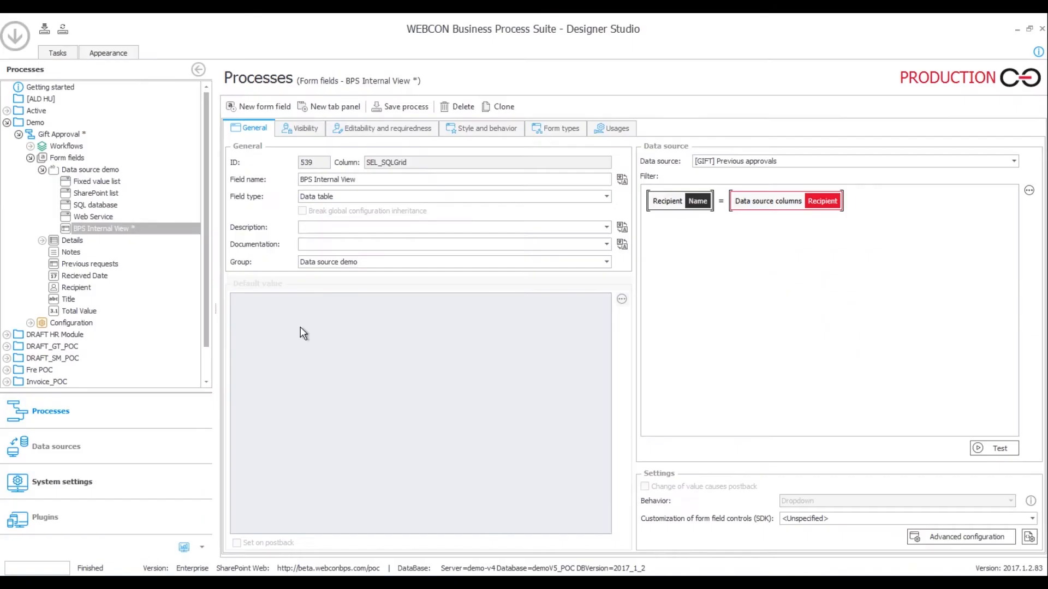
Save the process, reload the form to see the recipient's previous approvals, and reopen the filter
{"action": "left_click", "coordinate": [397, 106]}
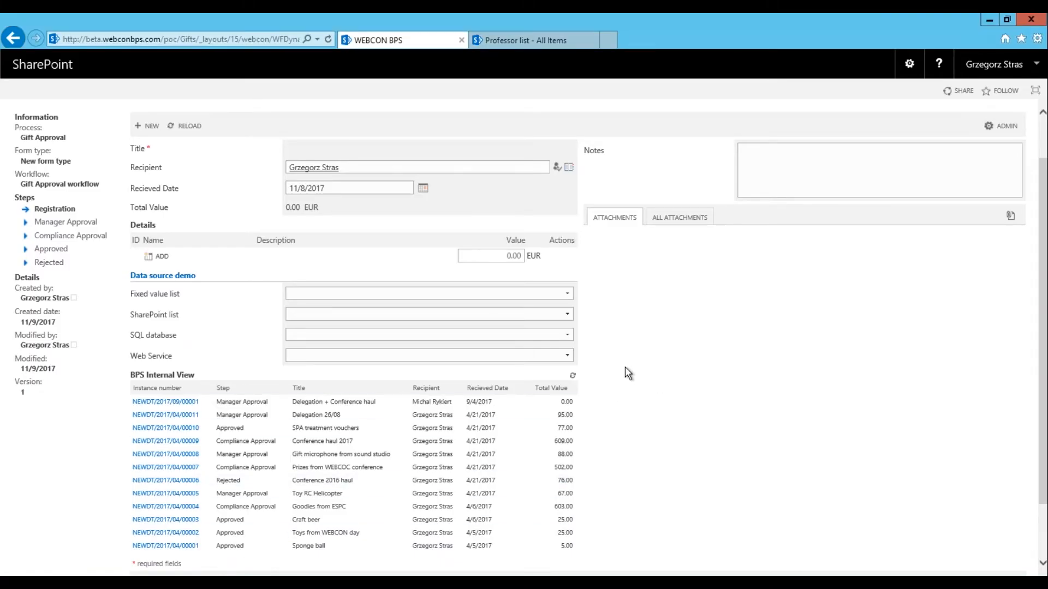
{"action": "key", "text": "F5"}
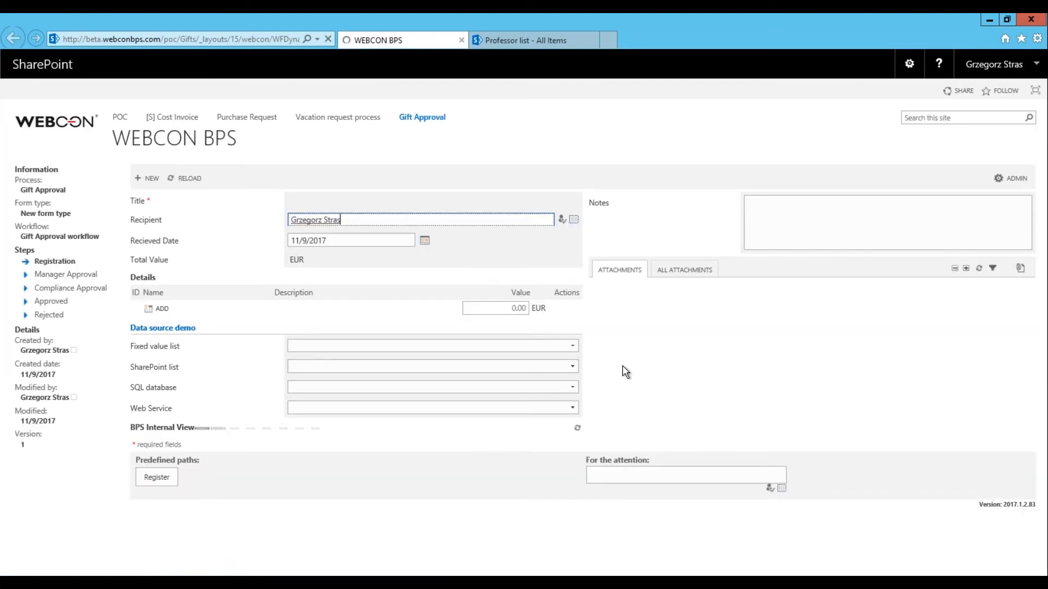
{"action": "scroll", "coordinate": [624, 369], "scroll_direction": "down", "scroll_amount": 1}
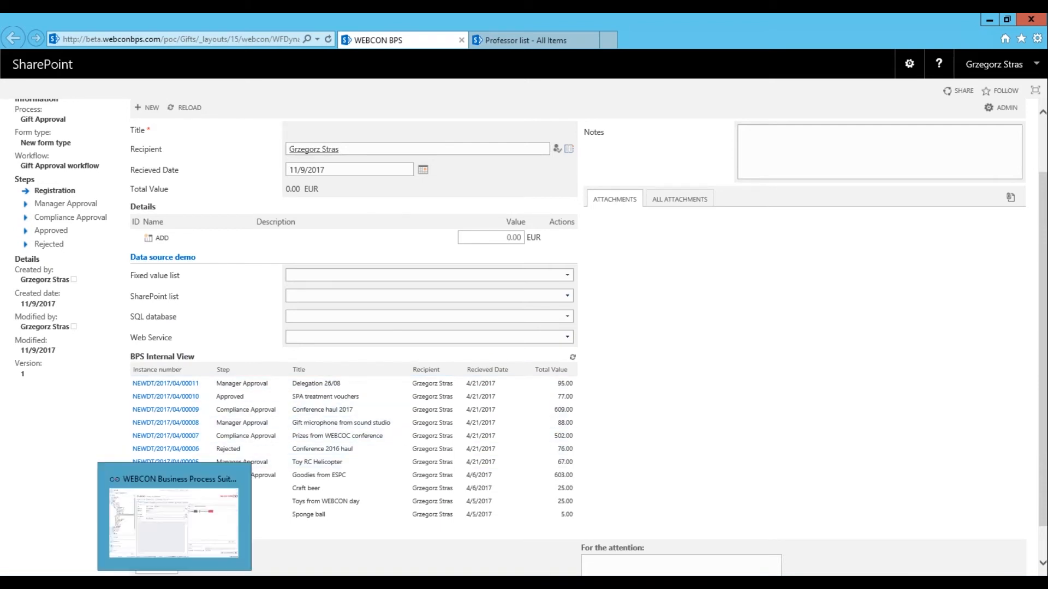
{"action": "left_click", "coordinate": [174, 582]}
{"action": "left_click", "coordinate": [788, 264]}
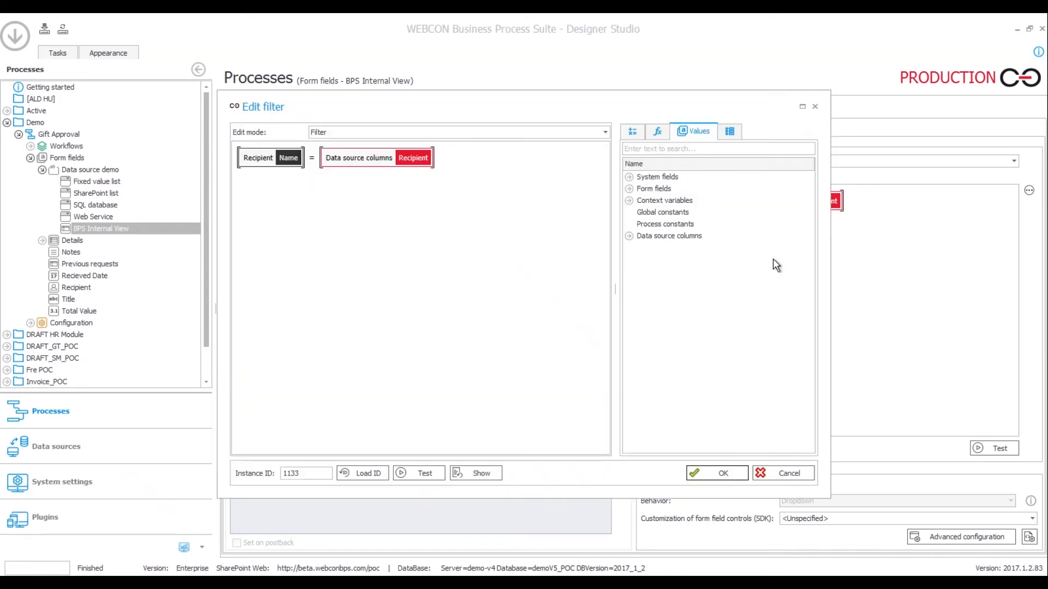
Add an AND operator to the filter with its conditions stacked vertically
{"action": "left_click", "coordinate": [632, 132]}
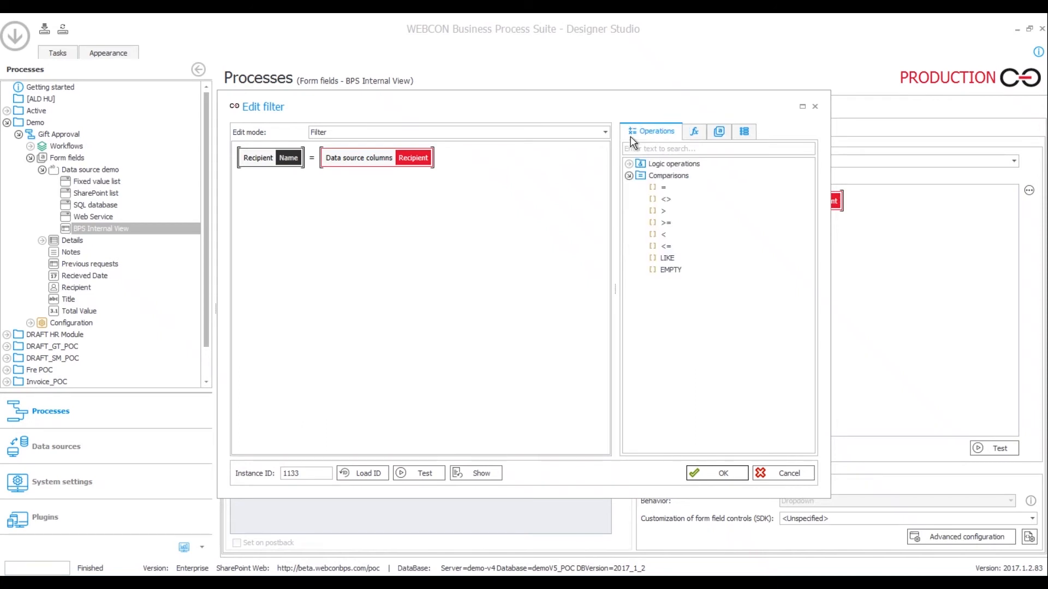
{"action": "left_click", "coordinate": [629, 164]}
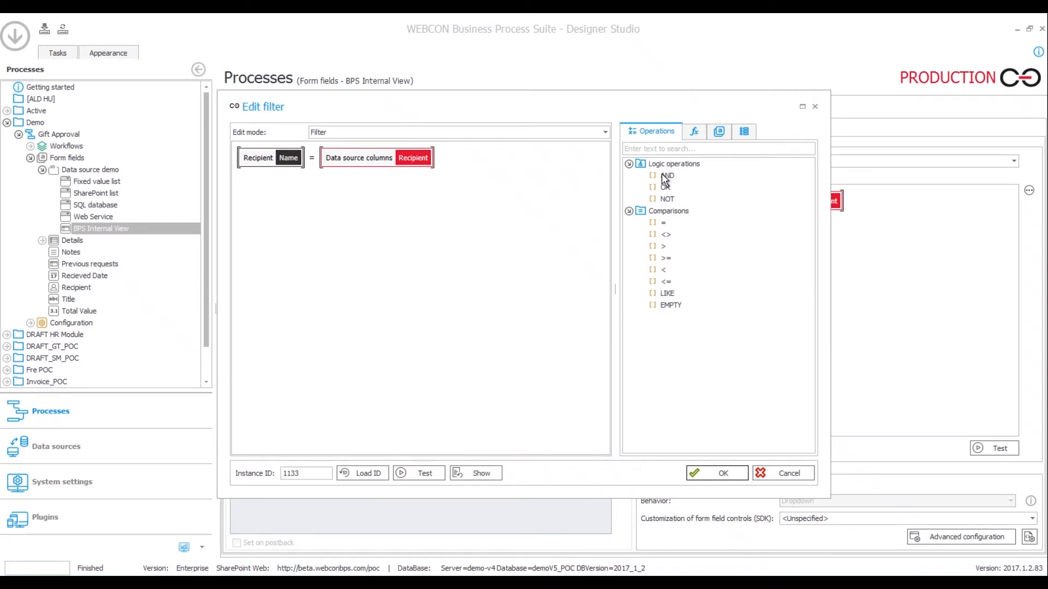
{"action": "left_click_drag", "start_coordinate": [663, 176], "coordinate": [314, 161]}
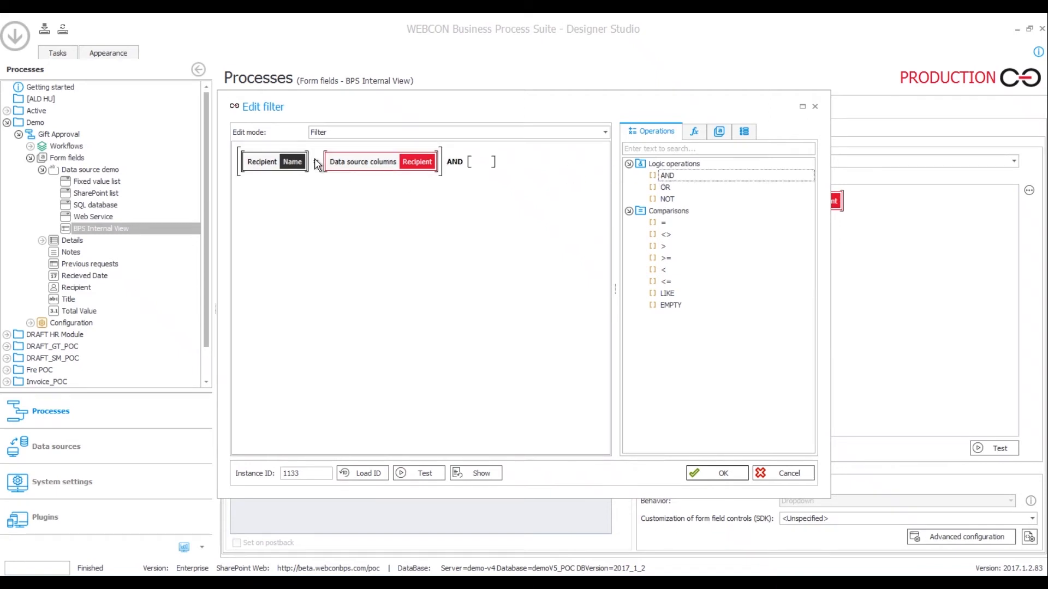
{"action": "left_click", "coordinate": [455, 163]}
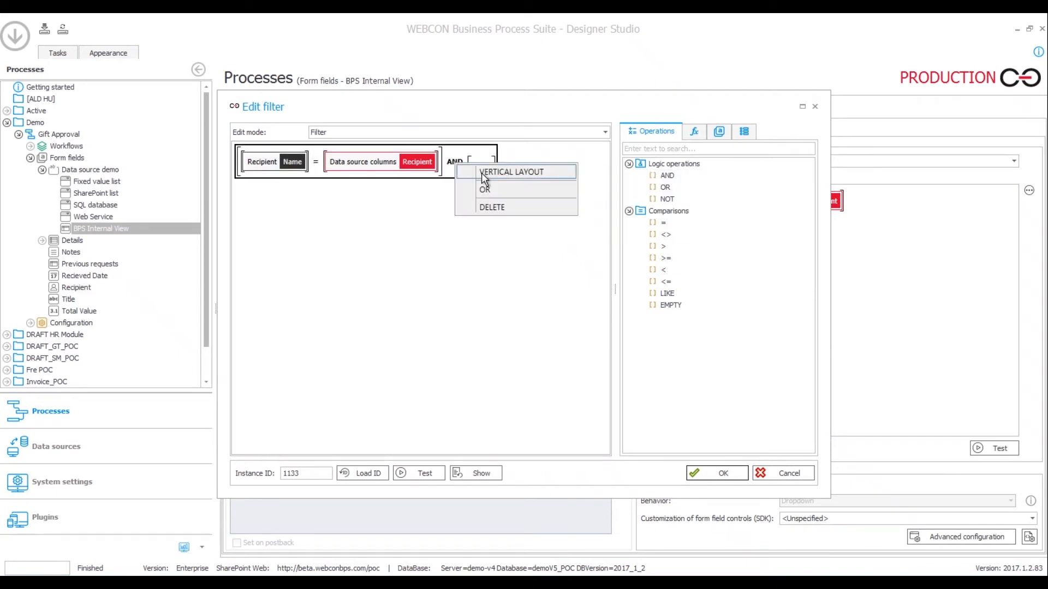
{"action": "left_click", "coordinate": [484, 172]}
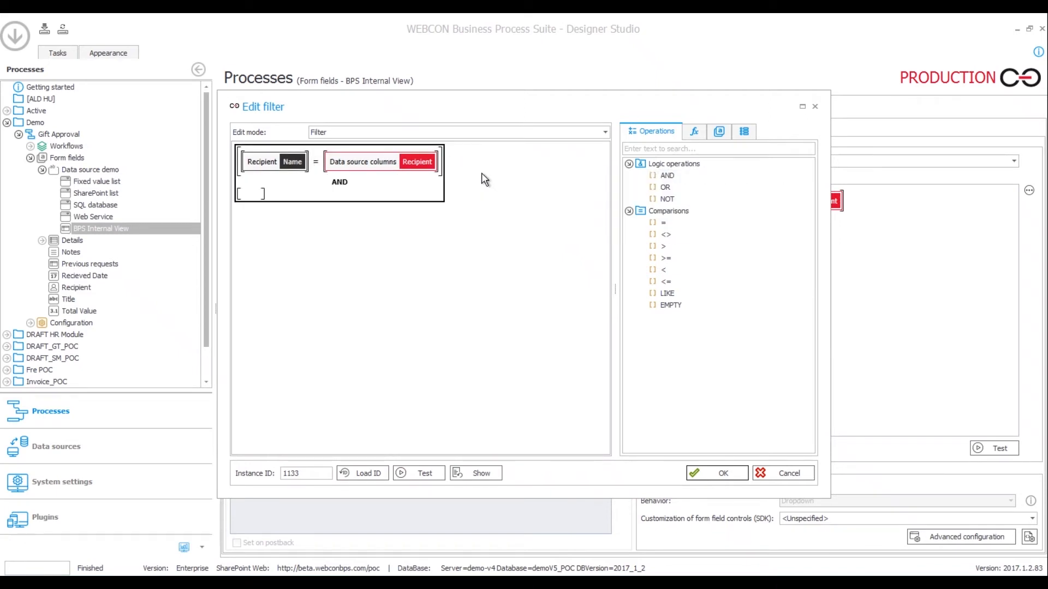
Make the second condition a not-equal (<>) comparison with Instance number on the left
{"action": "left_click", "coordinate": [252, 195]}
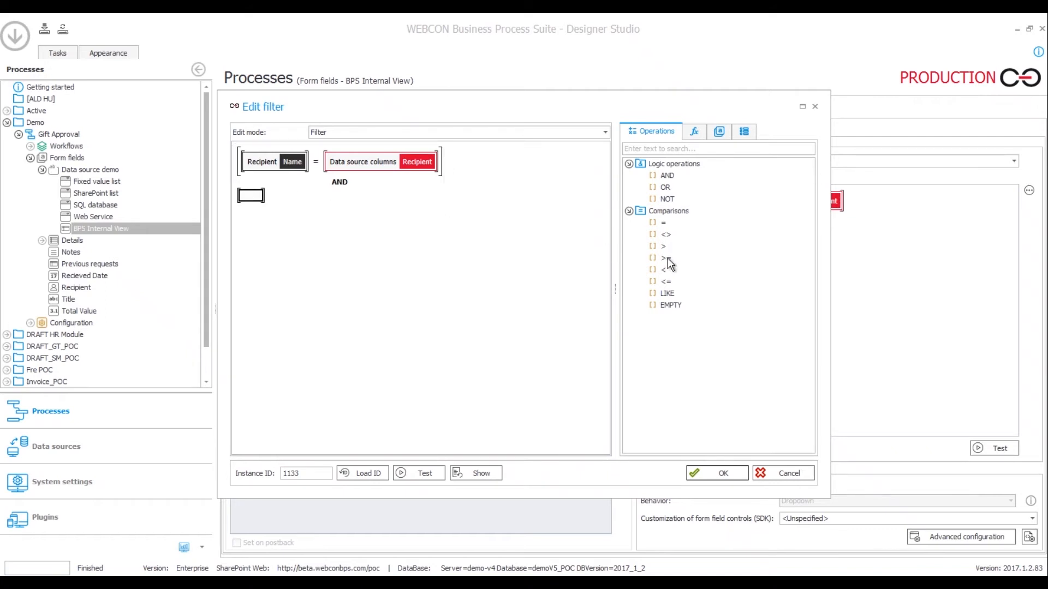
{"action": "left_click_drag", "start_coordinate": [664, 235], "coordinate": [259, 198]}
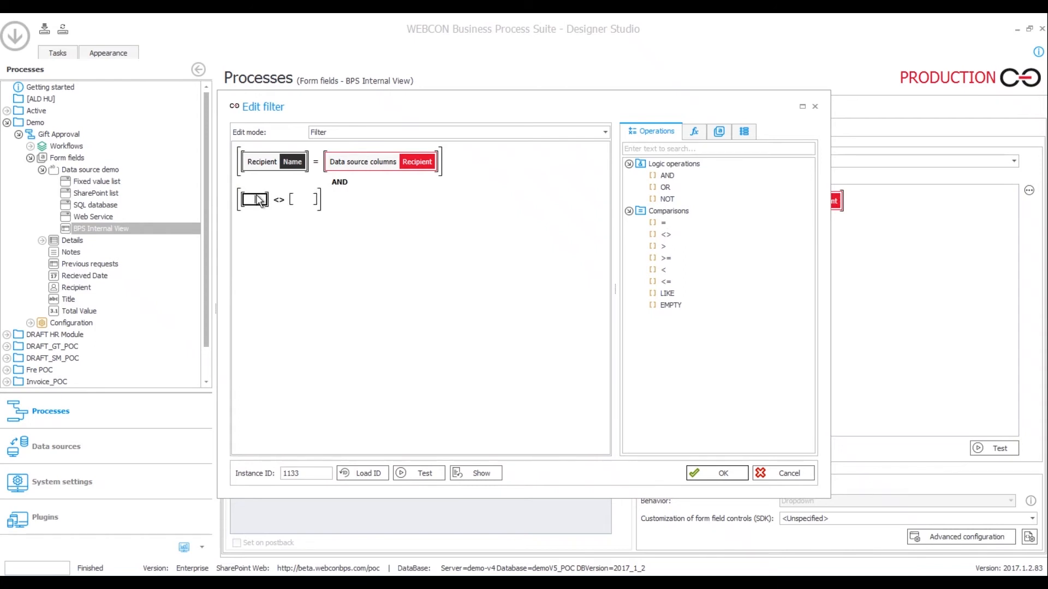
{"action": "type", "text": "insta"}
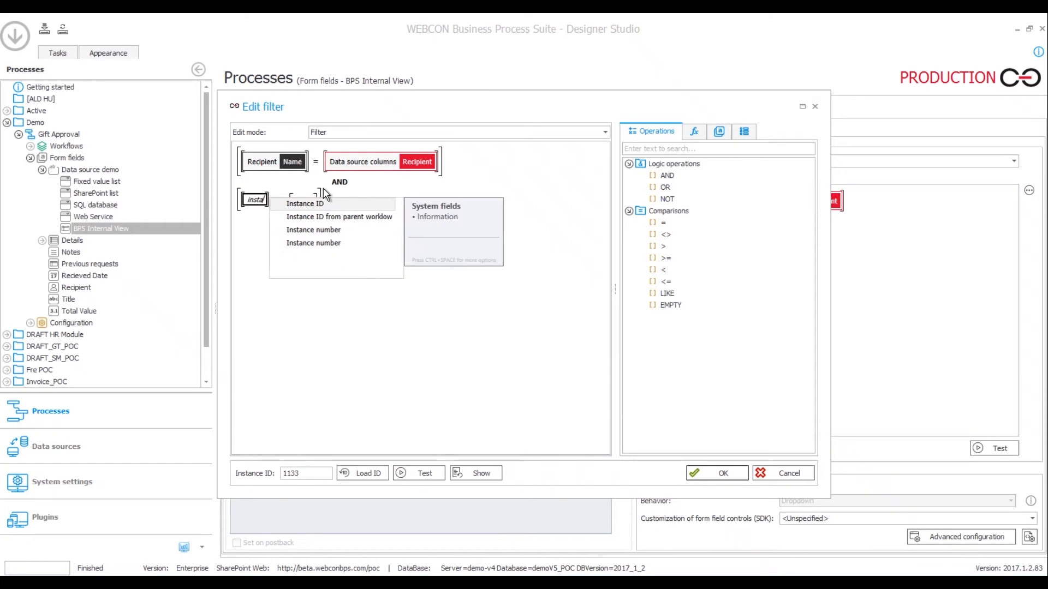
{"action": "key", "text": "Down"}
{"action": "key", "text": "Down"}
{"action": "key", "text": "Down"}
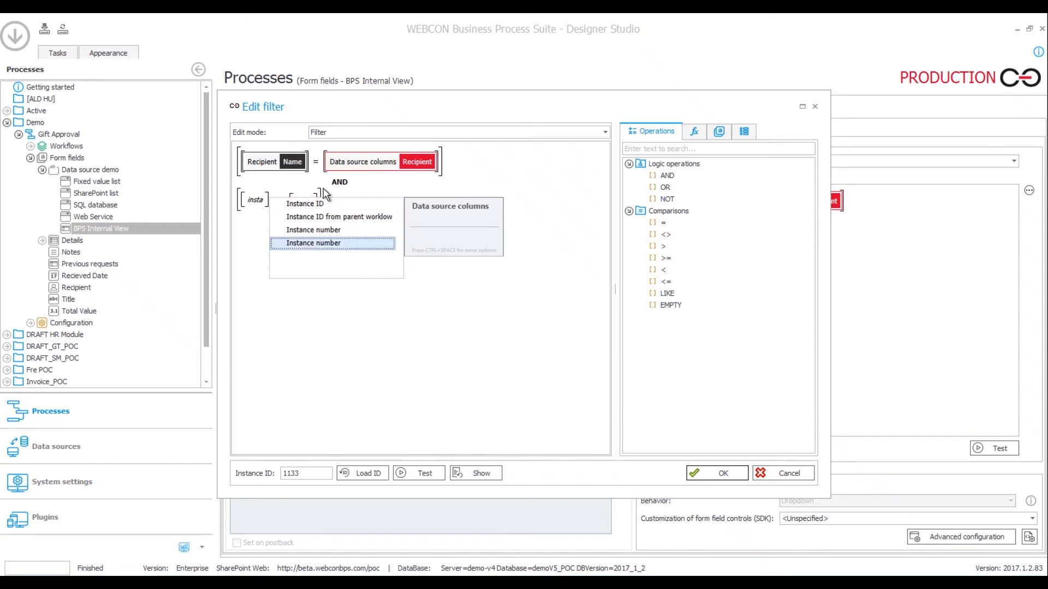
{"action": "key", "text": "Up"}
{"action": "key", "text": "Return"}
{"action": "left_click", "coordinate": [295, 255]}
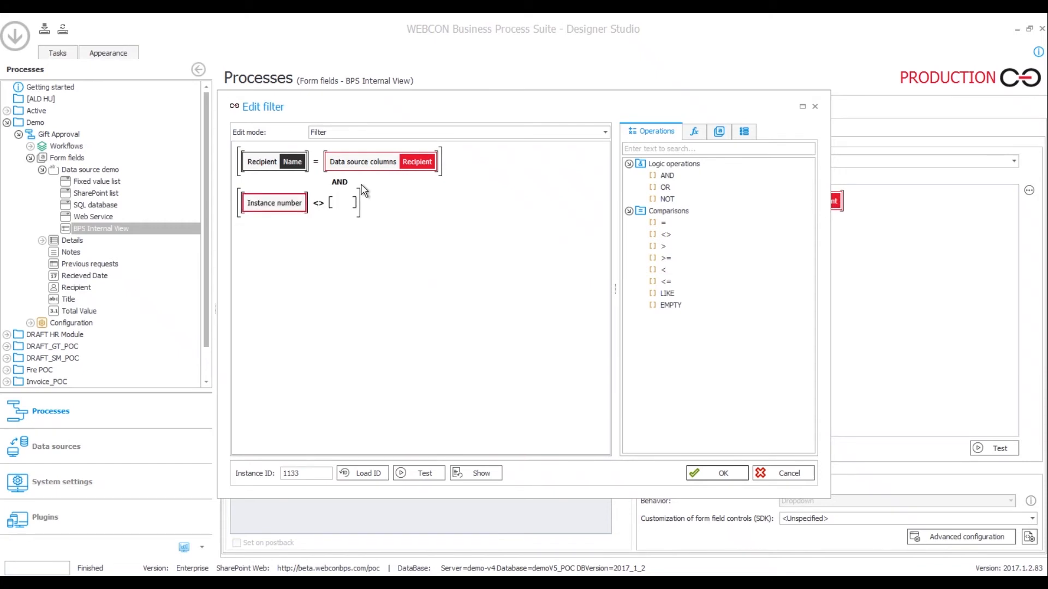
Compare against the data source's Instance number column, confirm the filter and save the process
{"action": "left_click", "coordinate": [344, 202]}
{"action": "type", "text": "ins"}
{"action": "key", "text": "Down"}
{"action": "key", "text": "Down"}
{"action": "key", "text": "Down"}
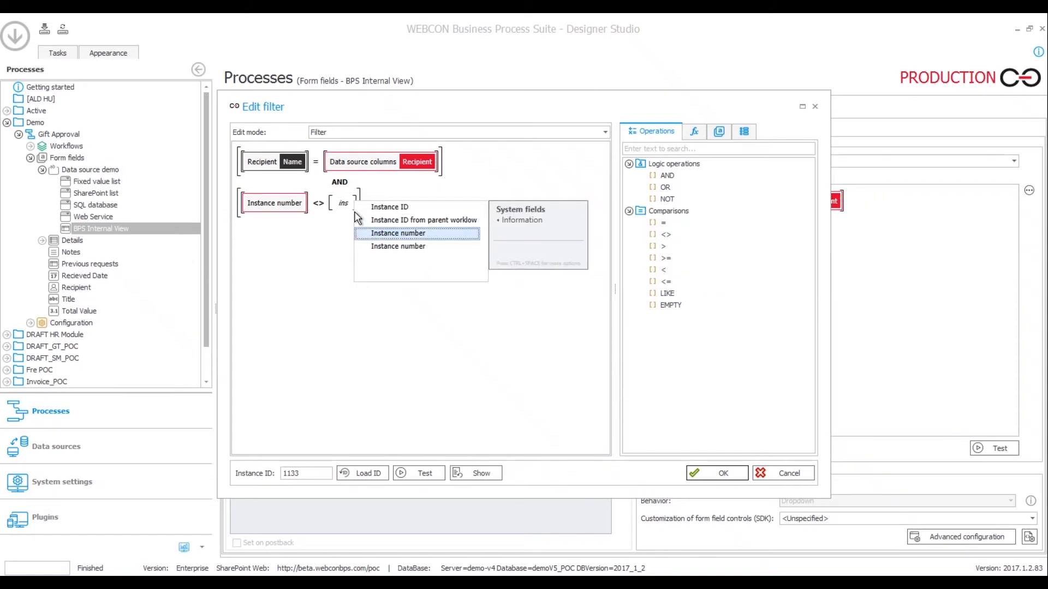
{"action": "key", "text": "Return"}
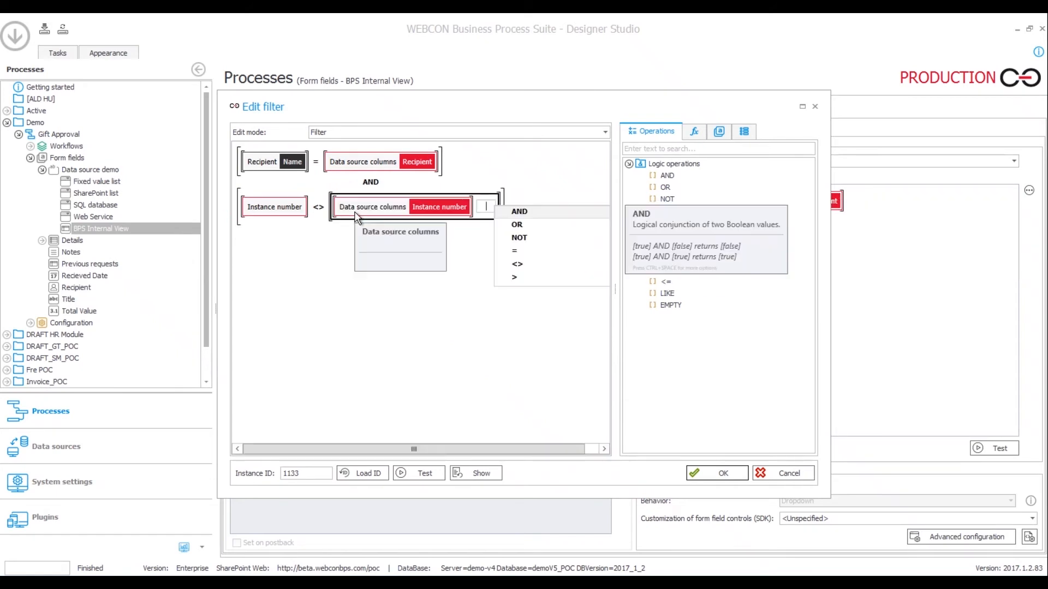
{"action": "left_click", "coordinate": [325, 343]}
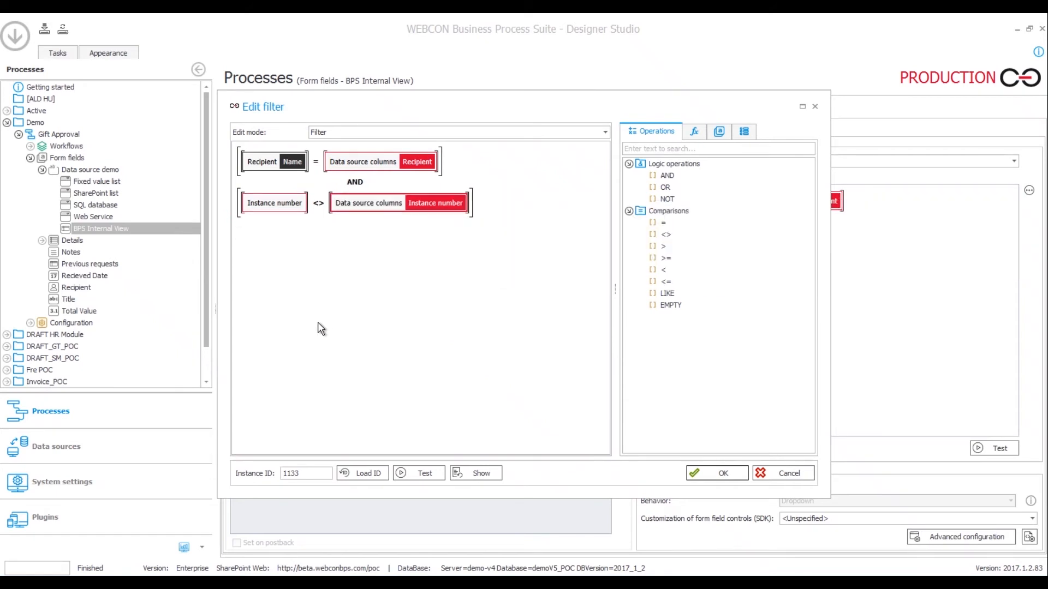
{"action": "left_click", "coordinate": [694, 473]}
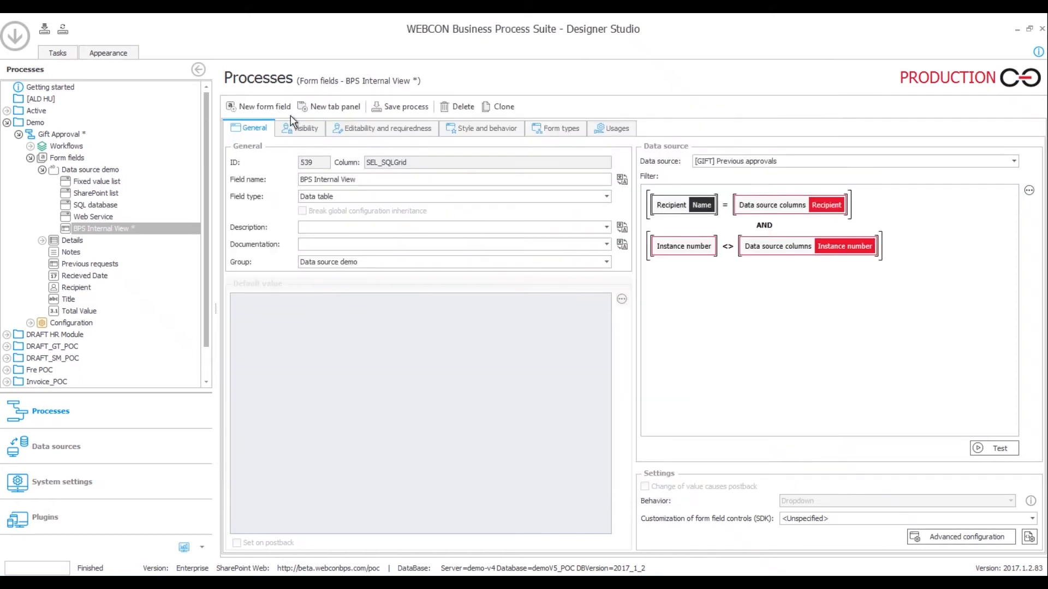
{"action": "left_click", "coordinate": [382, 107]}
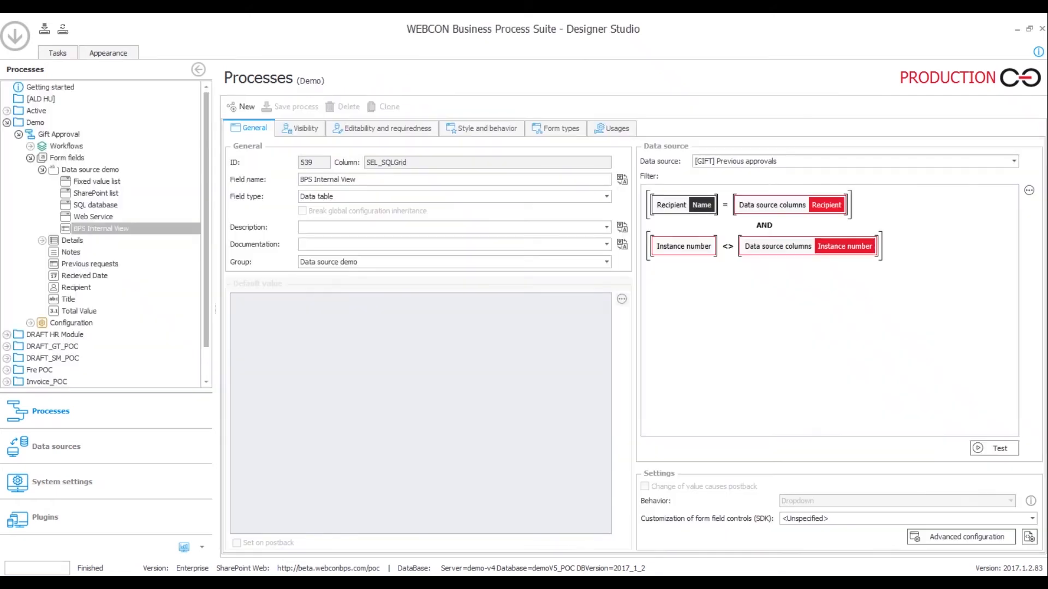
{"action": "left_click", "coordinate": [168, 532]}
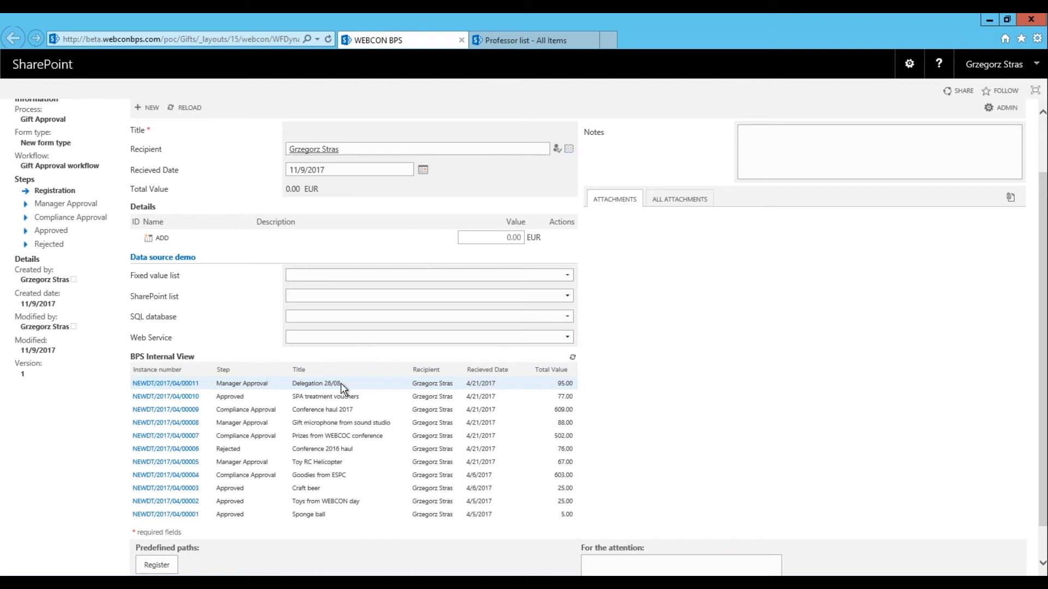
Open NEWDT/2017/04/00011 in a new tab and check its Delegation 26/08 title against the previous-approvals list
{"action": "left_click", "coordinate": [191, 388], "text": "ctrl"}
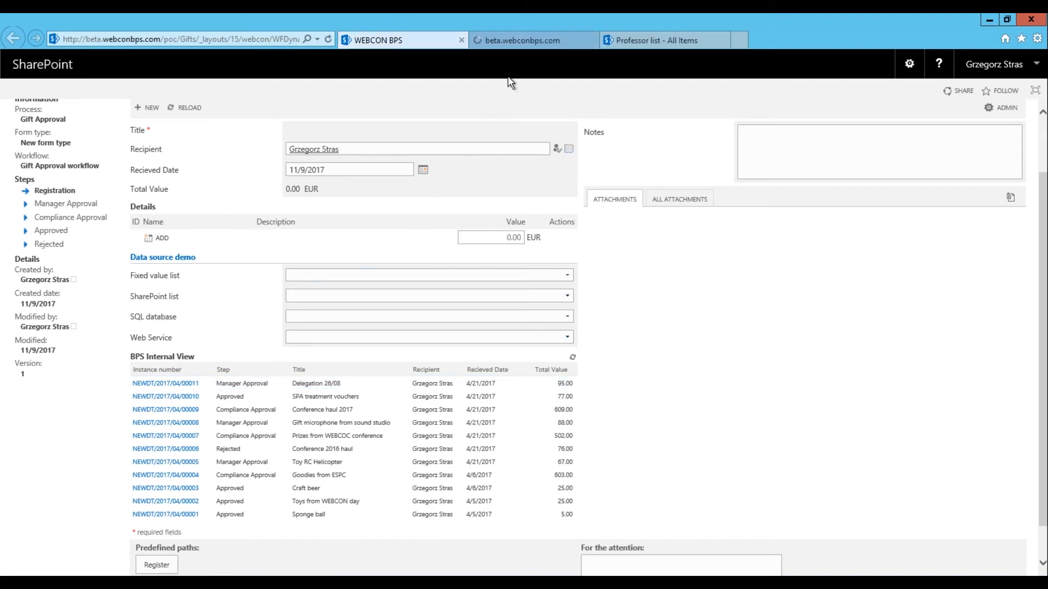
{"action": "left_click", "coordinate": [512, 39]}
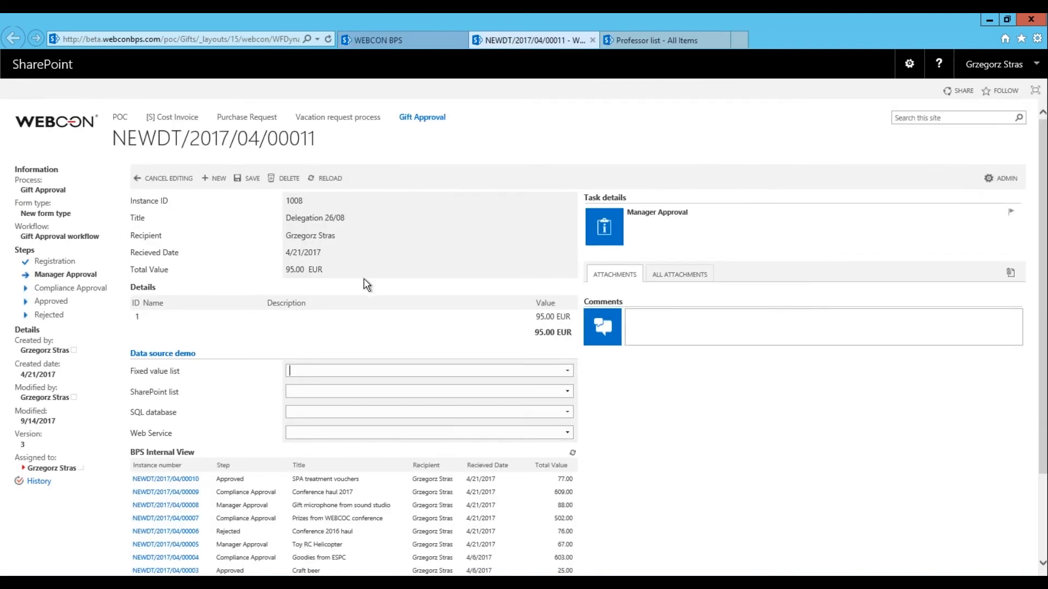
{"action": "scroll", "coordinate": [367, 284], "scroll_direction": "down", "scroll_amount": 2}
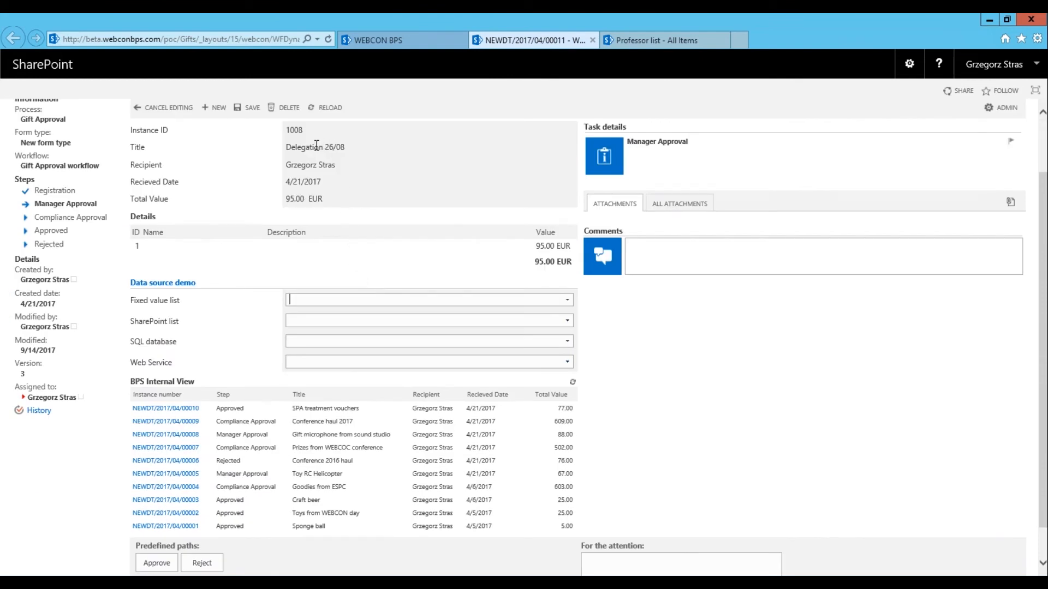
{"action": "left_click_drag", "start_coordinate": [317, 144], "coordinate": [369, 150]}
{"action": "left_click", "coordinate": [368, 151]}
{"action": "triple_click", "coordinate": [320, 149]}
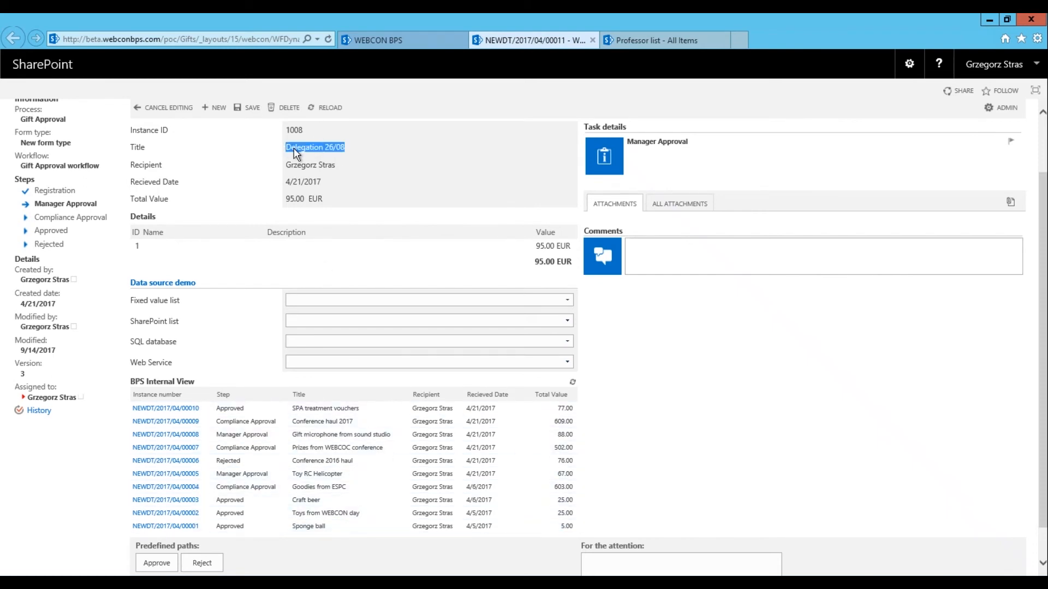
{"action": "left_click", "coordinate": [328, 147]}
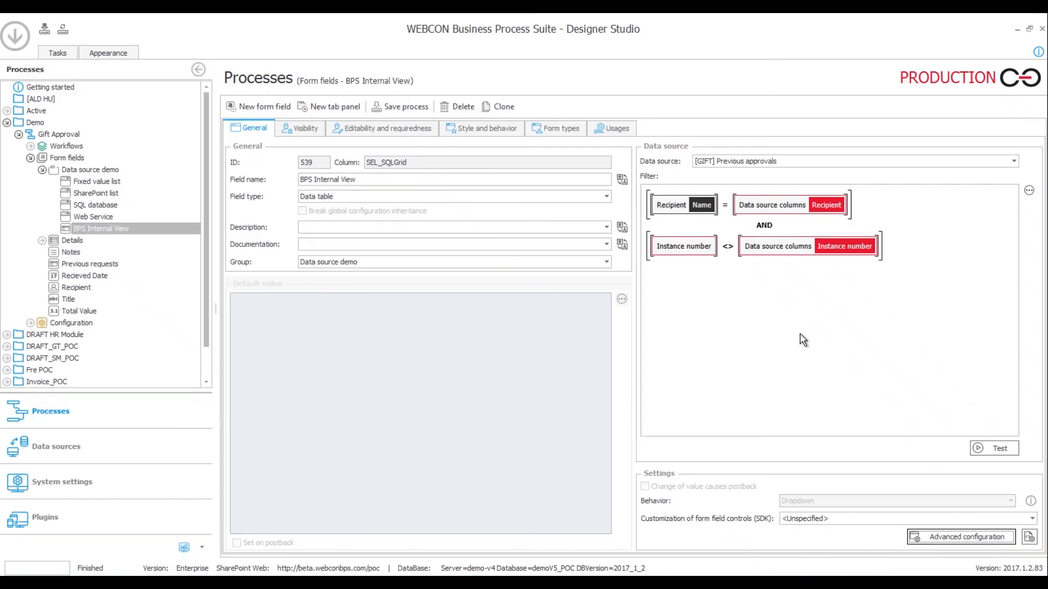
Review the BPS Internal View field's data source list and column configuration, closing both unchanged
{"action": "left_click", "coordinate": [772, 160]}
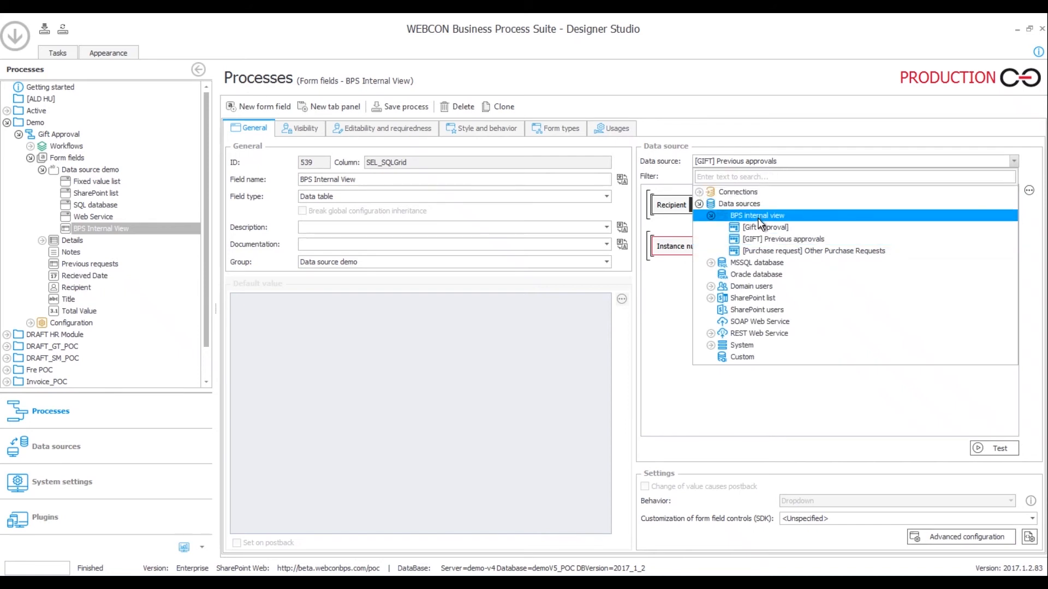
{"action": "left_click", "coordinate": [780, 146]}
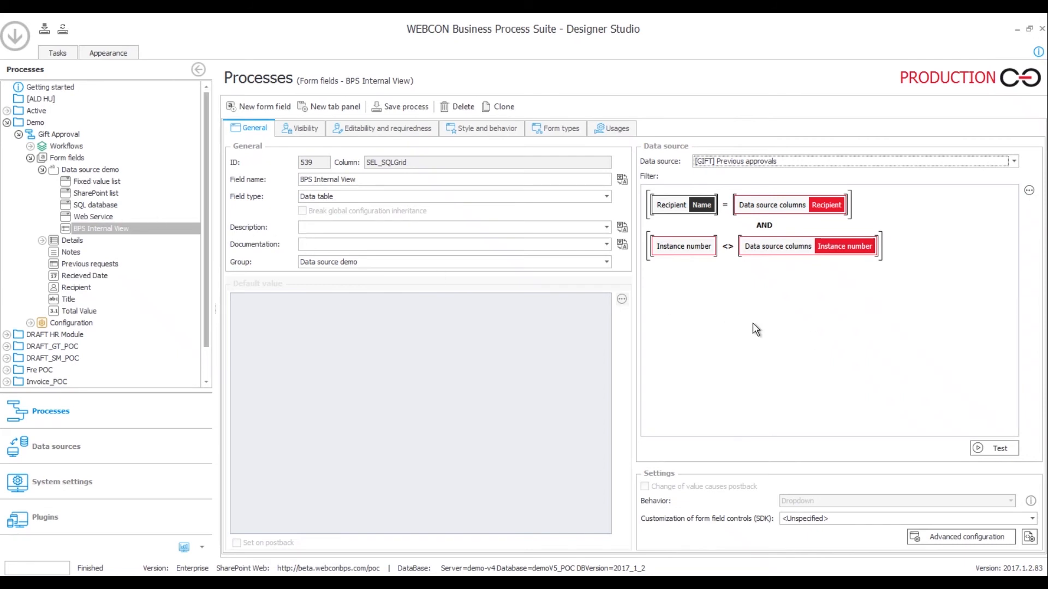
{"action": "left_click", "coordinate": [975, 540]}
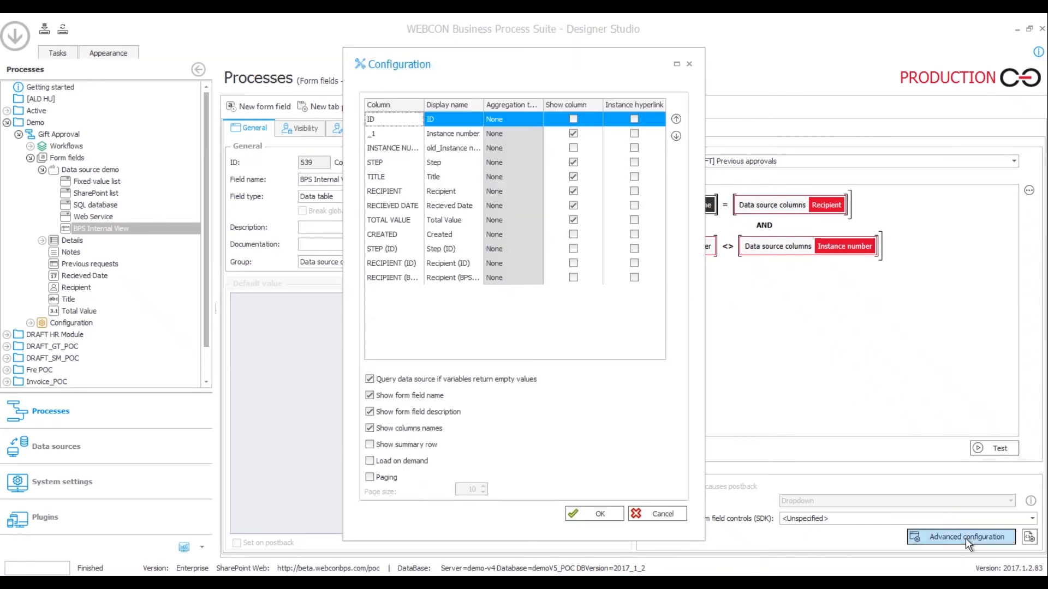
{"action": "left_click", "coordinate": [661, 514]}
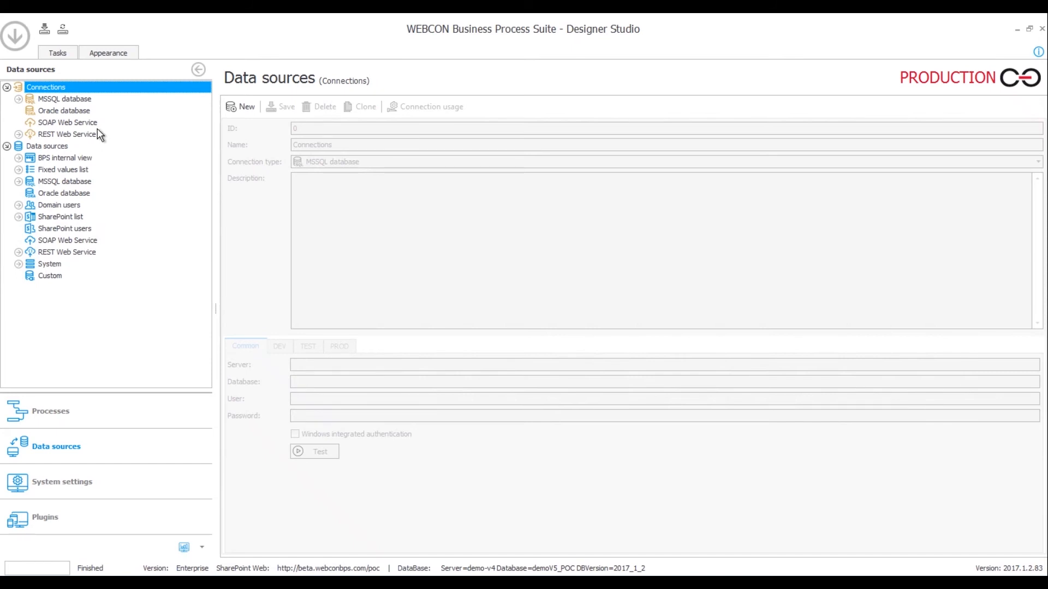
Inspect HR_AvailableLands_connection under MSSQL connections, then open the [Storm] Employee Data source
{"action": "left_click", "coordinate": [68, 100]}
{"action": "left_click", "coordinate": [60, 123]}
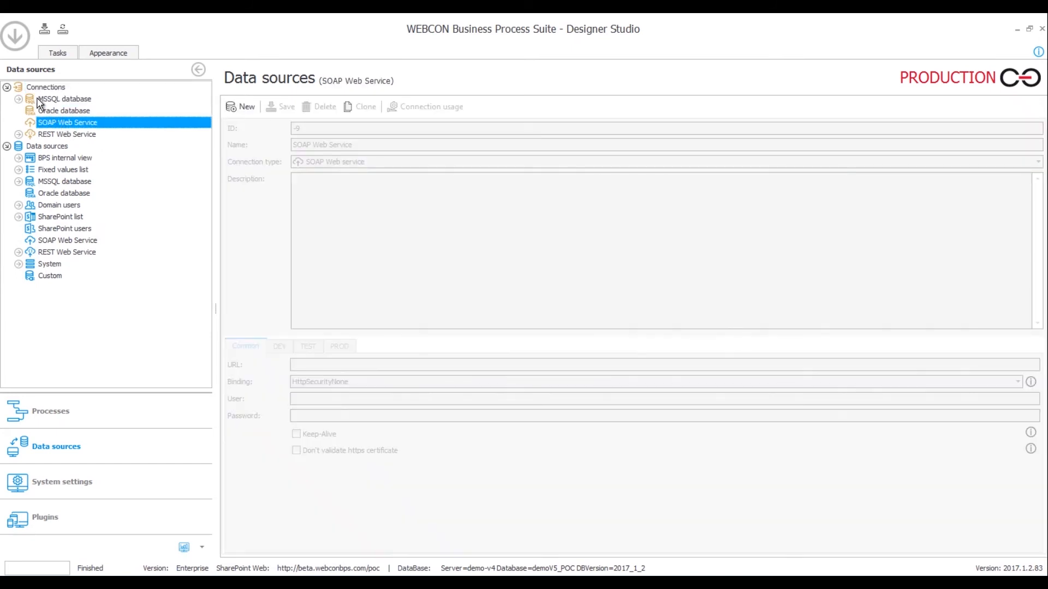
{"action": "left_click", "coordinate": [18, 99]}
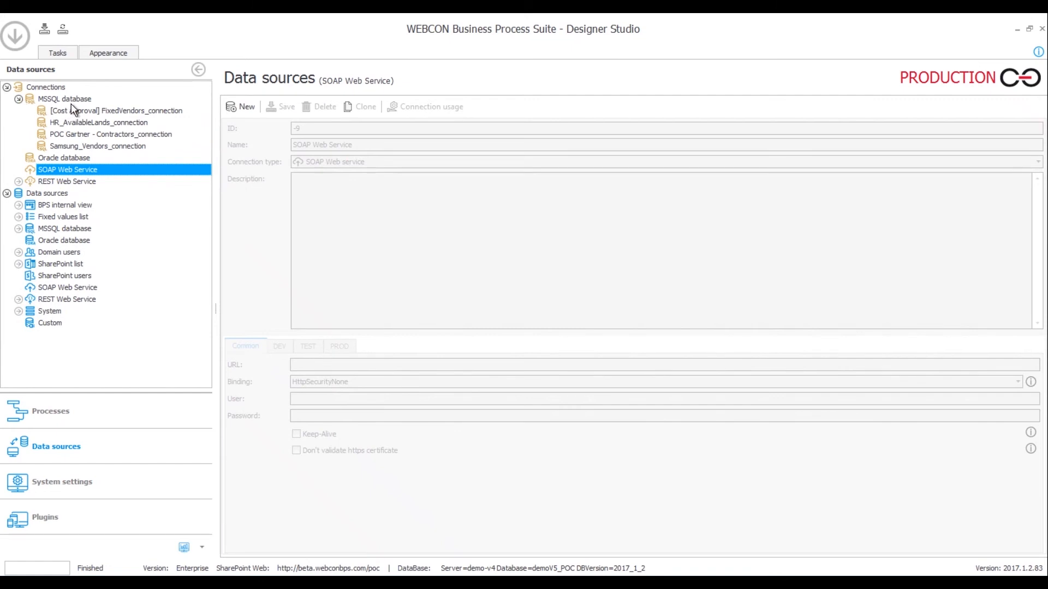
{"action": "left_click", "coordinate": [71, 123]}
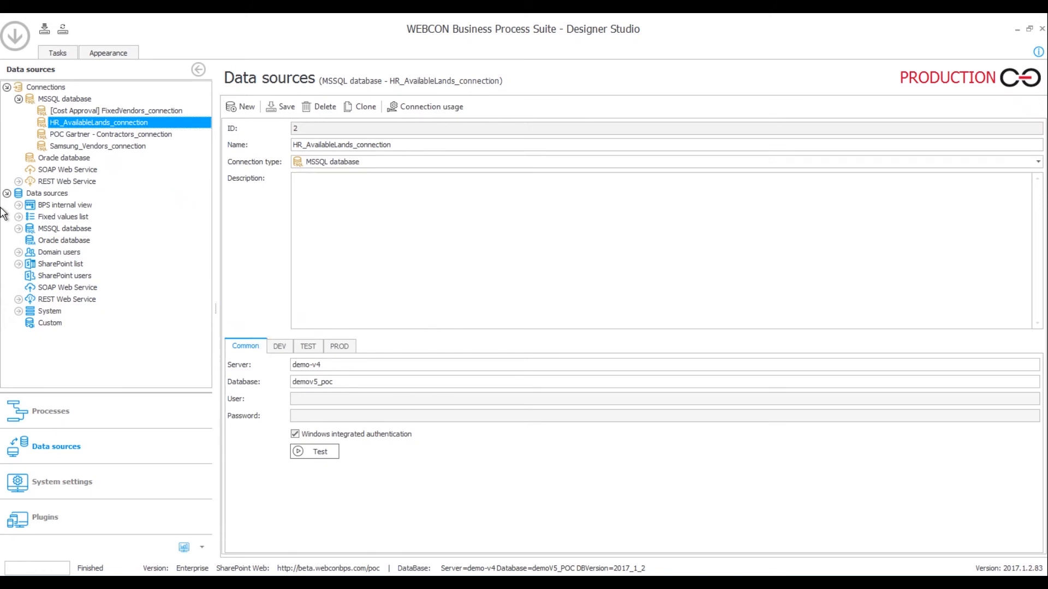
{"action": "left_click", "coordinate": [19, 228]}
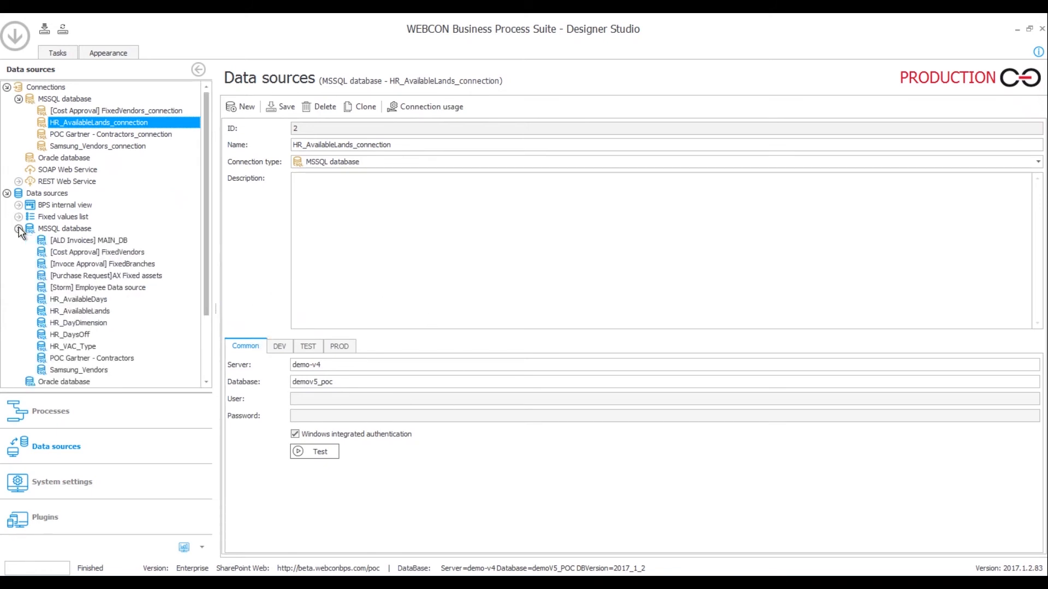
{"action": "left_click", "coordinate": [126, 288]}
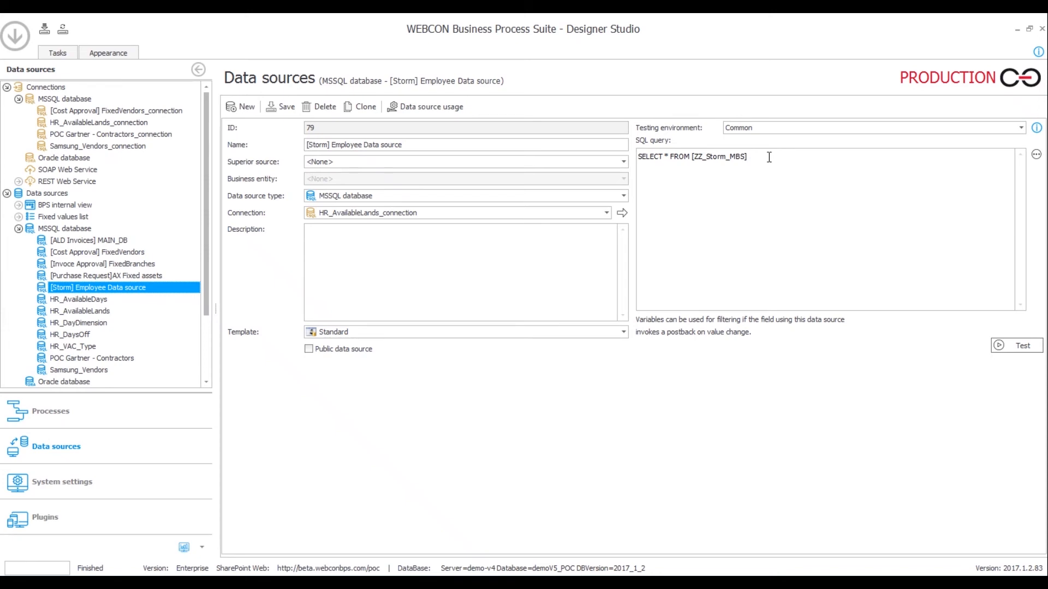
Review the [Storm] Employee Data SQL query, including in the expression editor
{"action": "left_click_drag", "start_coordinate": [769, 157], "coordinate": [737, 162]}
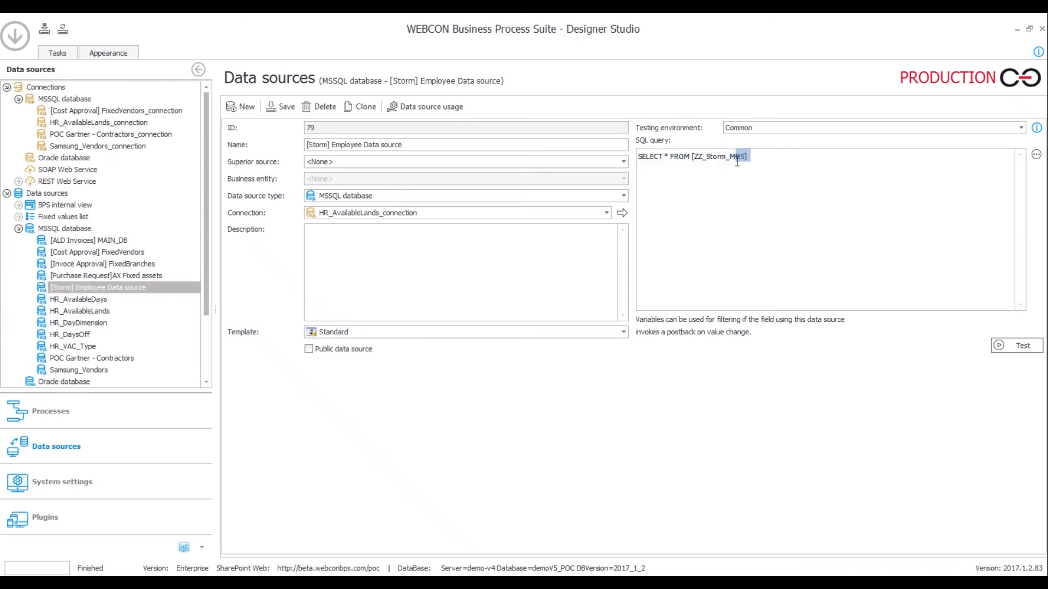
{"action": "left_click", "coordinate": [1036, 154]}
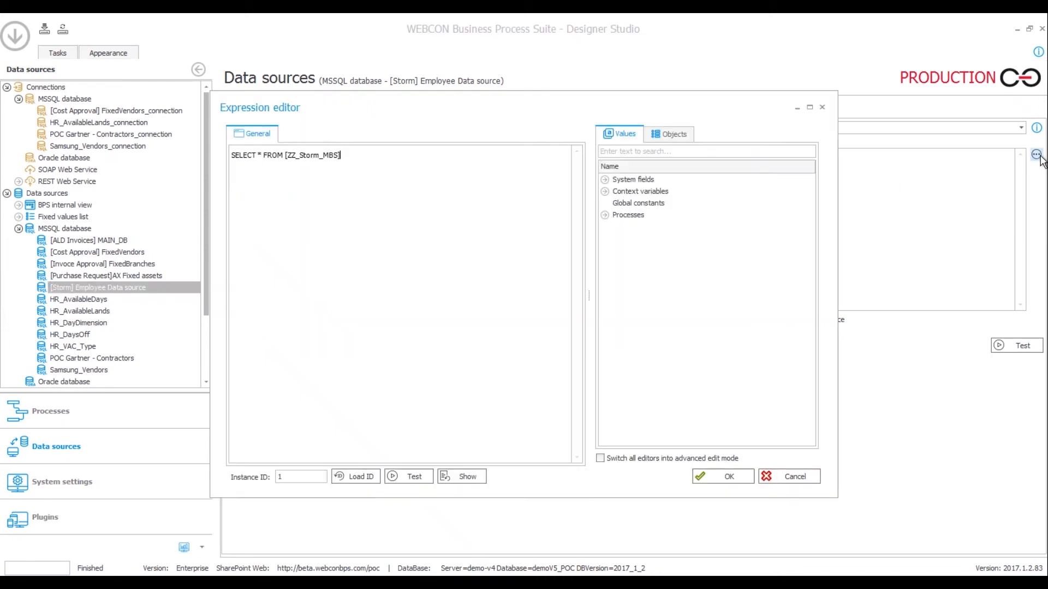
{"action": "left_click", "coordinate": [821, 107]}
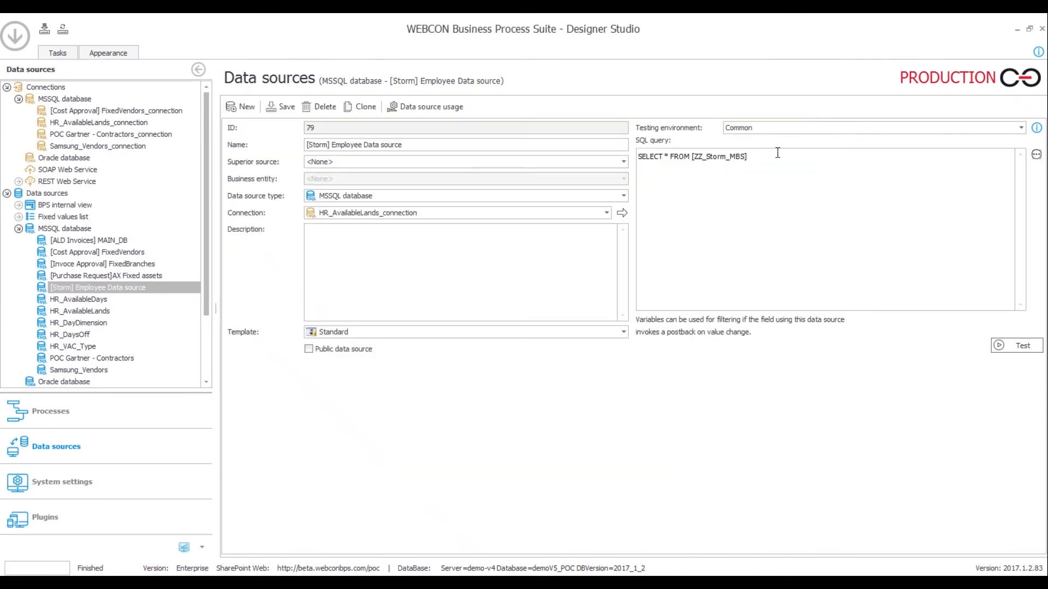
{"action": "left_click_drag", "start_coordinate": [752, 156], "coordinate": [667, 157]}
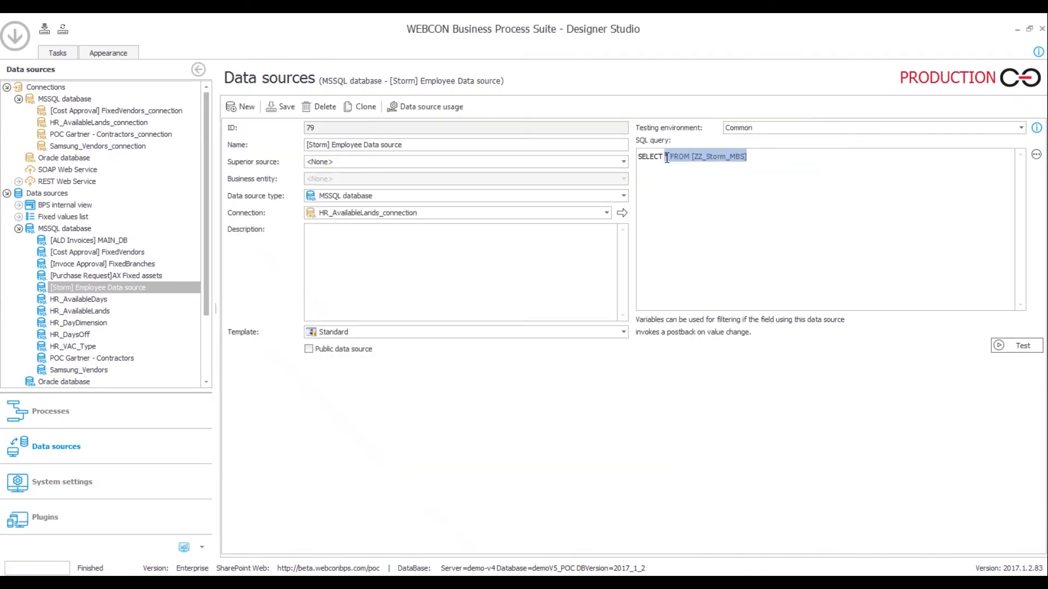
{"action": "left_click", "coordinate": [890, 278]}
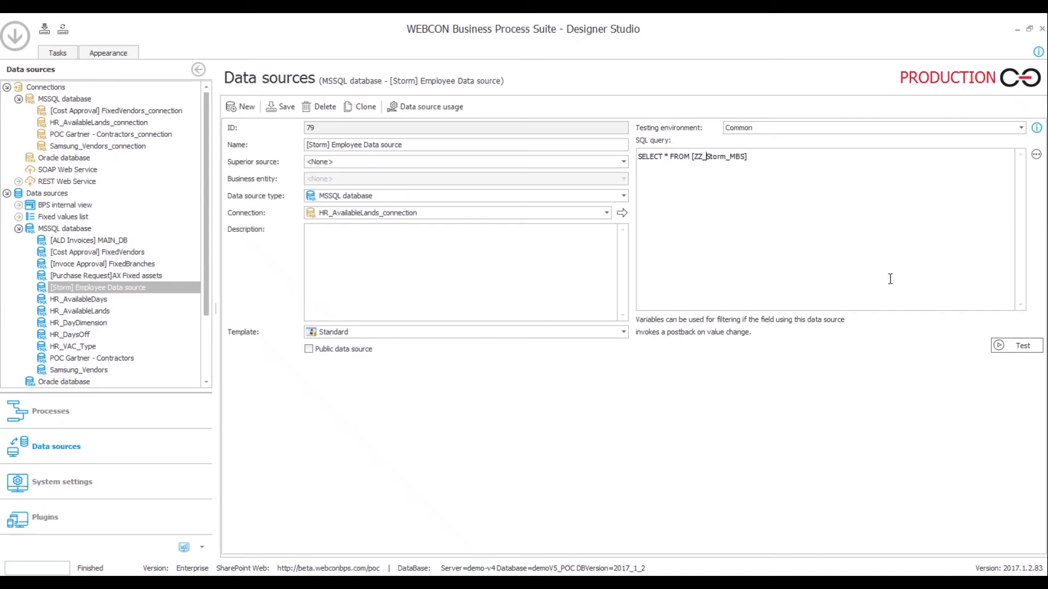
Test the query, review the returned employee rows full screen, then return to the SQL database field
{"action": "left_click", "coordinate": [1003, 345]}
{"action": "double_click", "coordinate": [465, 203]}
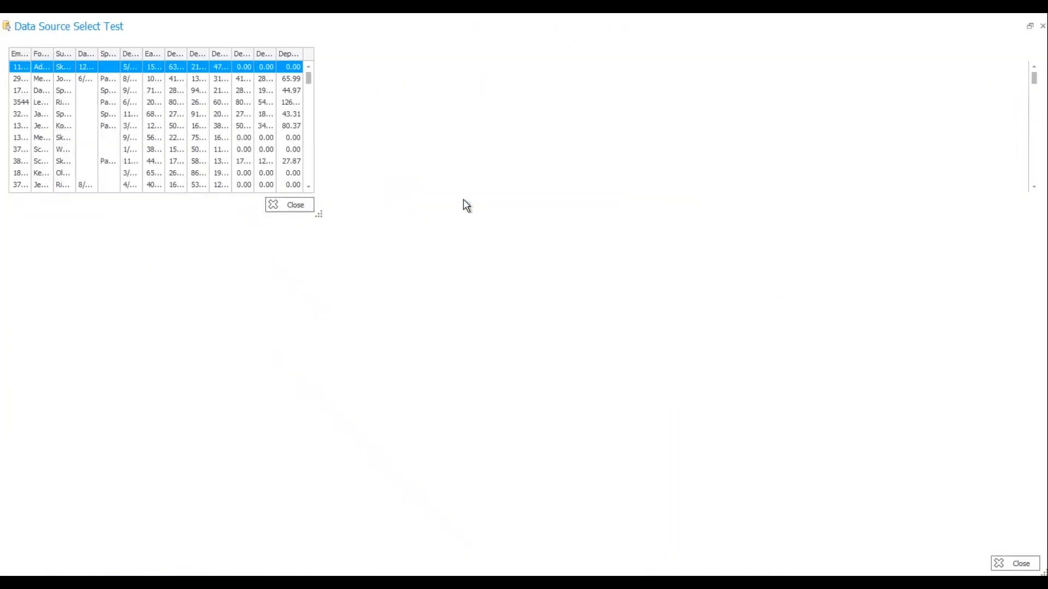
{"action": "scroll", "coordinate": [576, 232], "scroll_direction": "down", "scroll_amount": 20}
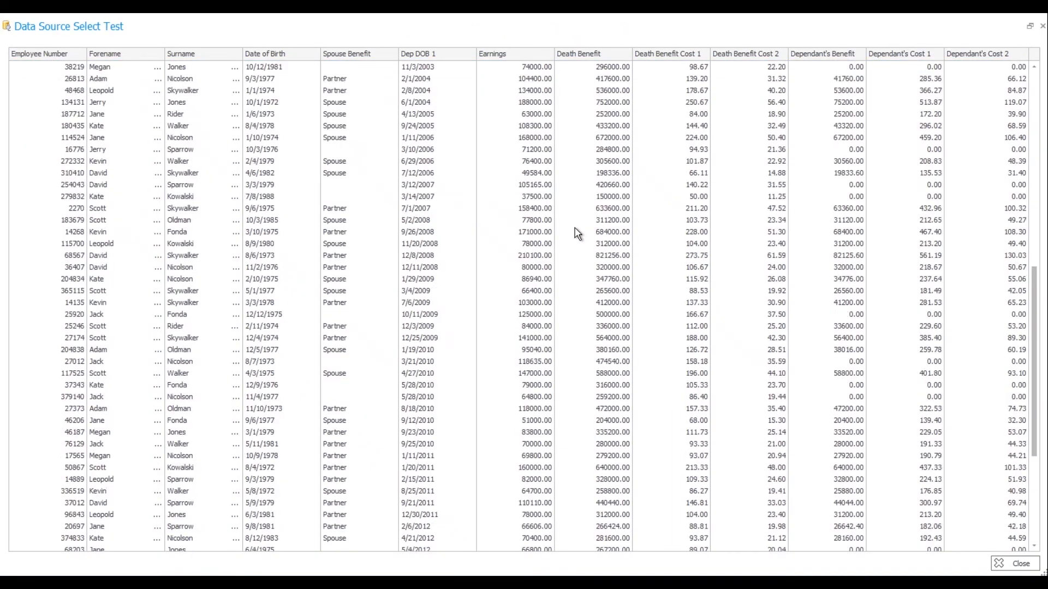
{"action": "left_click", "coordinate": [1016, 564]}
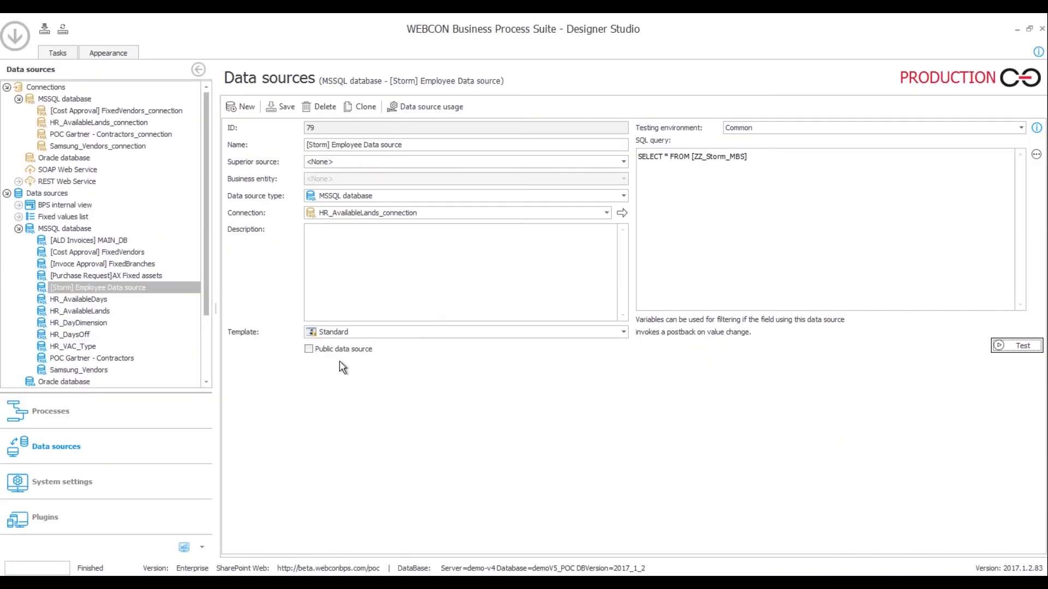
{"action": "left_click", "coordinate": [62, 416]}
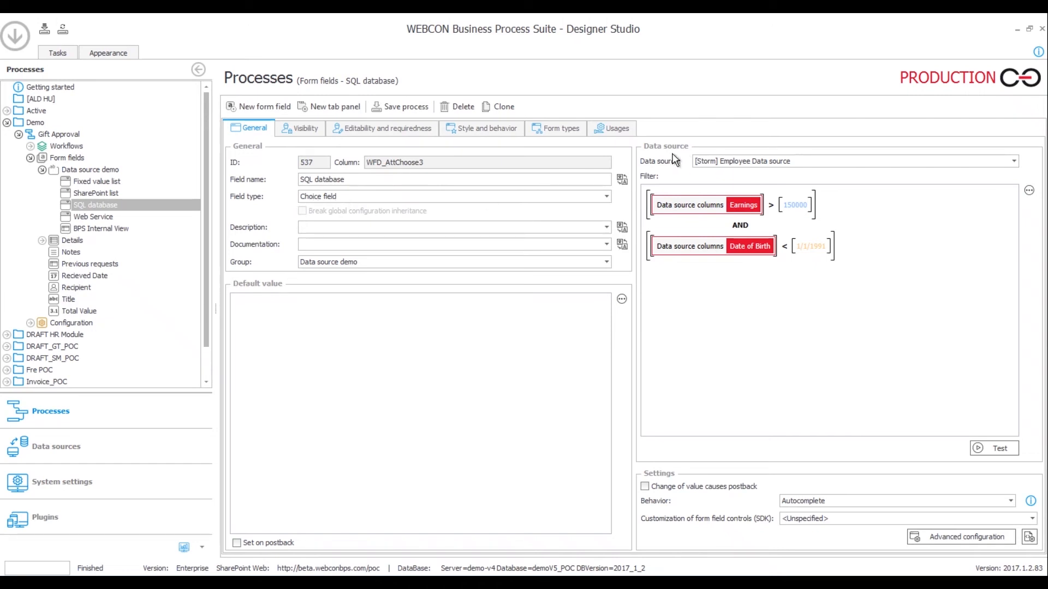
Open the SQL database field's Configuration, showing Employee Number as ID and Forename as Name
{"action": "left_click", "coordinate": [773, 163]}
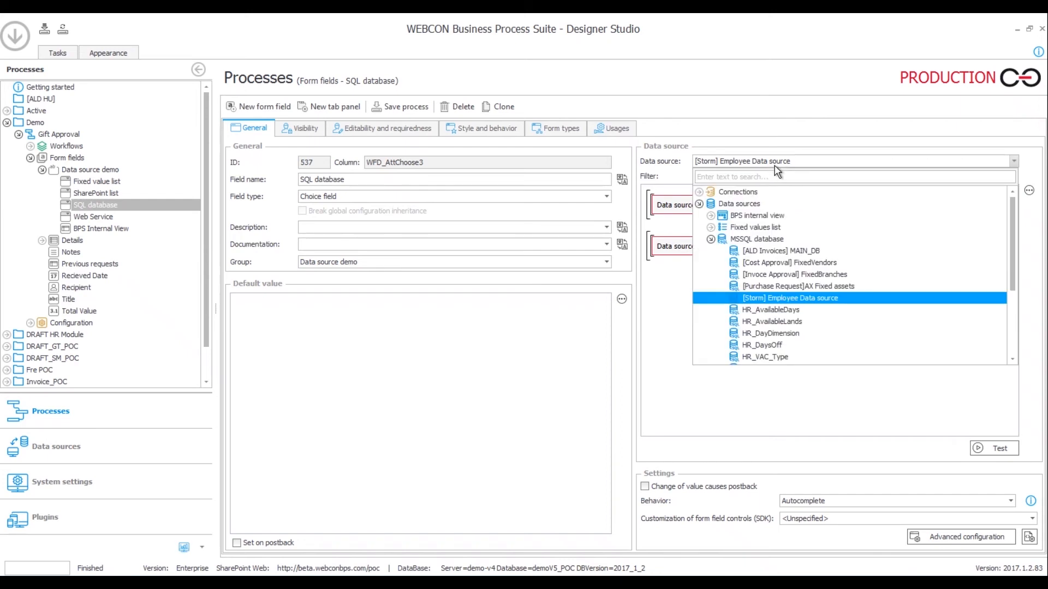
{"action": "left_click", "coordinate": [772, 130]}
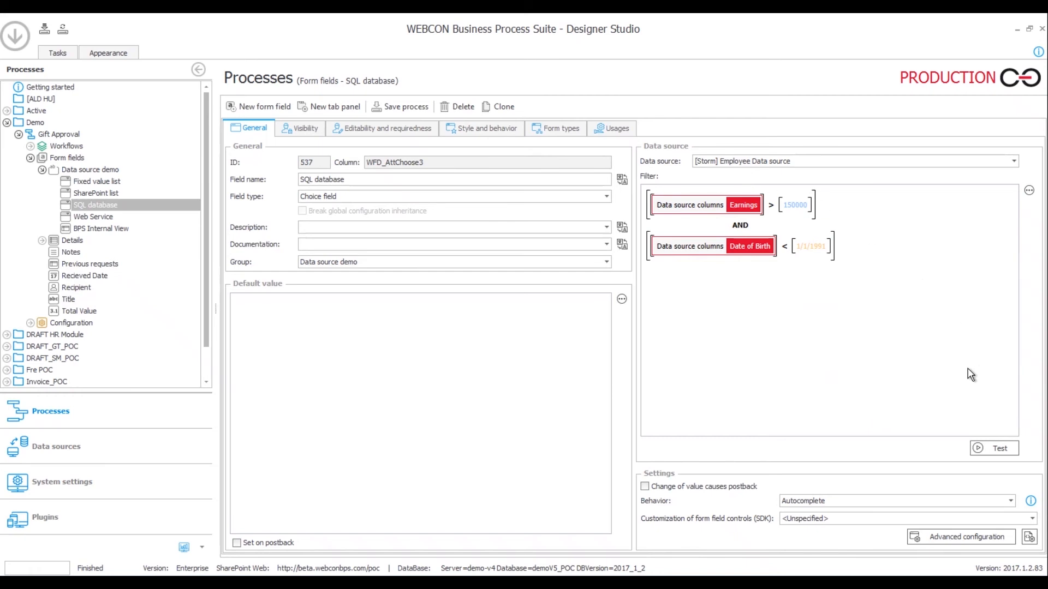
{"action": "left_click", "coordinate": [992, 538]}
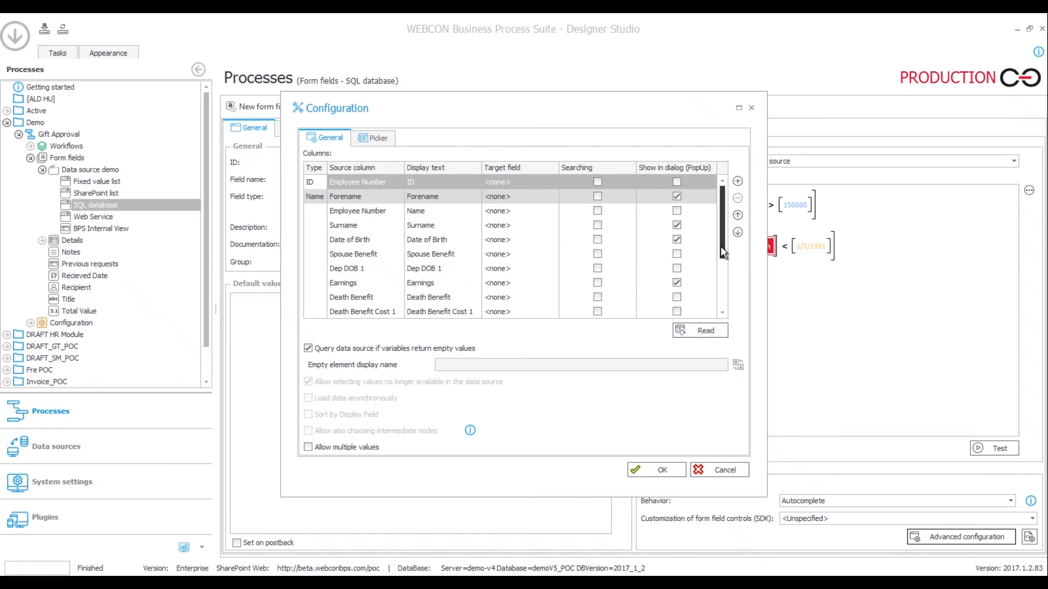
{"action": "left_click_drag", "start_coordinate": [720, 246], "coordinate": [709, 211]}
Cancel the column configuration, preview the SQL database field's filtered employee list on the form, and return to Designer Studio
{"action": "left_click", "coordinate": [719, 469]}
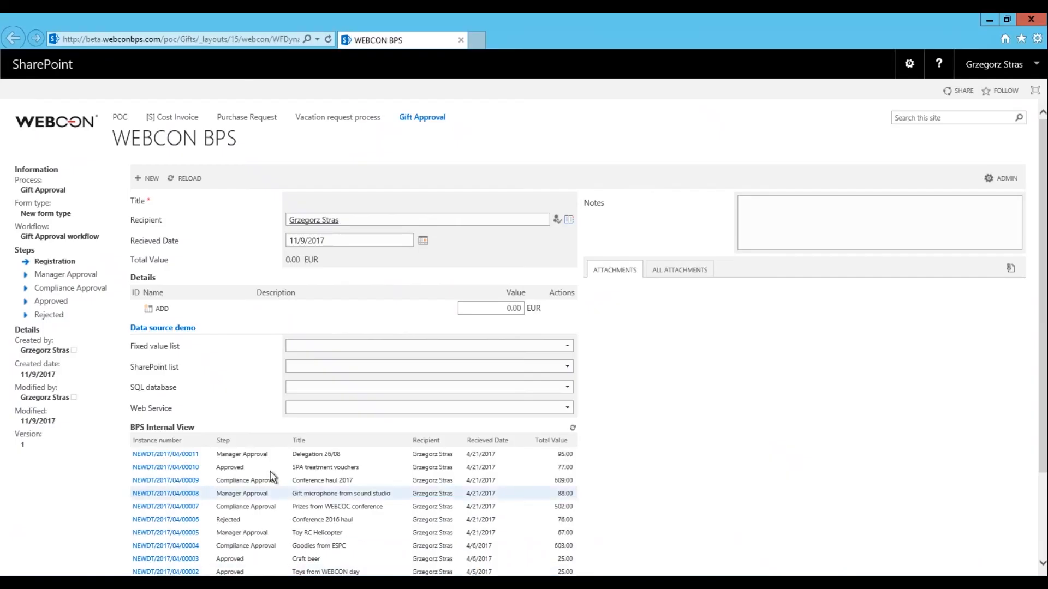
{"action": "left_click", "coordinate": [567, 388]}
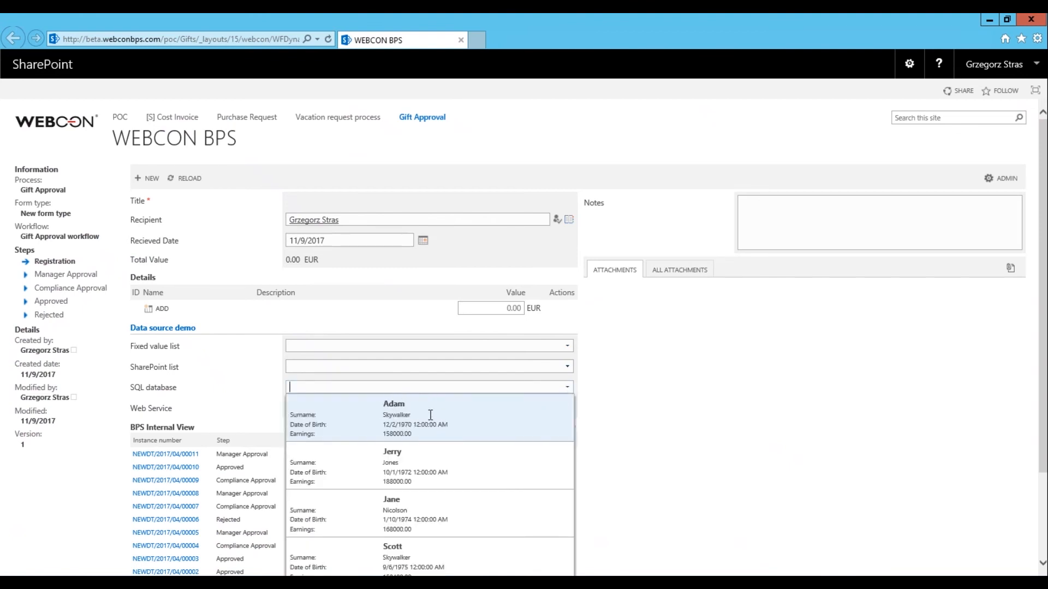
{"action": "left_click", "coordinate": [612, 417]}
{"action": "left_click", "coordinate": [207, 583]}
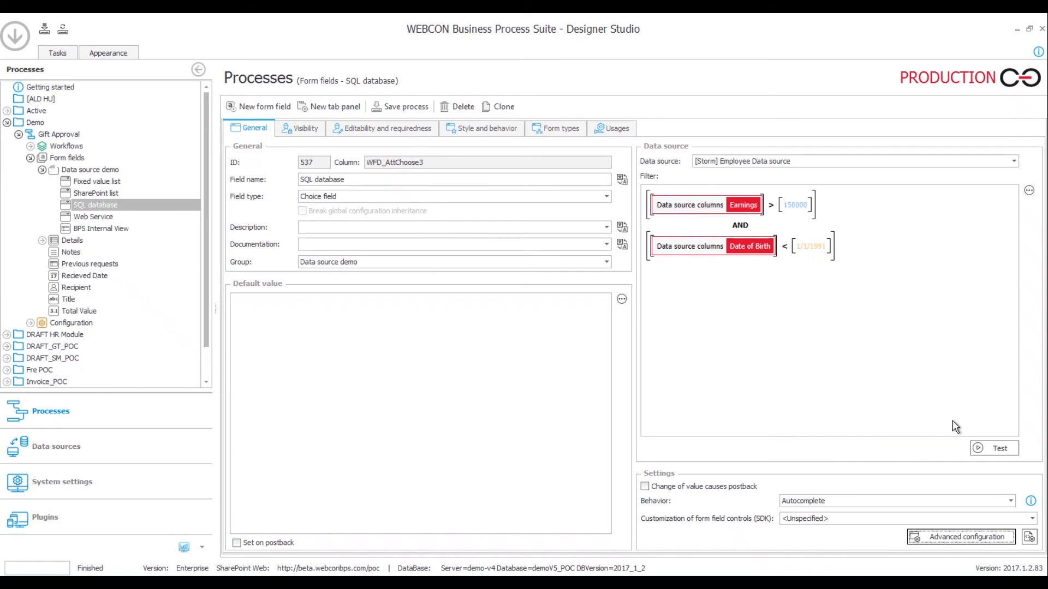
Test the field's filter, review the 13 employees sorted by Date of Birth, then reopen [Storm] Employee Data
{"action": "left_click", "coordinate": [978, 450]}
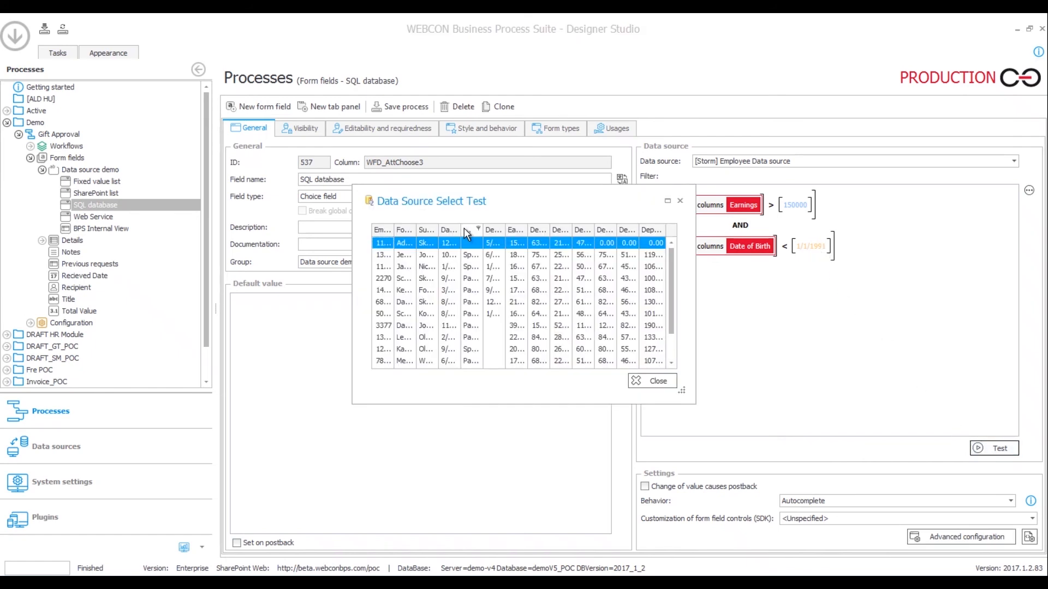
{"action": "double_click", "coordinate": [456, 205]}
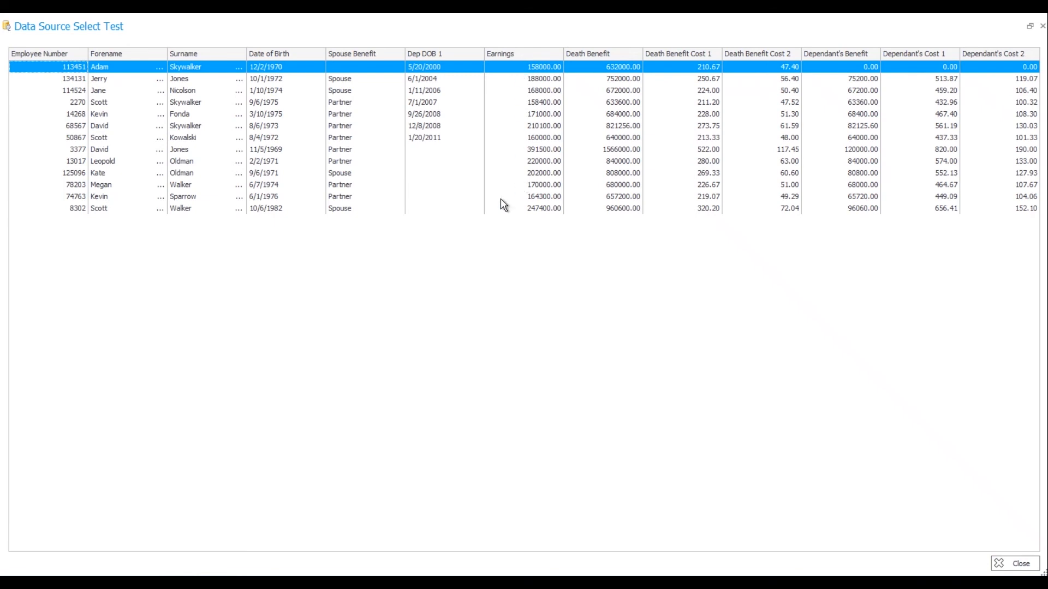
{"action": "left_click", "coordinate": [303, 59]}
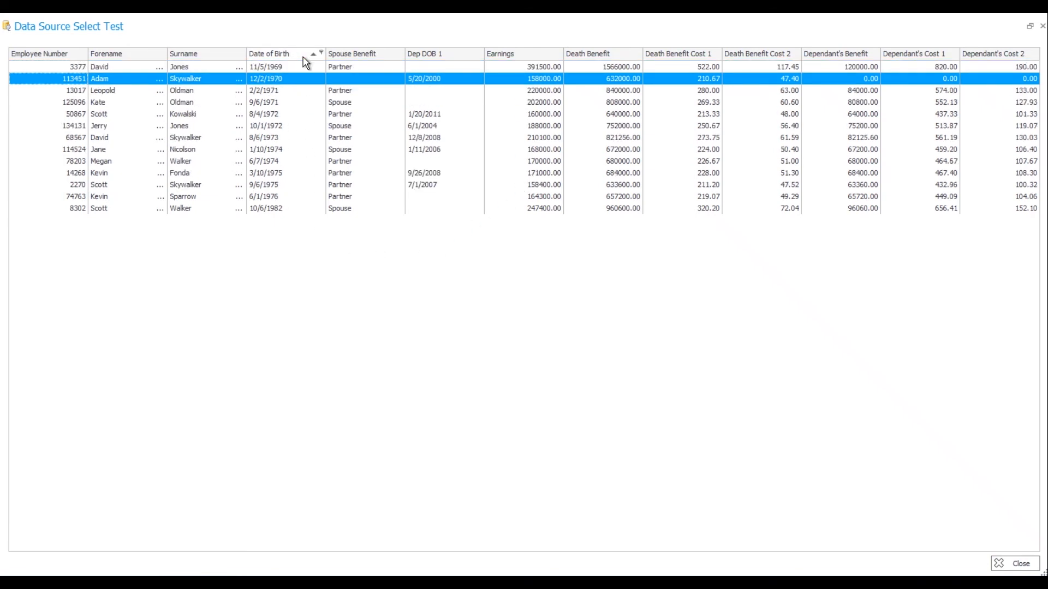
{"action": "left_click", "coordinate": [304, 57]}
{"action": "left_click", "coordinate": [1014, 563]}
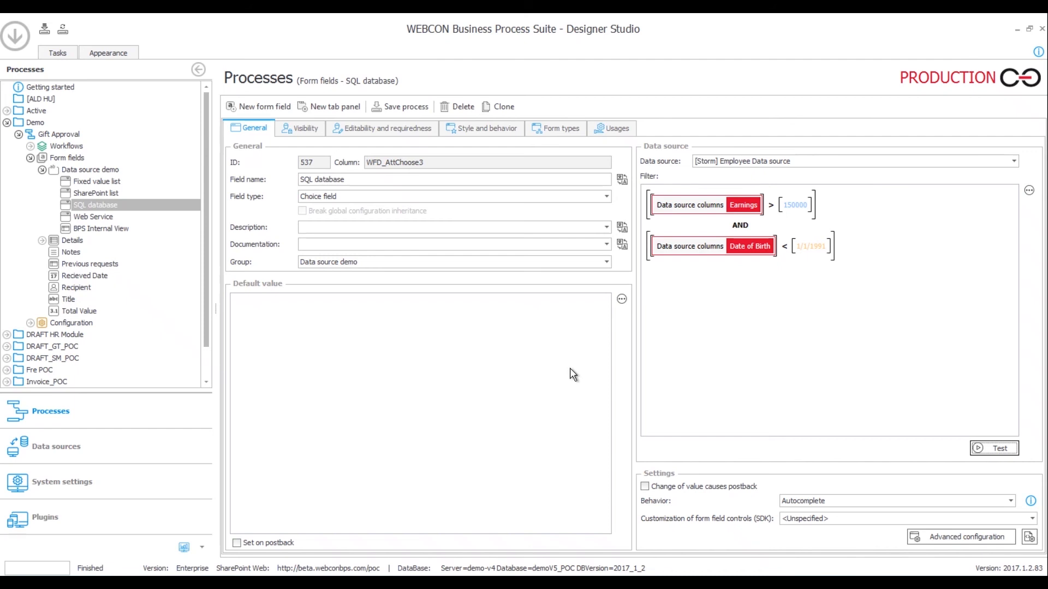
{"action": "left_click", "coordinate": [123, 455]}
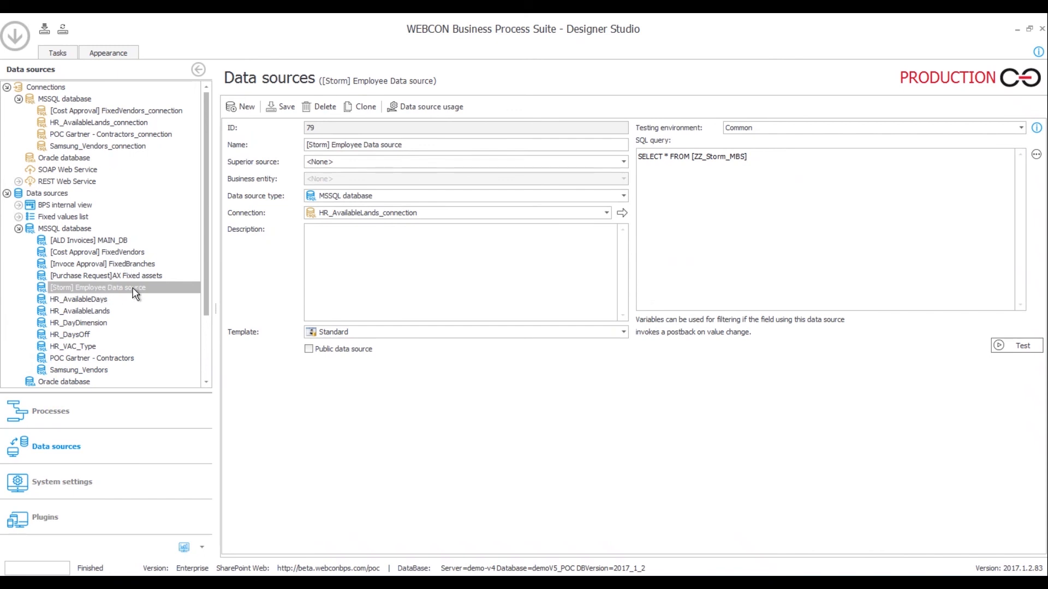
Inspect the [Storm] Employee Data SQL query, briefly revisiting the SQL database form field
{"action": "left_click_drag", "start_coordinate": [746, 156], "coordinate": [620, 177]}
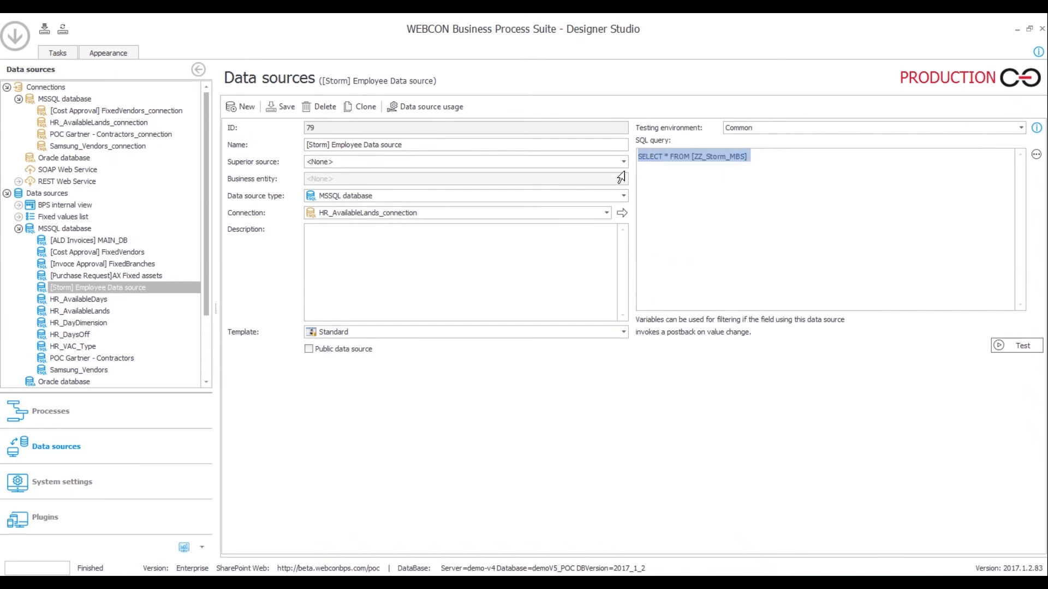
{"action": "left_click", "coordinate": [730, 180]}
{"action": "left_click_drag", "start_coordinate": [749, 160], "coordinate": [660, 157]}
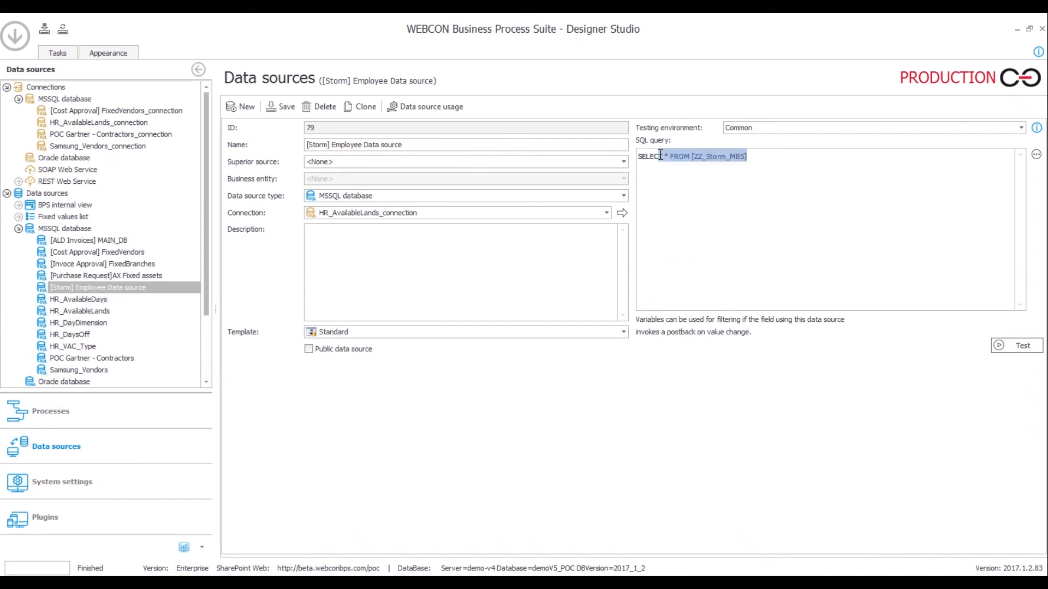
{"action": "left_click", "coordinate": [703, 213]}
{"action": "left_click", "coordinate": [66, 411]}
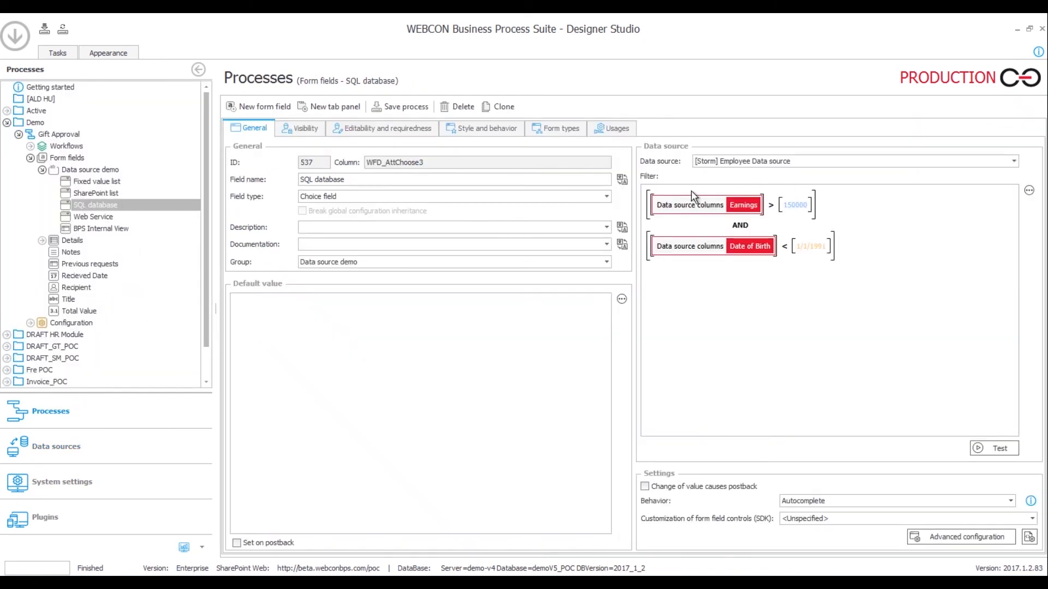
{"action": "left_click", "coordinate": [68, 454]}
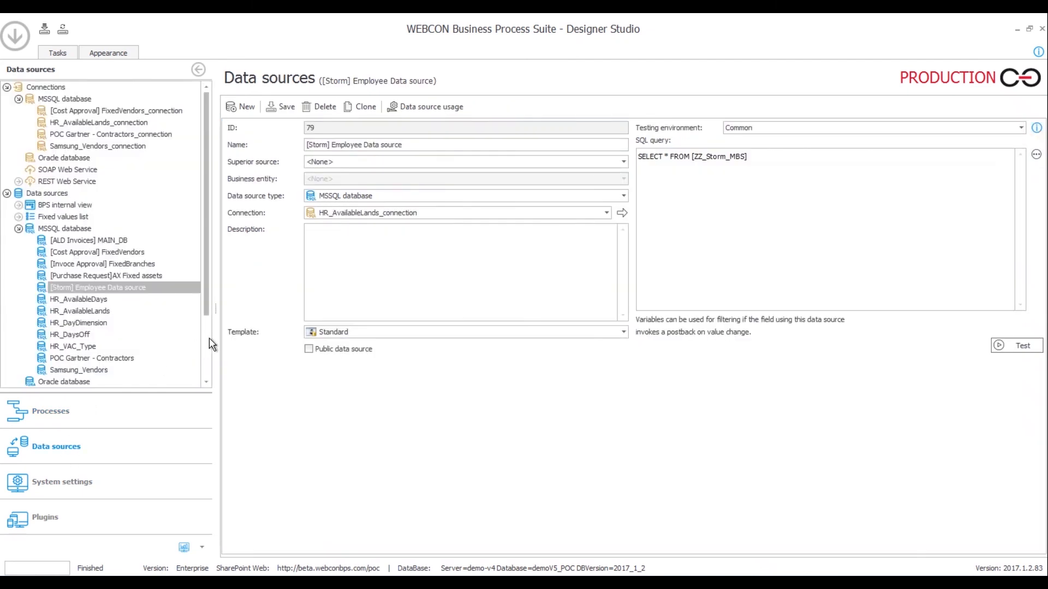
Show the HR_AvailableLands_connection MSSQL connection details: server demo-v4, database demoV5_poc
{"action": "left_click_drag", "start_coordinate": [206, 257], "coordinate": [202, 291]}
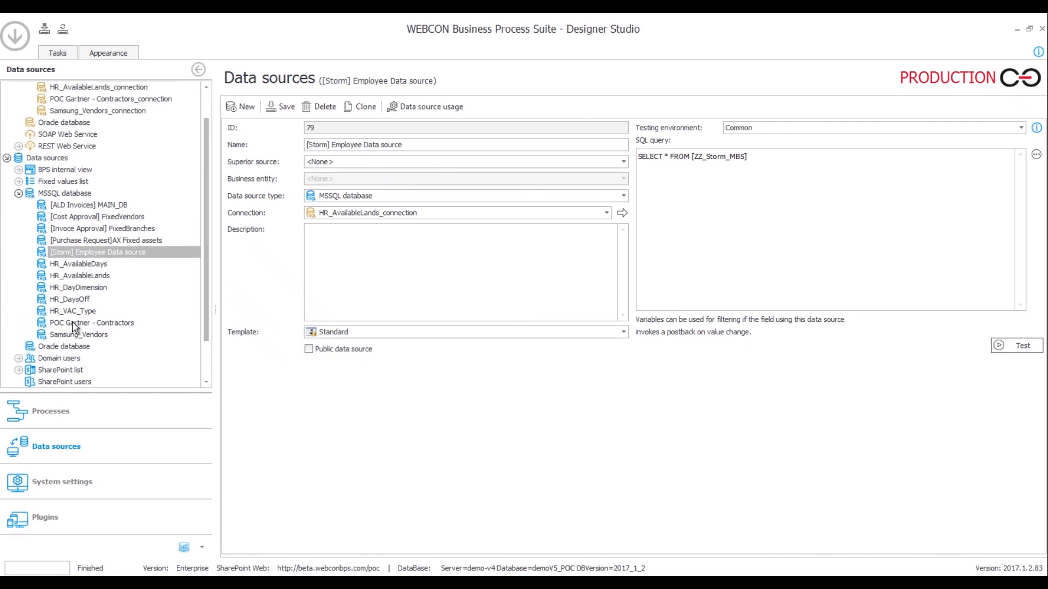
{"action": "left_click_drag", "start_coordinate": [209, 256], "coordinate": [206, 229]}
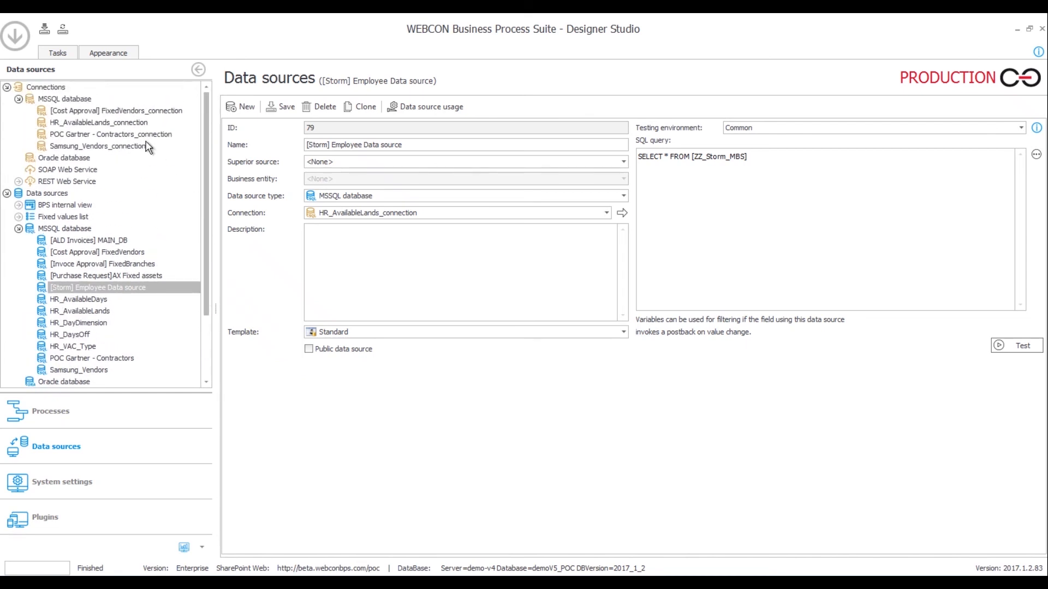
{"action": "left_click", "coordinate": [80, 126]}
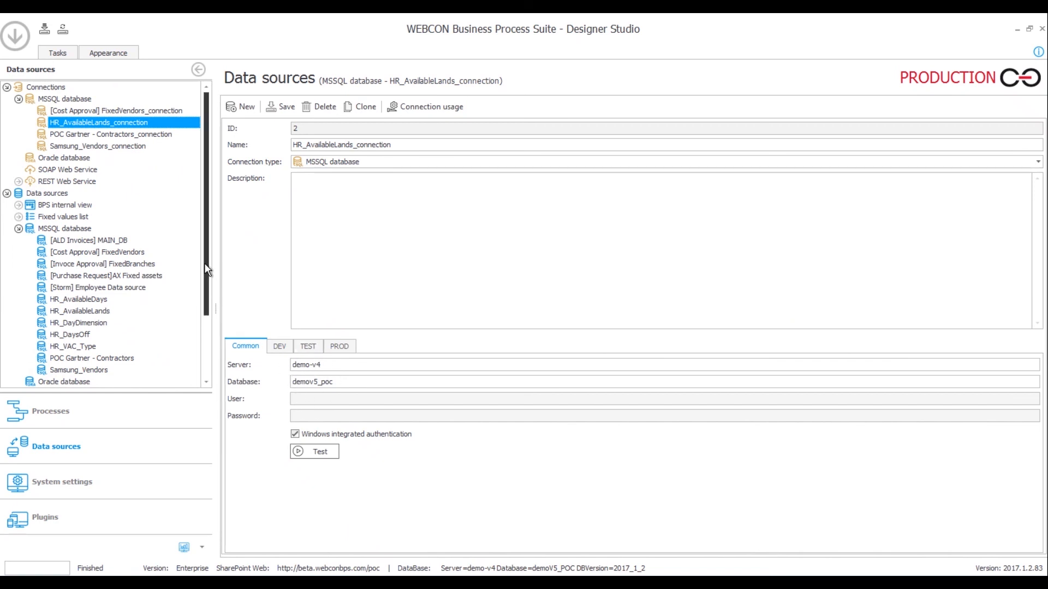
Review where HR_AvailableLands_connection is used, then return to the Gift Approval SQL database field
{"action": "left_click", "coordinate": [417, 110]}
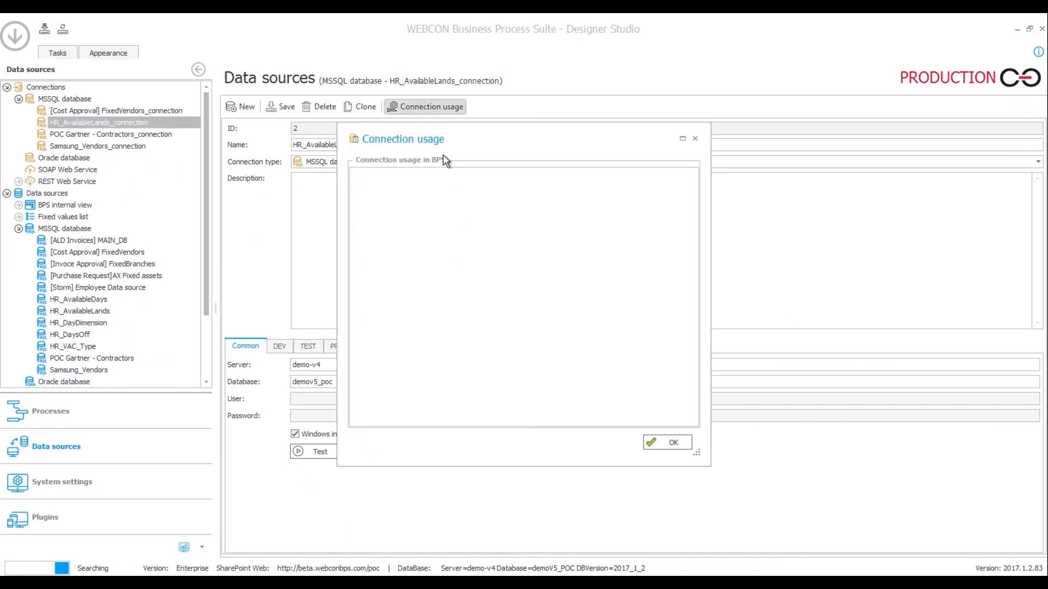
{"action": "left_click", "coordinate": [695, 139]}
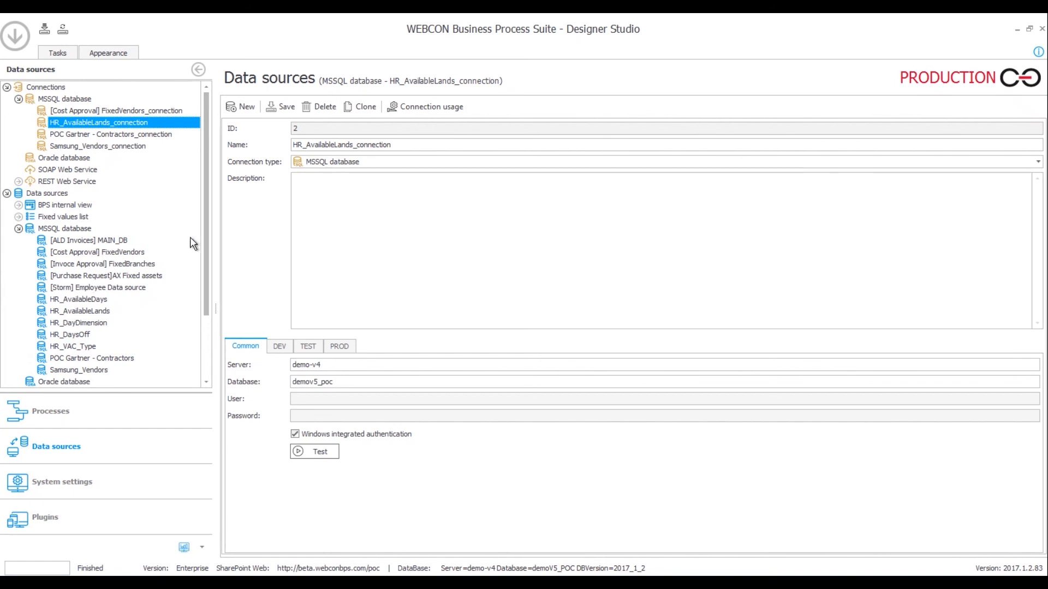
{"action": "left_click", "coordinate": [71, 413]}
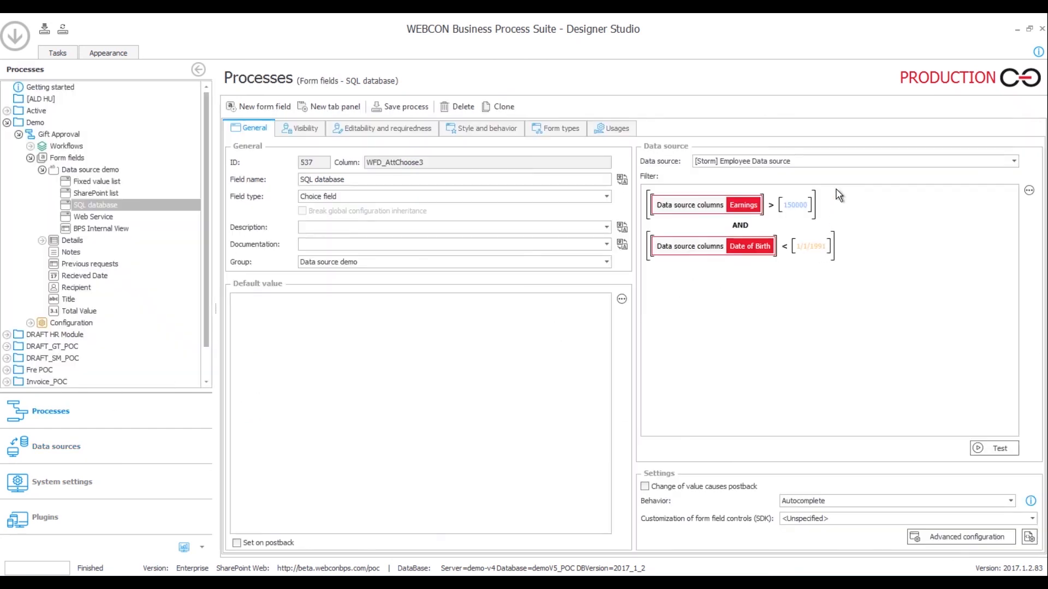
Switch the SQL database field's source to HR_AvailableLands_connection, accepting the filter reset
{"action": "left_click", "coordinate": [755, 163]}
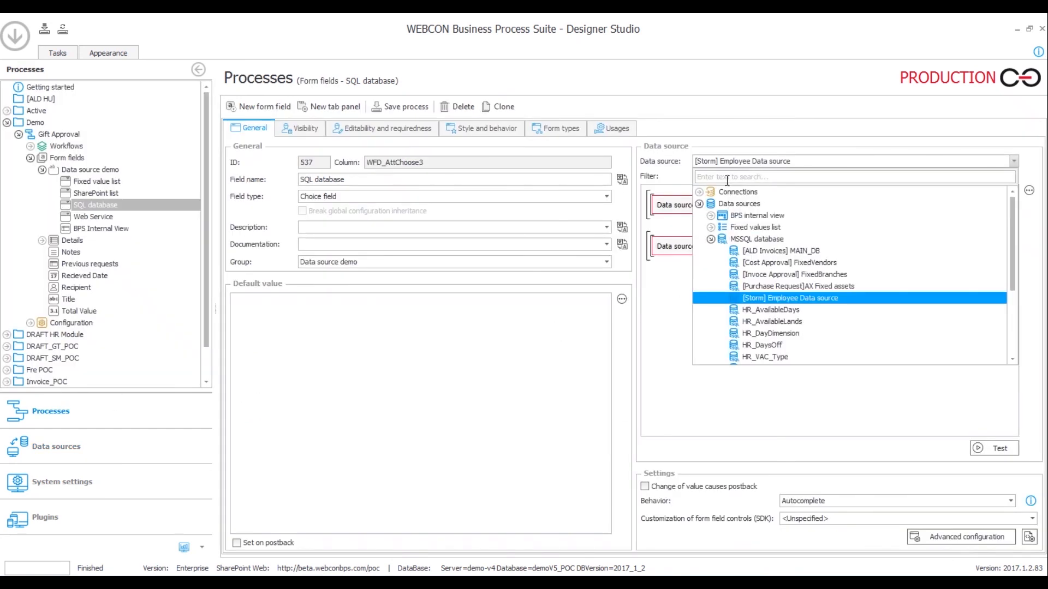
{"action": "left_click", "coordinate": [699, 193]}
{"action": "left_click", "coordinate": [711, 216]}
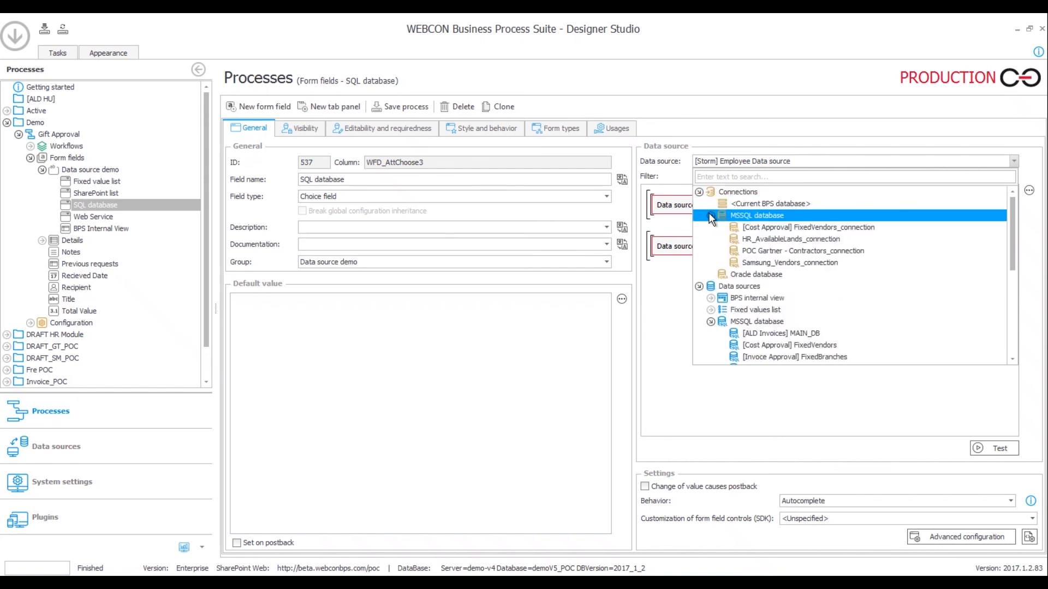
{"action": "left_click", "coordinate": [786, 243]}
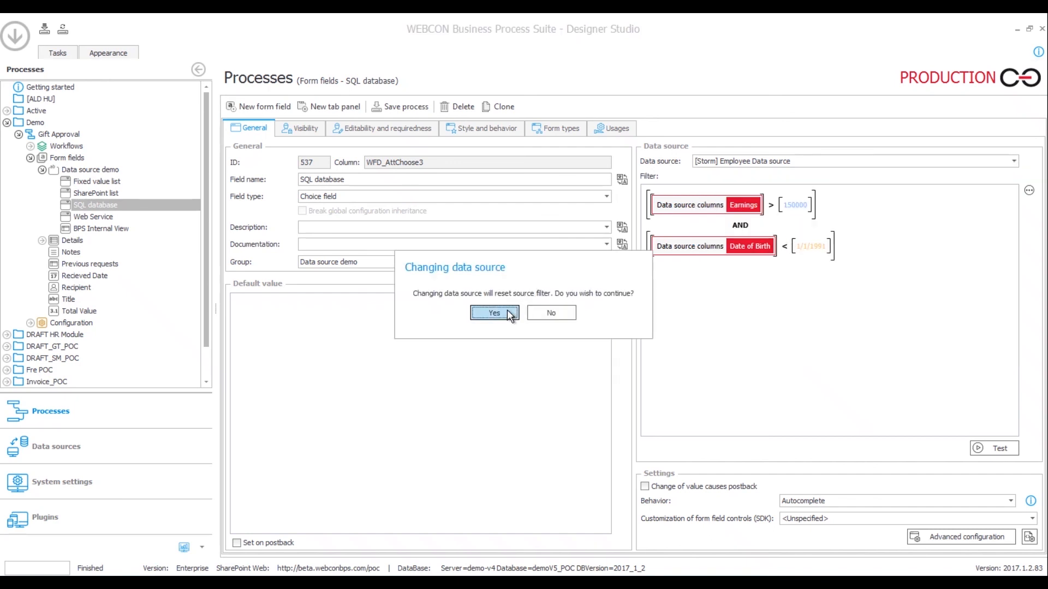
{"action": "left_click", "coordinate": [499, 314]}
Open the empty SQL query in the expression editor and close it unchanged
{"action": "left_click", "coordinate": [777, 218]}
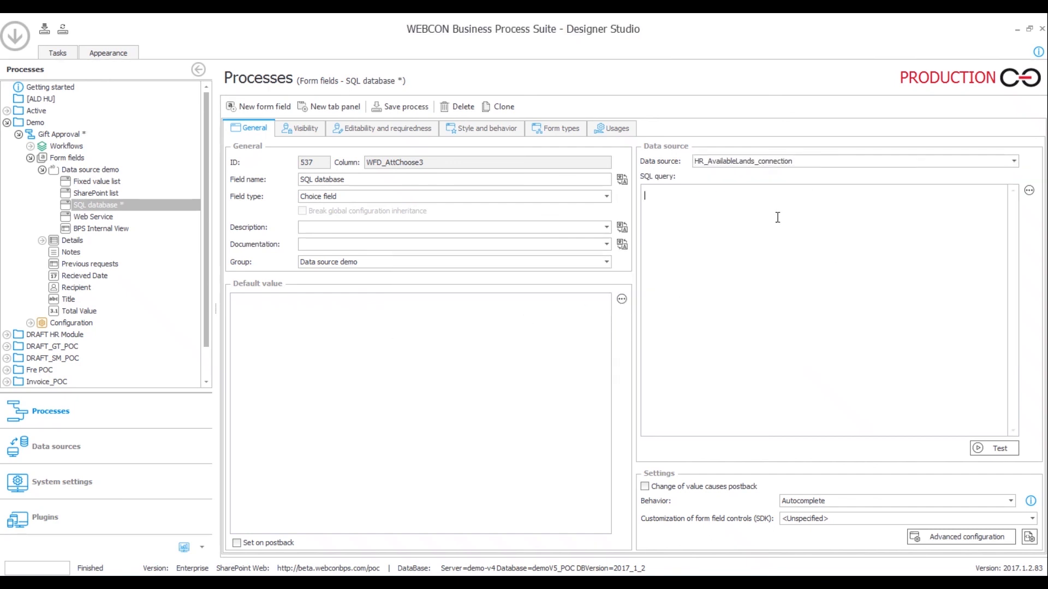
{"action": "left_click", "coordinate": [1028, 189]}
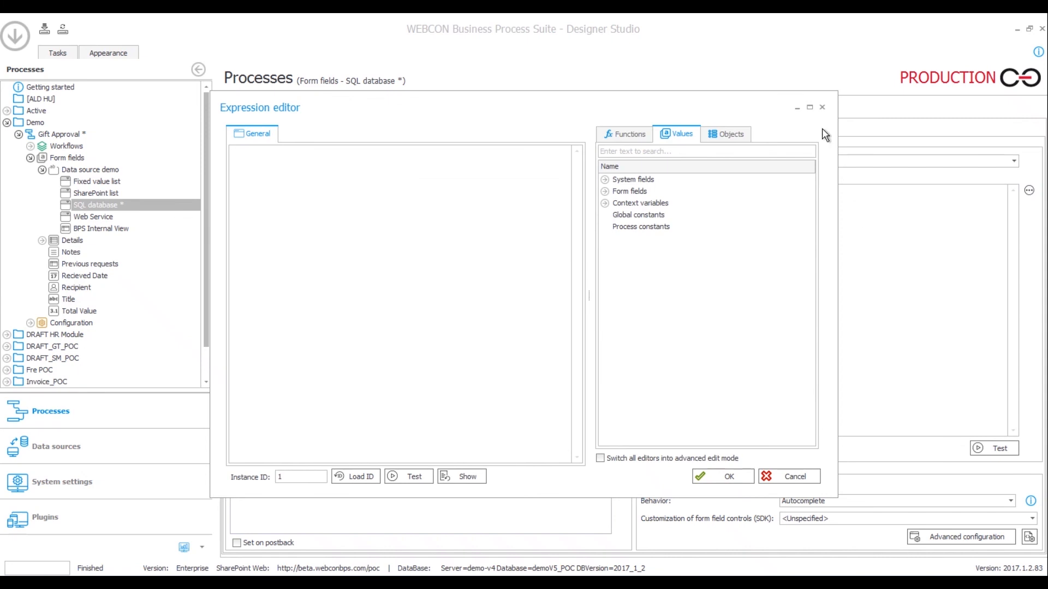
{"action": "left_click", "coordinate": [822, 108]}
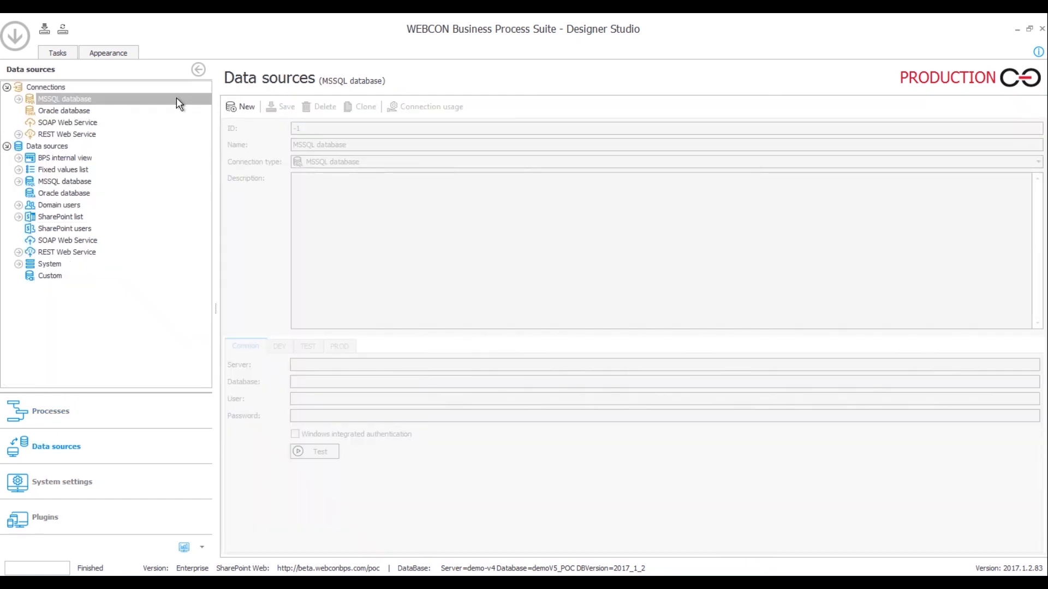
Browse the Oracle and REST Web Service connection types and view DEMO REST Connection's details
{"action": "left_click", "coordinate": [122, 109]}
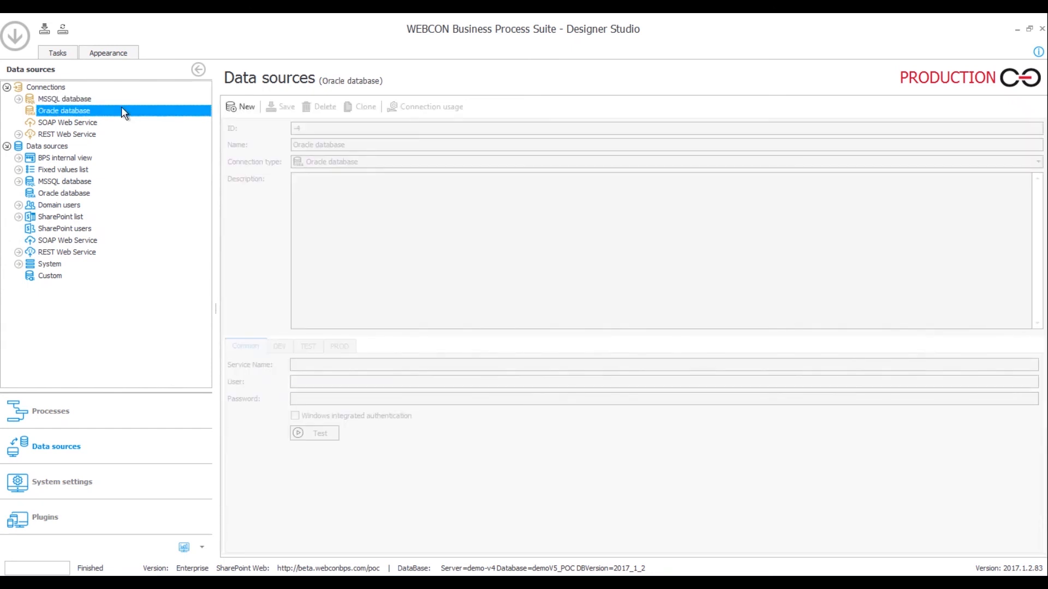
{"action": "left_click", "coordinate": [82, 135]}
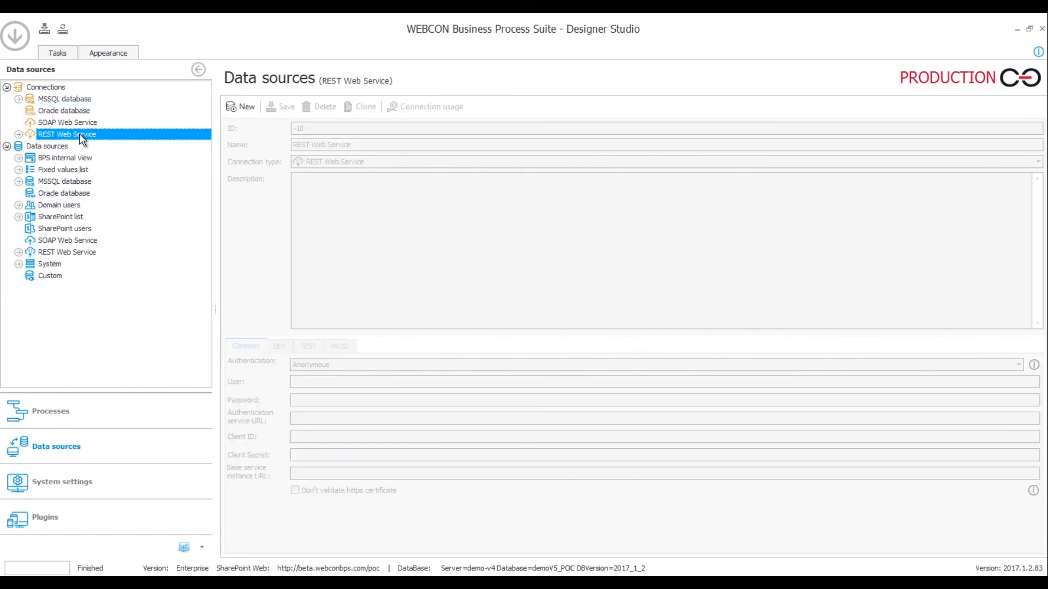
{"action": "left_click", "coordinate": [19, 135]}
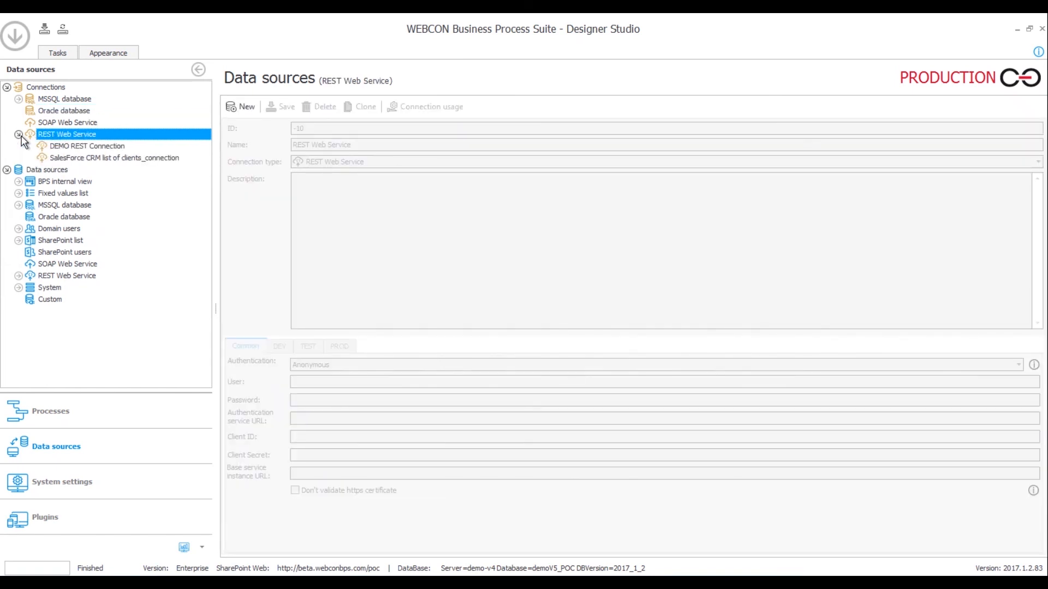
{"action": "left_click", "coordinate": [92, 148]}
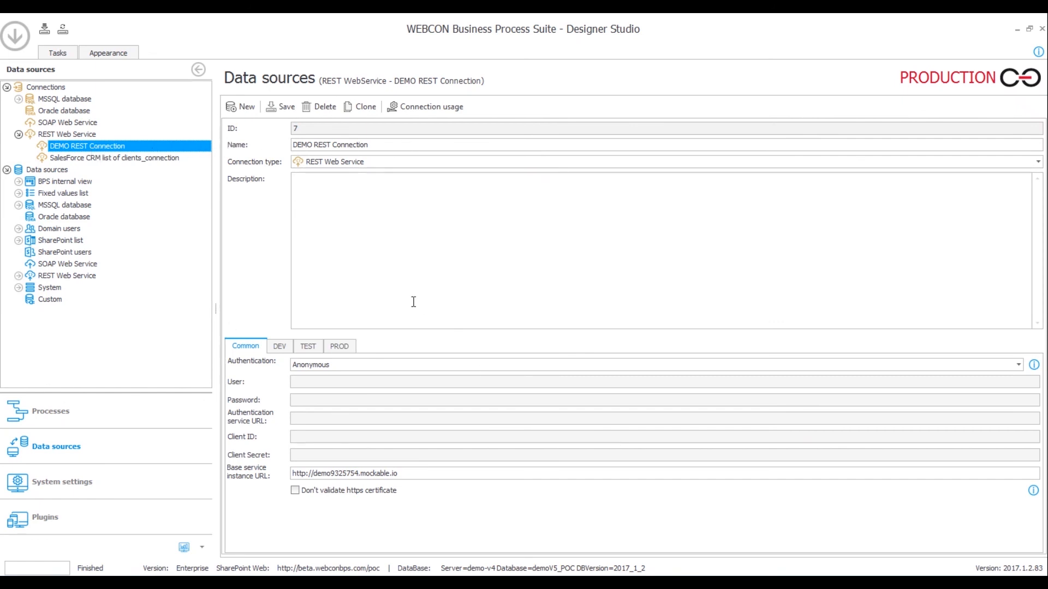
Check DEMO REST Web Service's /osoby URL, GET method and Imie/Nazwisko response columns, then open the Web Service field
{"action": "left_click", "coordinate": [19, 276]}
{"action": "left_click", "coordinate": [58, 288]}
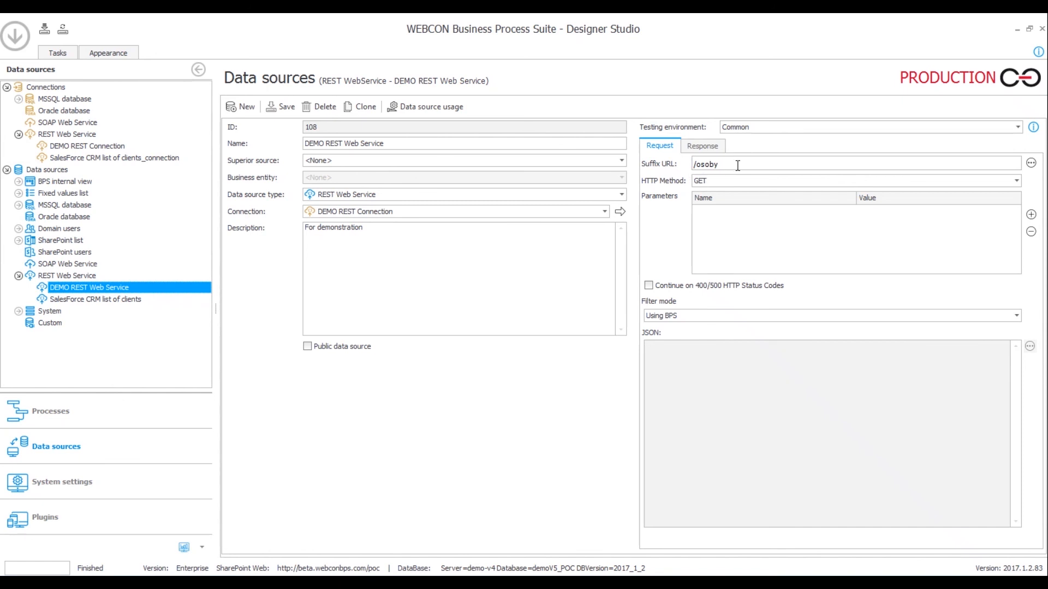
{"action": "left_click_drag", "start_coordinate": [720, 166], "coordinate": [682, 170]}
{"action": "left_click", "coordinate": [713, 180]}
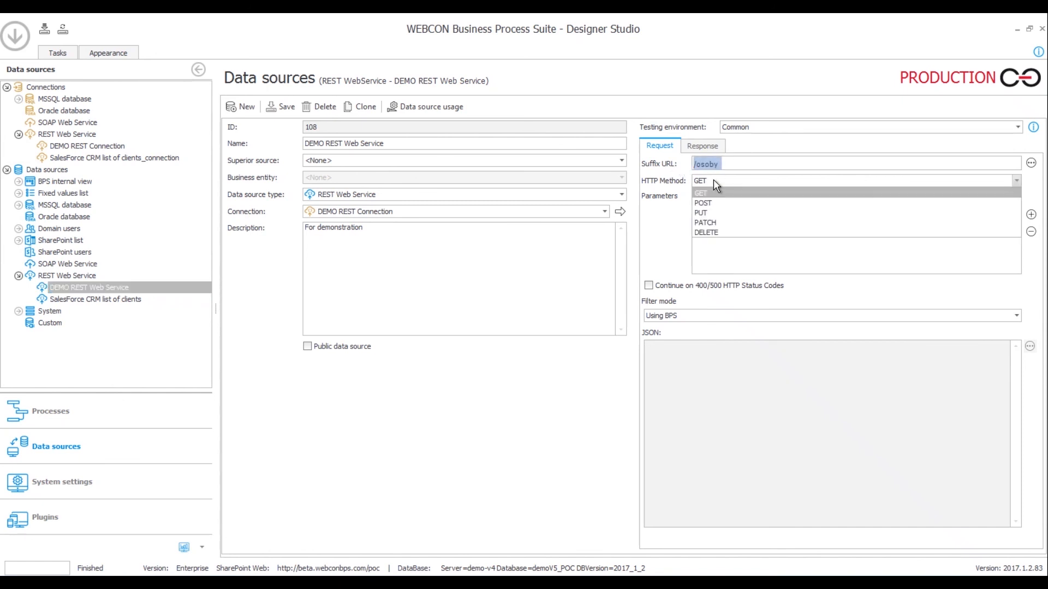
{"action": "left_click", "coordinate": [712, 179]}
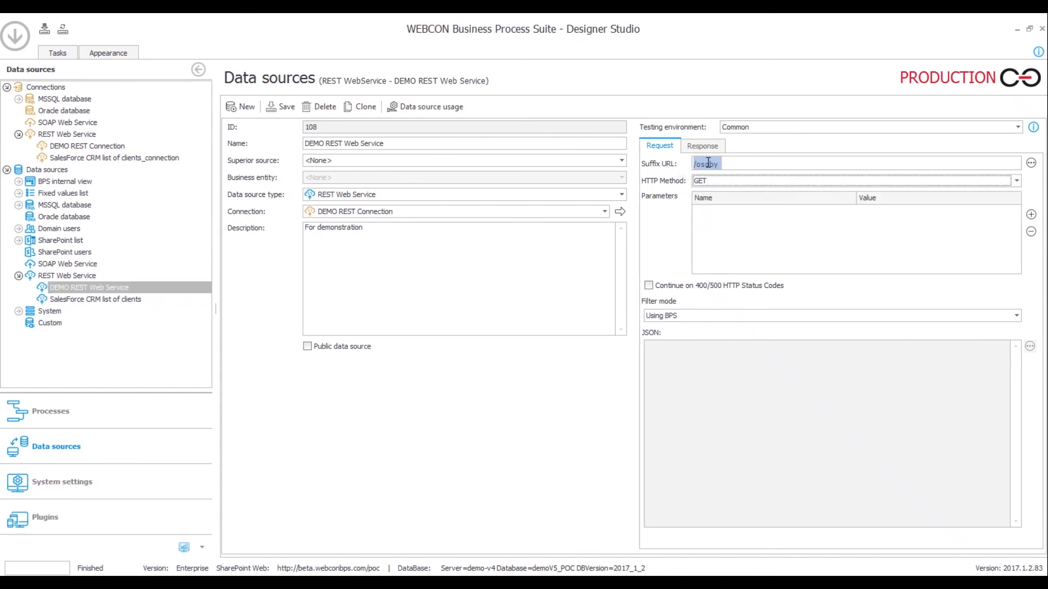
{"action": "left_click", "coordinate": [702, 147]}
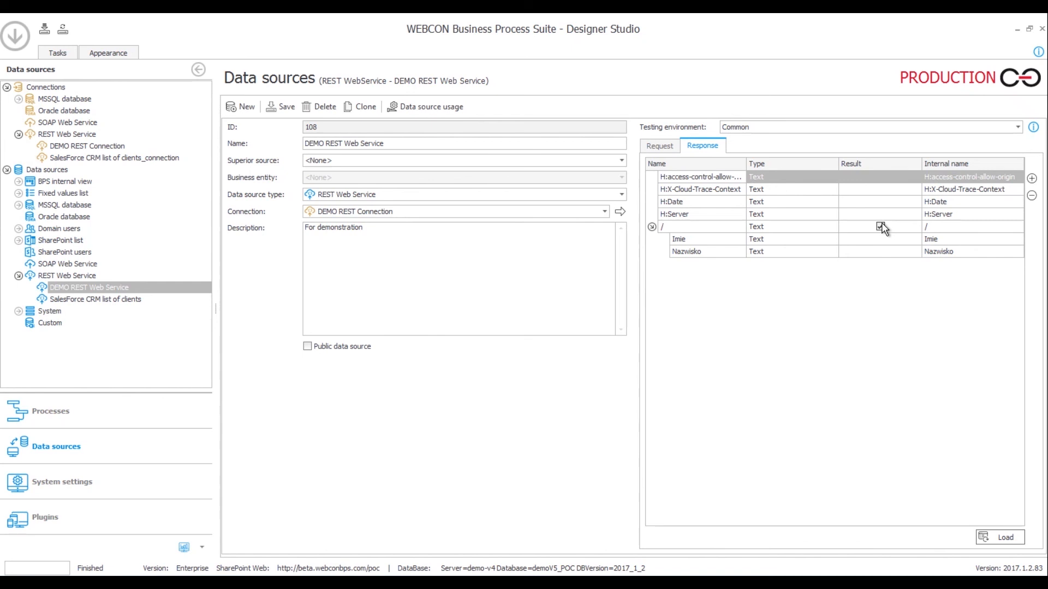
{"action": "left_click", "coordinate": [59, 414]}
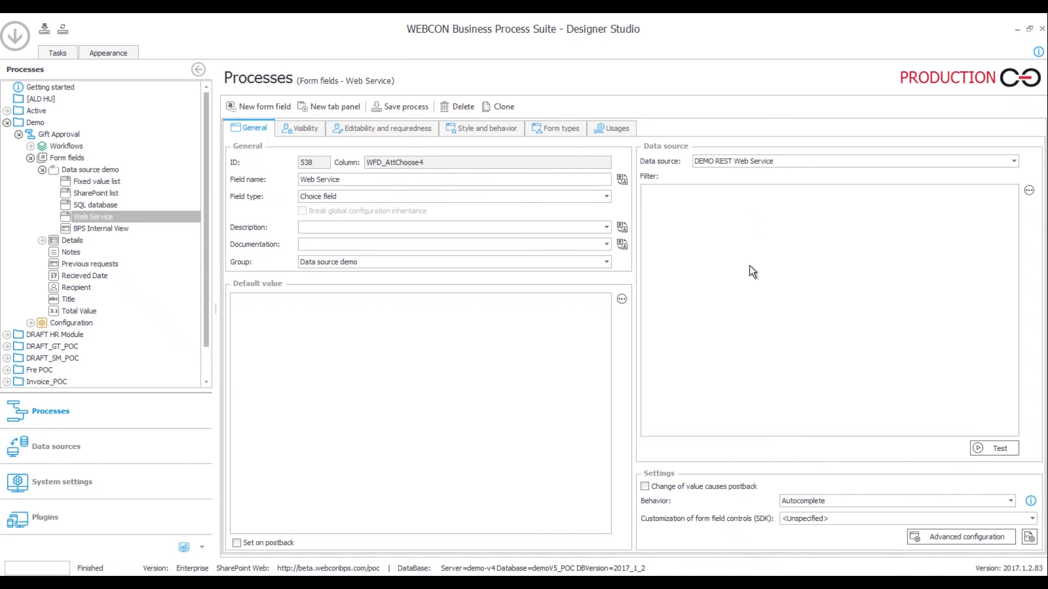
{"action": "left_click", "coordinate": [952, 537]}
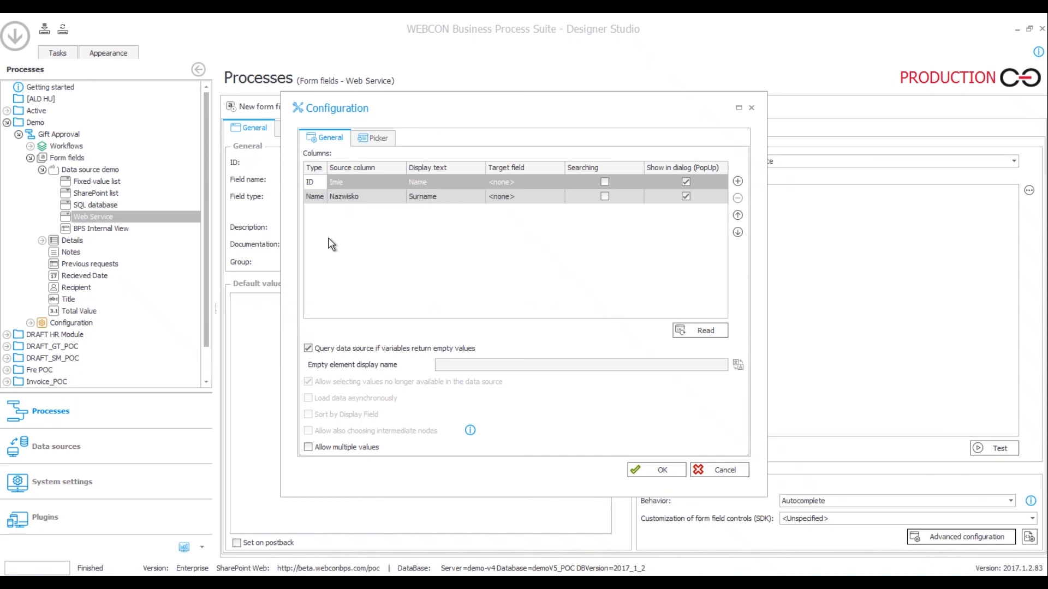
{"action": "left_click", "coordinate": [742, 471]}
{"action": "left_click", "coordinate": [983, 446]}
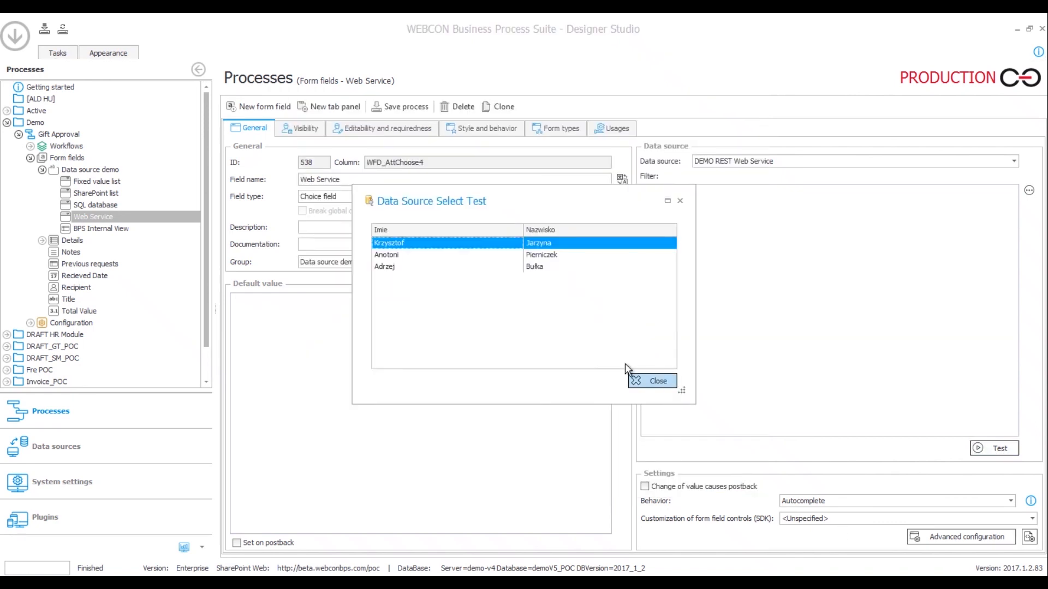
{"action": "left_click", "coordinate": [645, 382]}
{"action": "key", "text": "alt+Tab"}
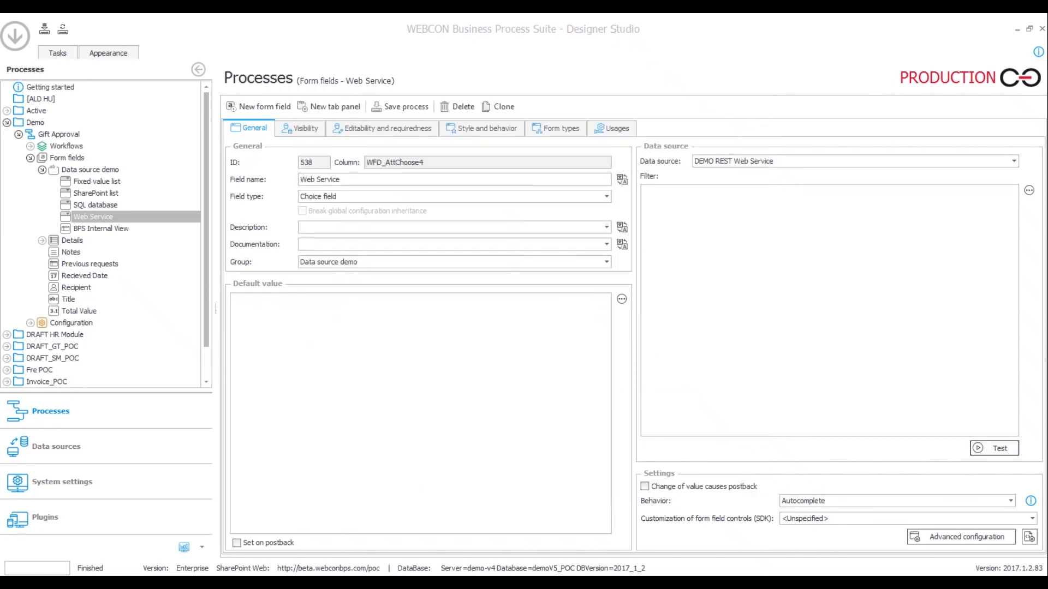
{"action": "left_click", "coordinate": [567, 409]}
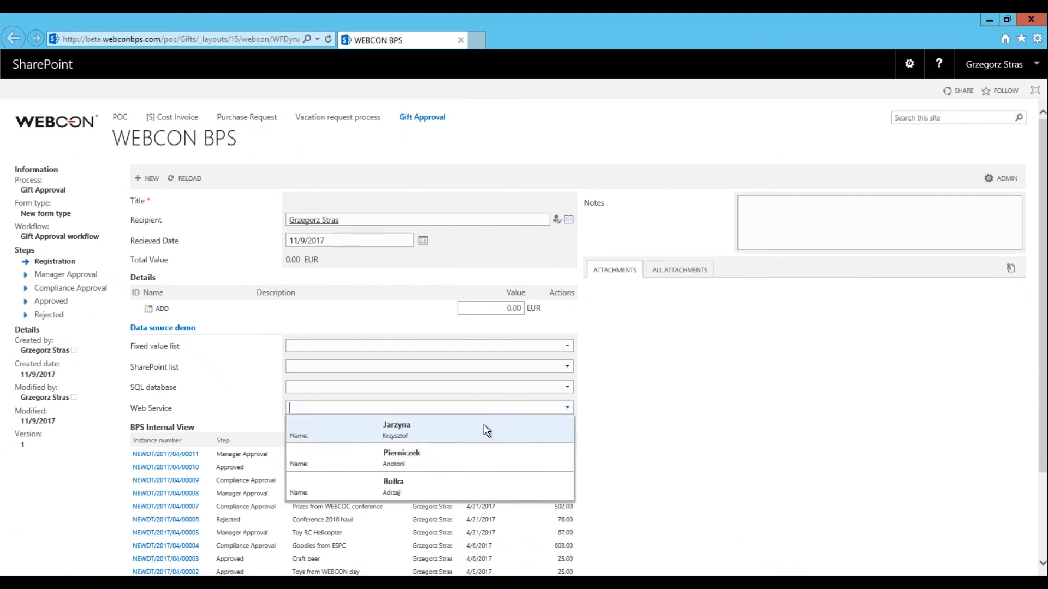
{"action": "left_click", "coordinate": [680, 419]}
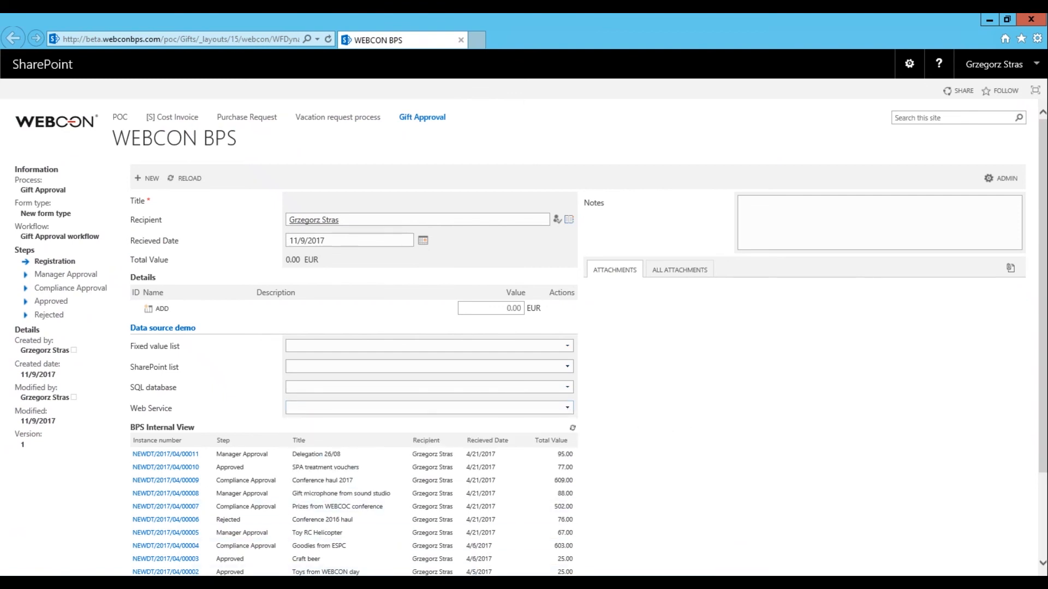
{"action": "key", "text": "alt+Tab"}
{"action": "left_click", "coordinate": [812, 262]}
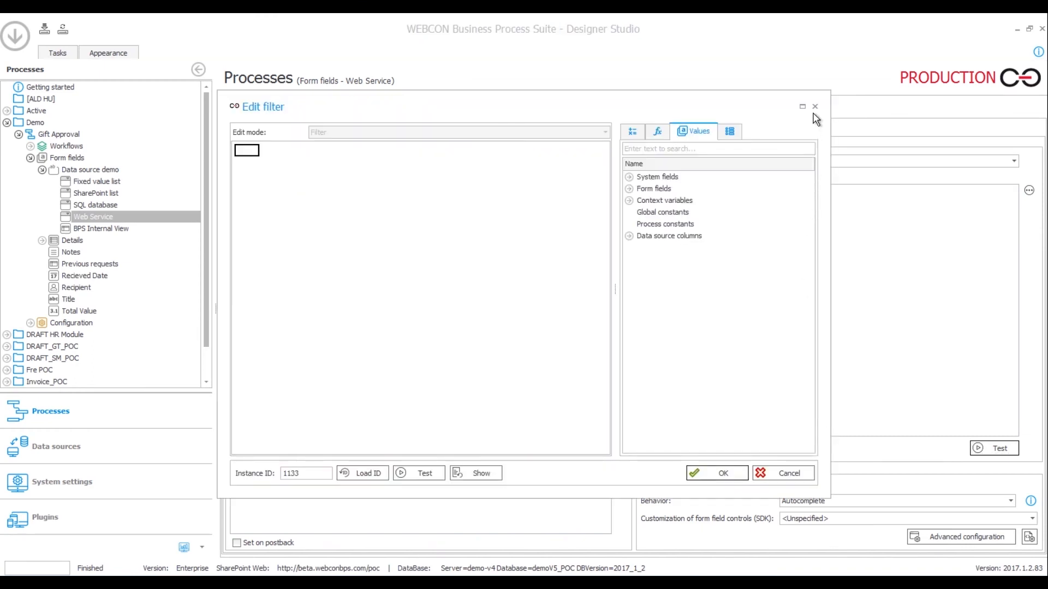
{"action": "left_click", "coordinate": [815, 107]}
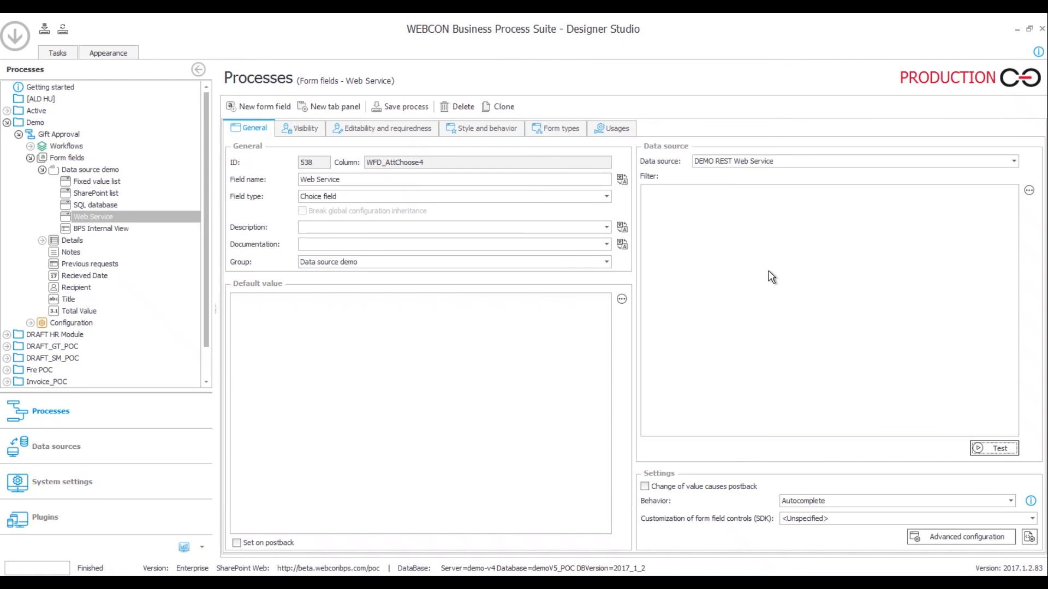